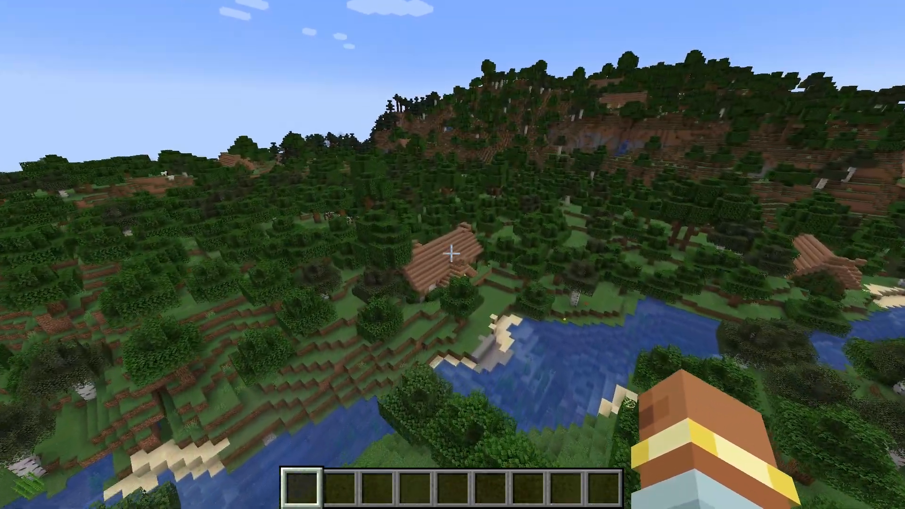
{"action": "key", "text": "w"}
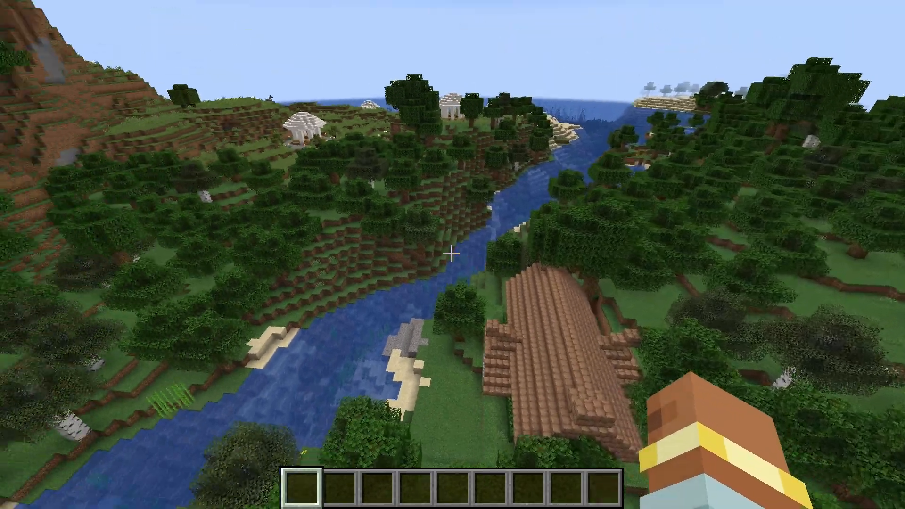
{"action": "key", "text": "w"}
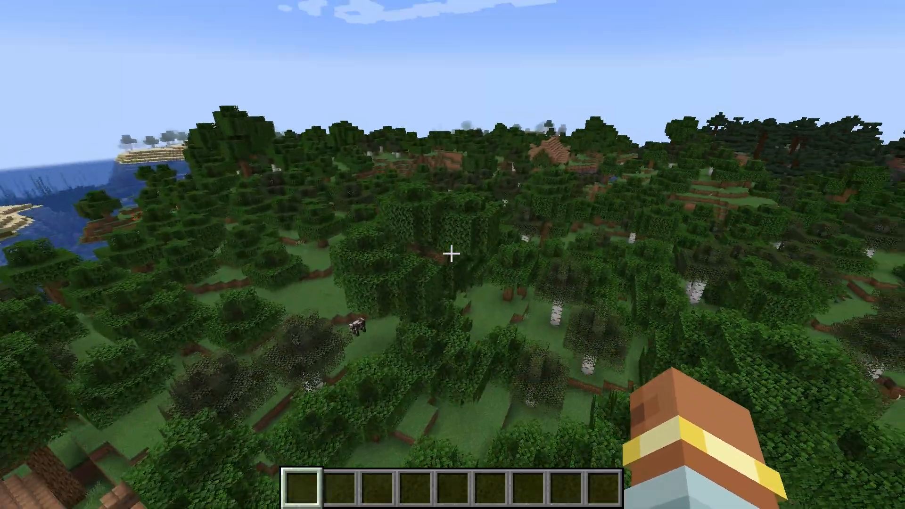
{"action": "key", "text": "w"}
{"action": "key", "text": "w"}
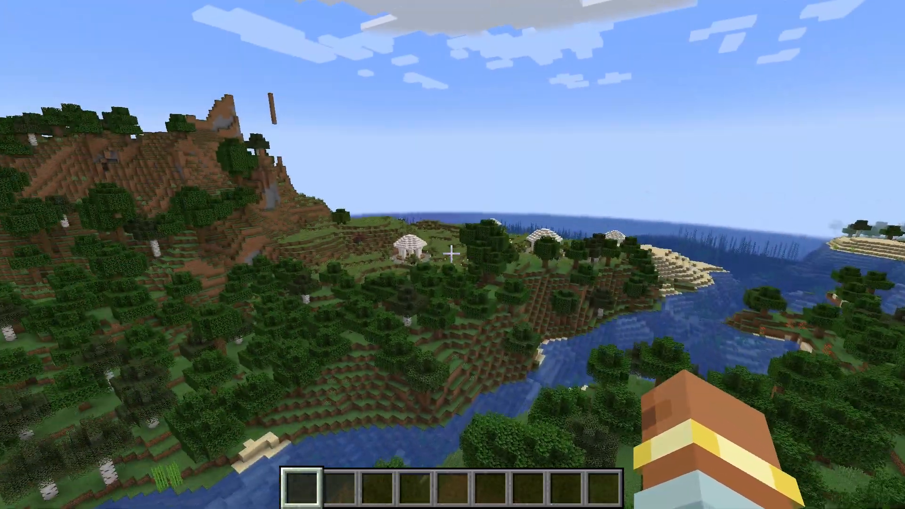
{"action": "key", "text": "w"}
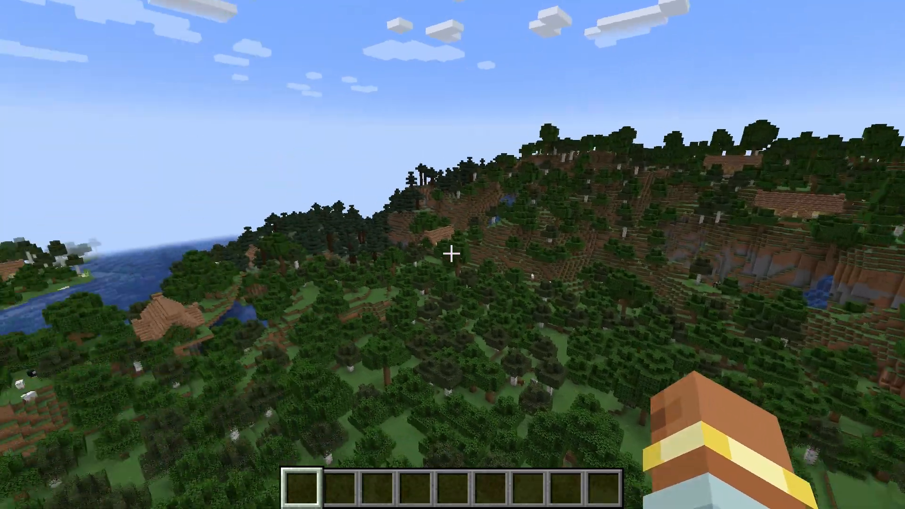
{"action": "key", "text": "w"}
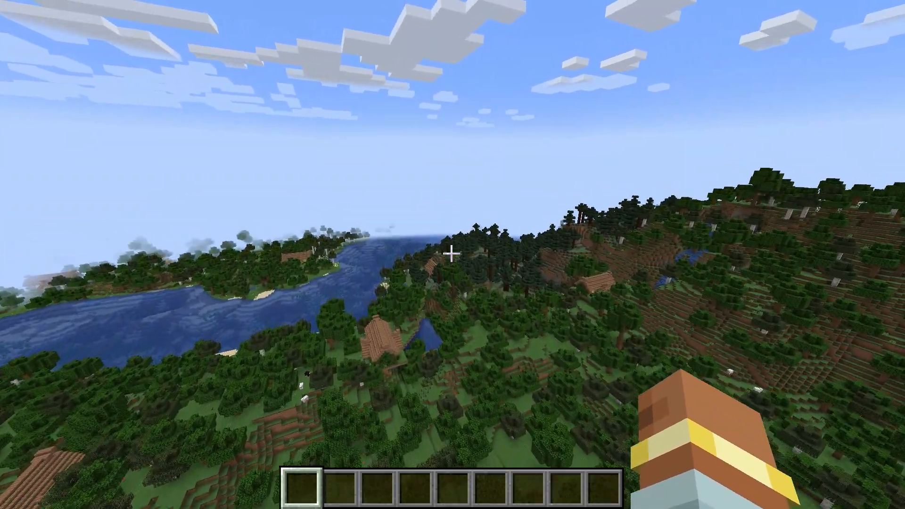
{"action": "key", "text": "w"}
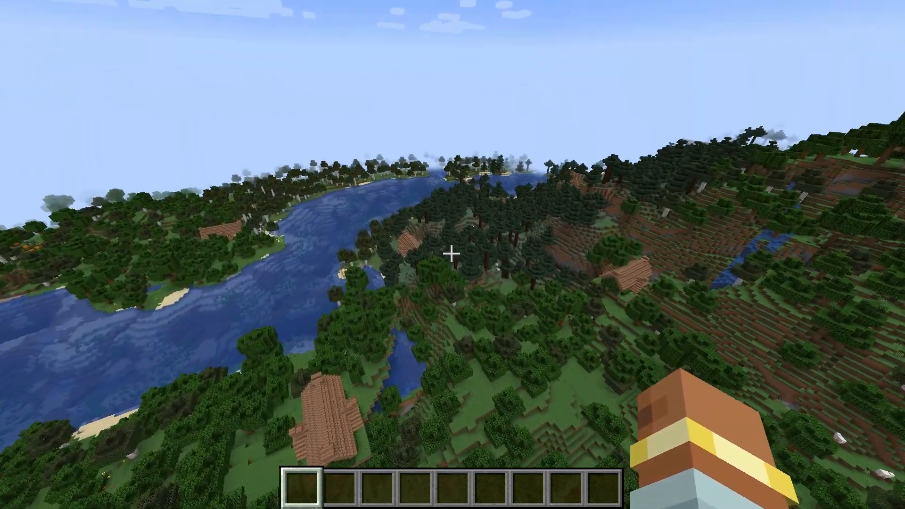
{"action": "key", "text": "w"}
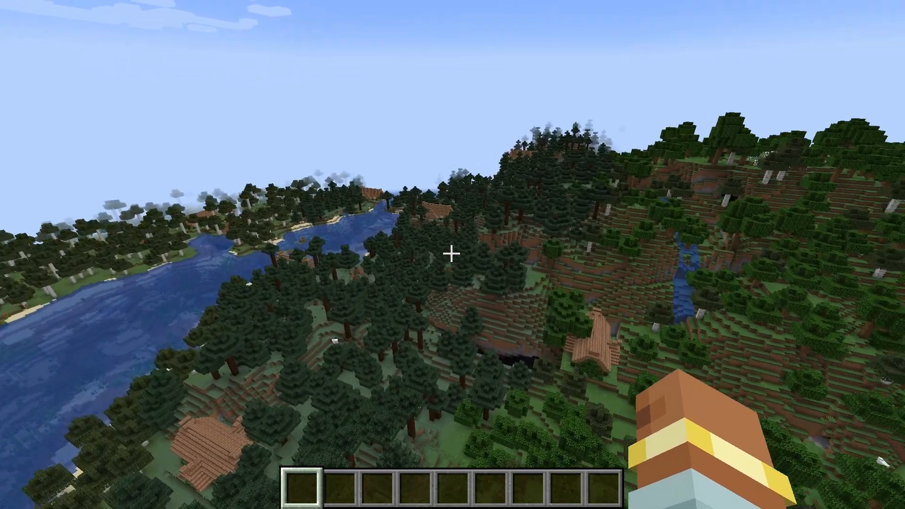
{"action": "key", "text": "w"}
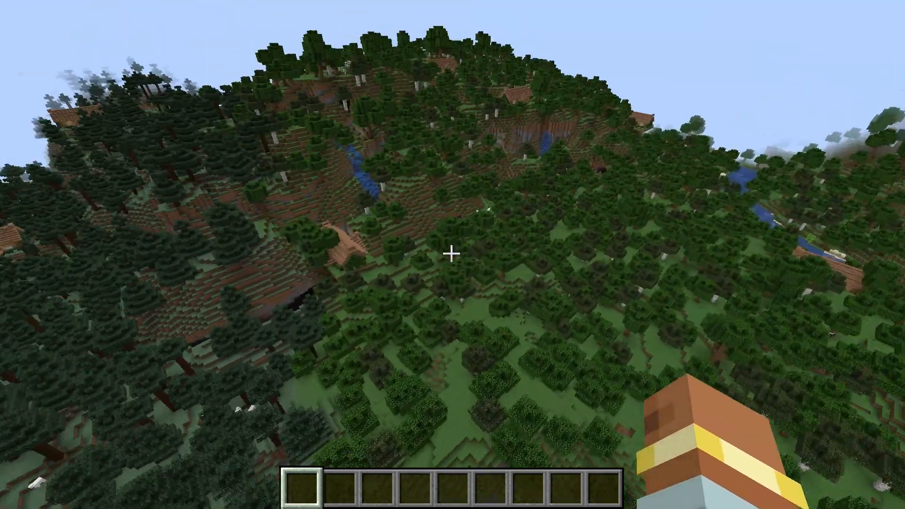
{"action": "key", "text": "w"}
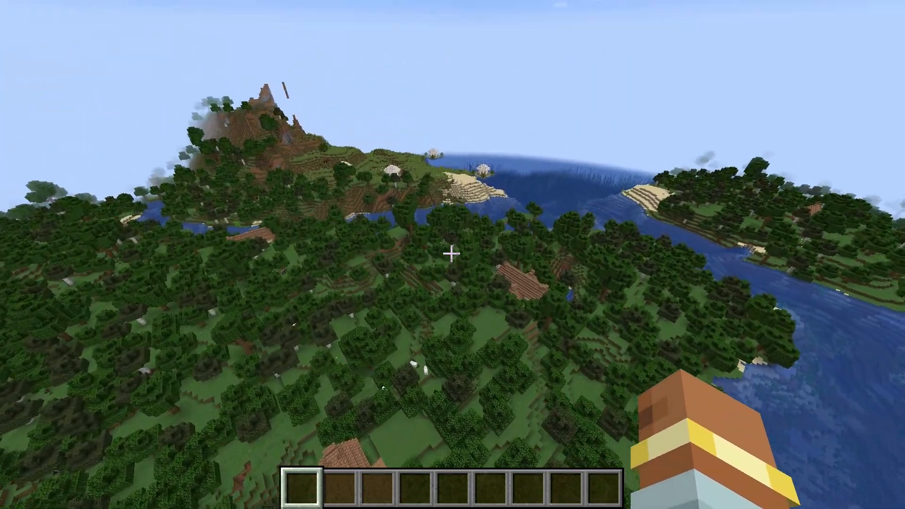
{"action": "key", "text": "w"}
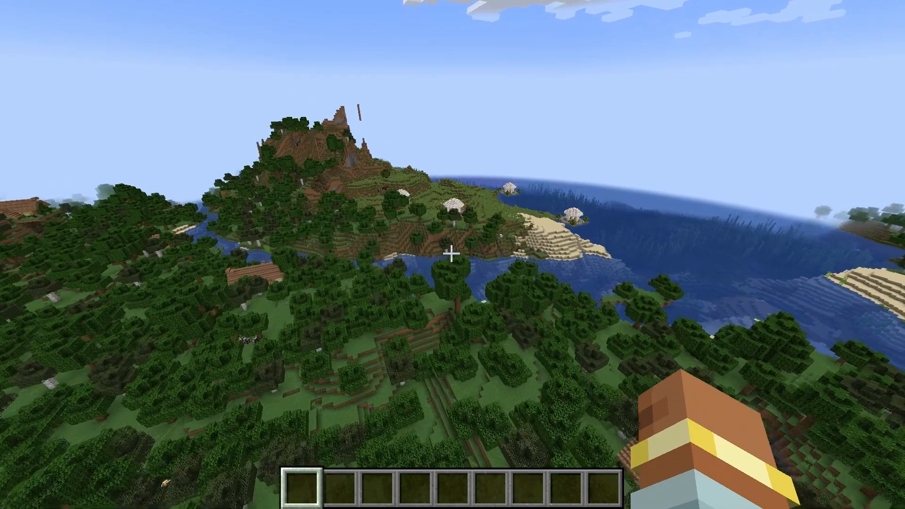
{"action": "key", "text": "w"}
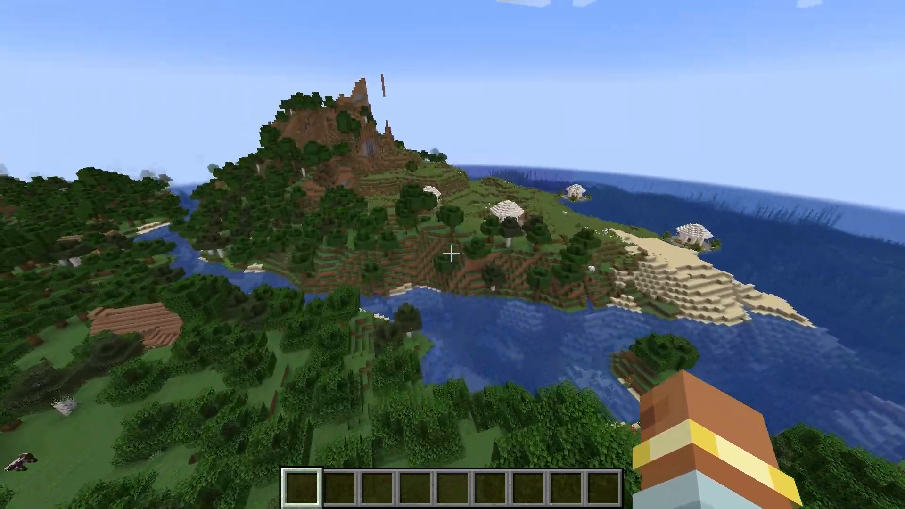
{"action": "key", "text": "w"}
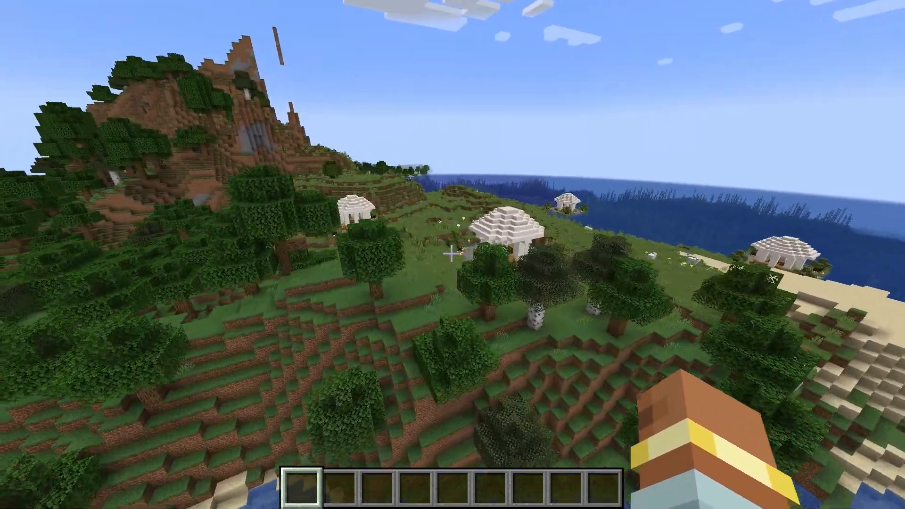
{"action": "key", "text": "w"}
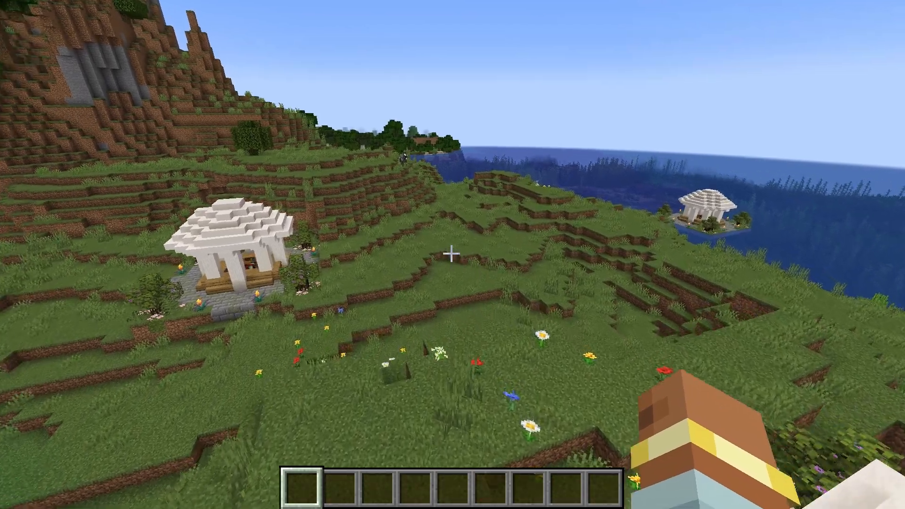
{"action": "key", "text": "s"}
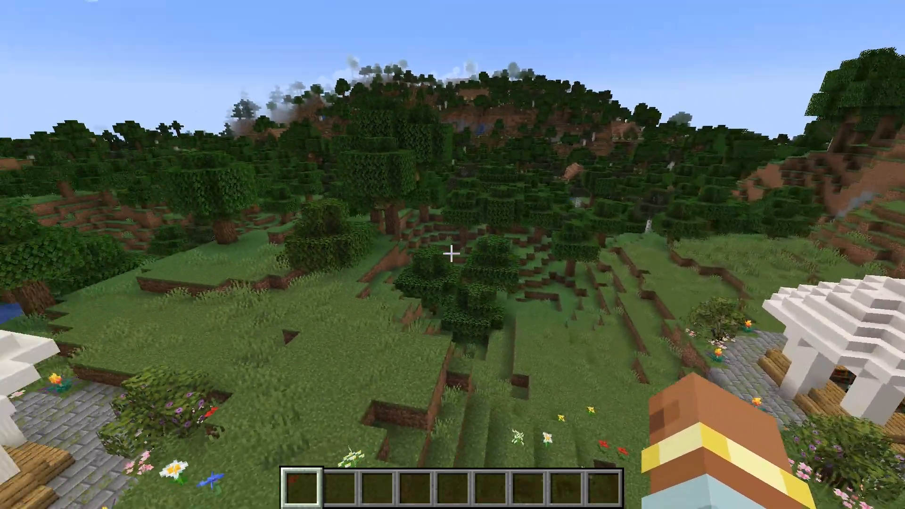
{"action": "key", "text": "w"}
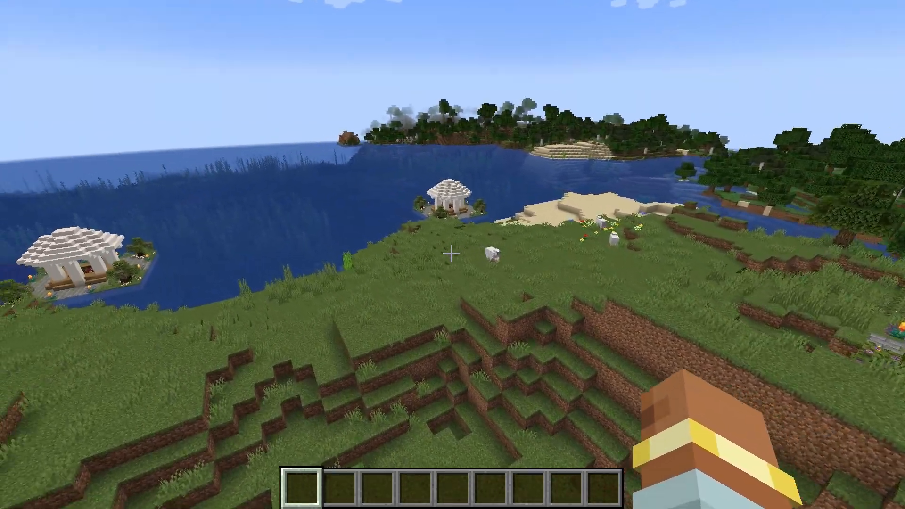
{"action": "key", "text": "s"}
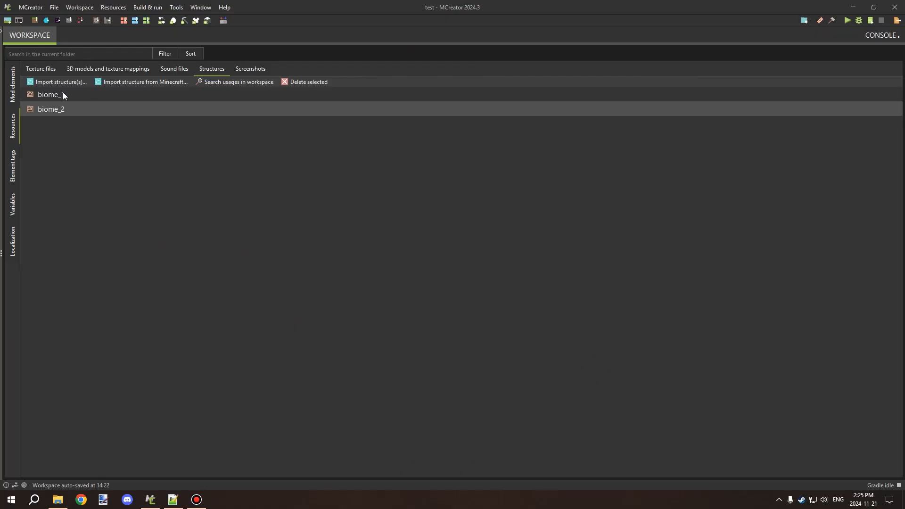
Look over the imported structures biome_1 and biome_2 in the workspace resources.
{"action": "left_click", "coordinate": [63, 93]}
{"action": "left_click", "coordinate": [67, 112]}
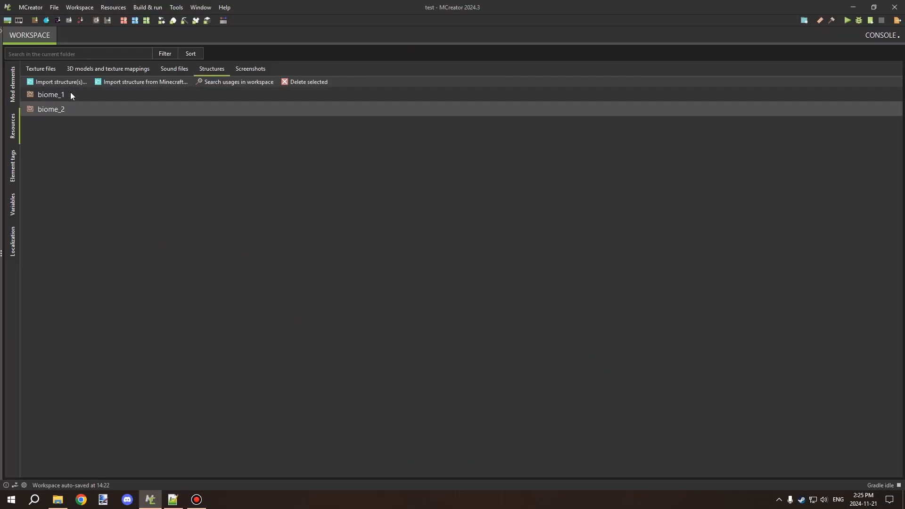
{"action": "left_click", "coordinate": [59, 94]}
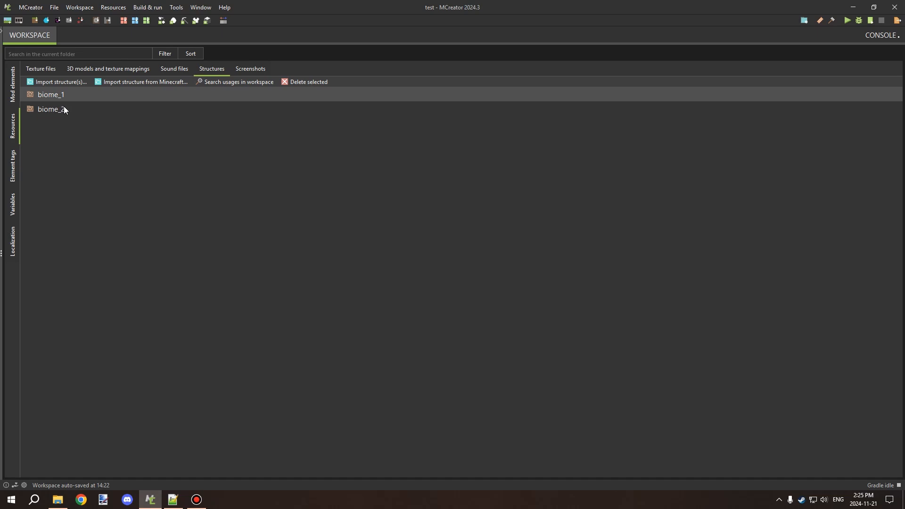
Create a new Structure mod element named Dddd in the test workspace.
{"action": "left_click", "coordinate": [14, 93]}
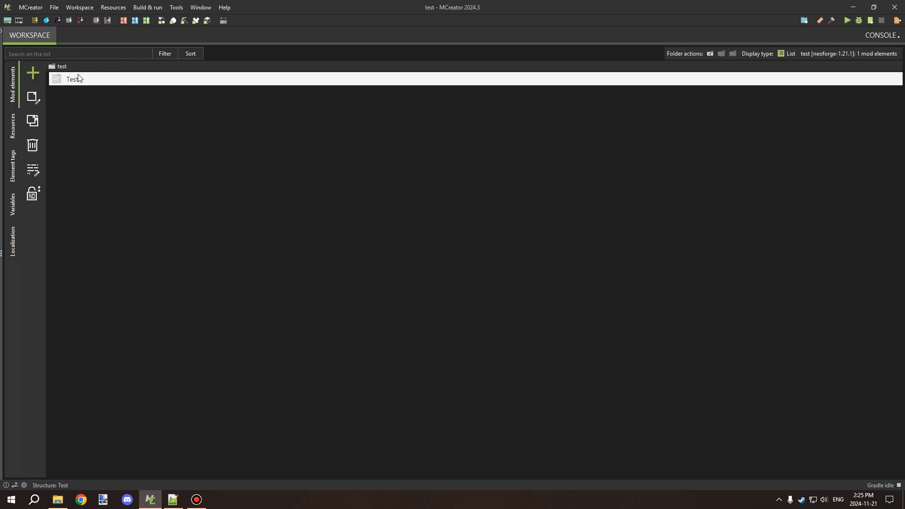
{"action": "left_click", "coordinate": [36, 73]}
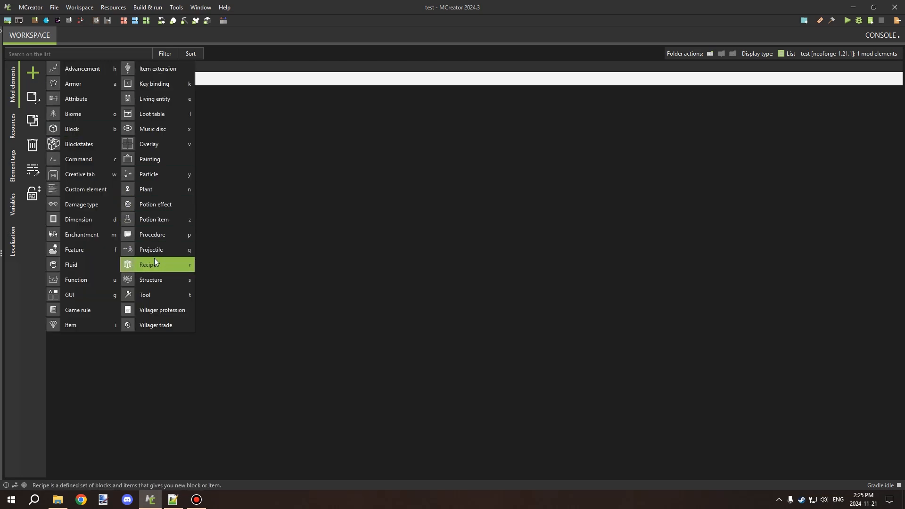
{"action": "left_click", "coordinate": [147, 279]}
{"action": "type", "text": "DDDD"}
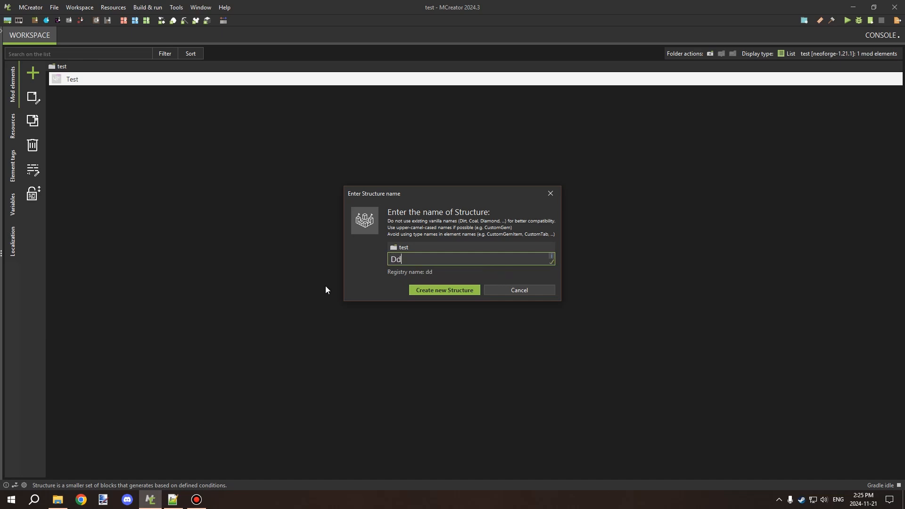
{"action": "left_click", "coordinate": [442, 289]}
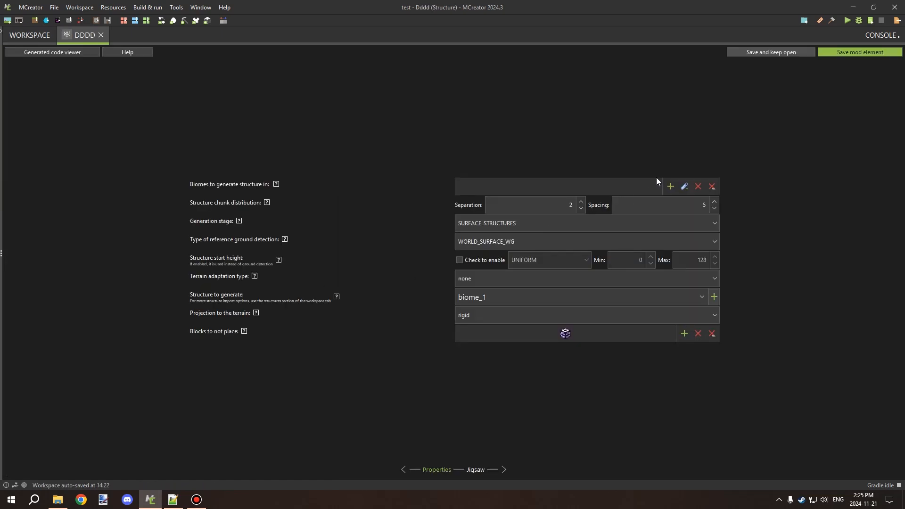
Set the structure to generate in biomes tagged is_overworld and choose biome_1 as the structure to generate.
{"action": "left_click", "coordinate": [681, 184]}
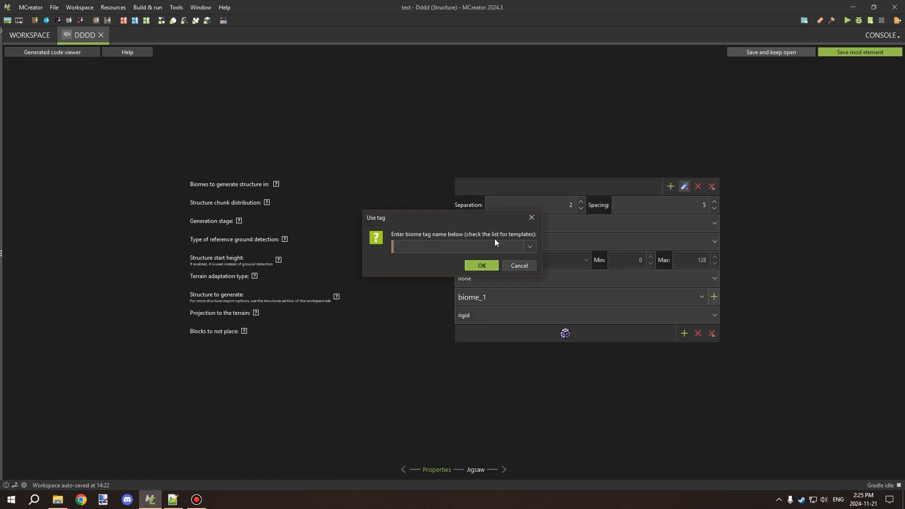
{"action": "left_click", "coordinate": [530, 246]}
{"action": "left_click", "coordinate": [438, 288]}
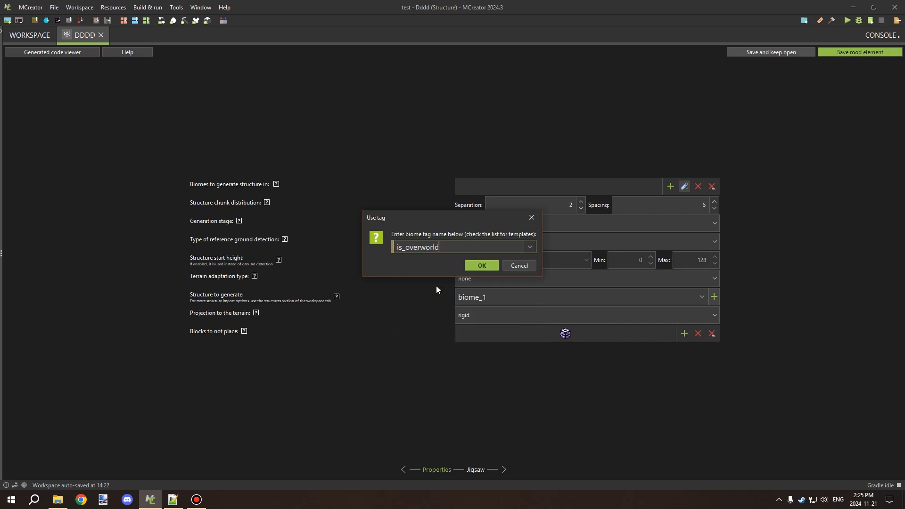
{"action": "left_click", "coordinate": [481, 265]}
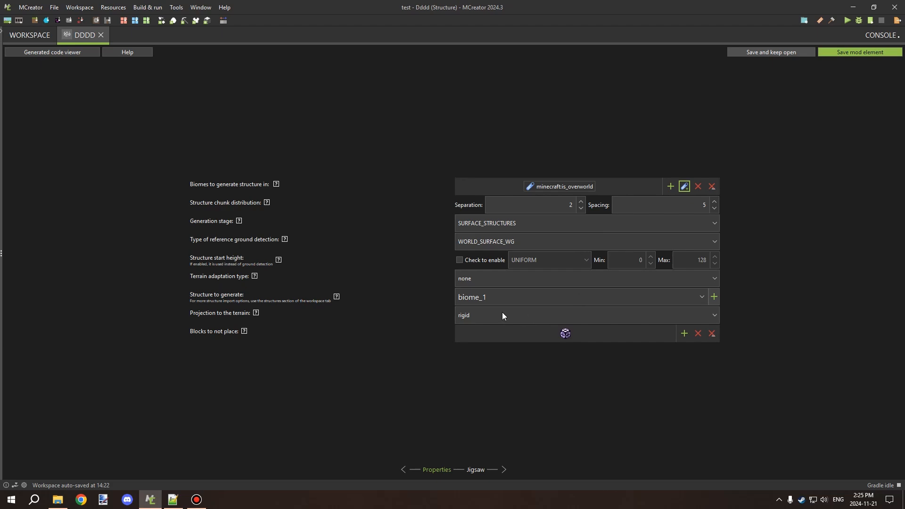
{"action": "left_click", "coordinate": [495, 297]}
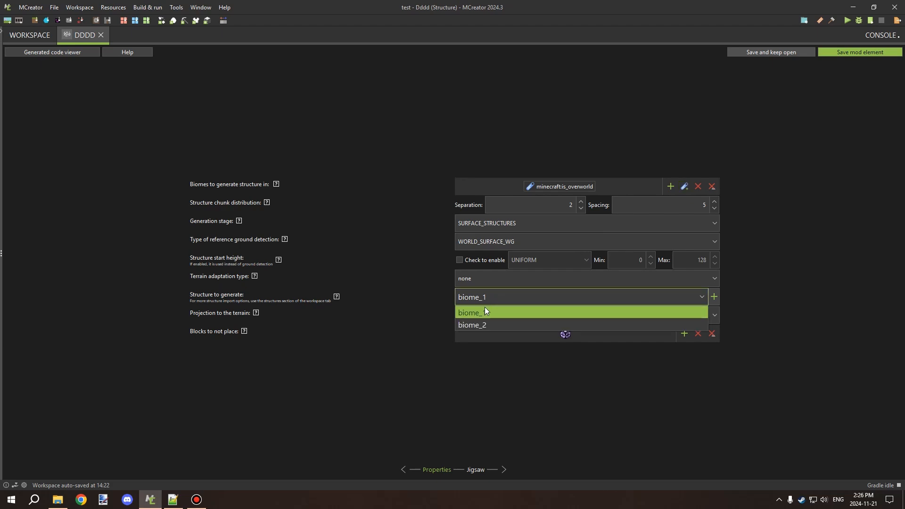
{"action": "left_click", "coordinate": [486, 312]}
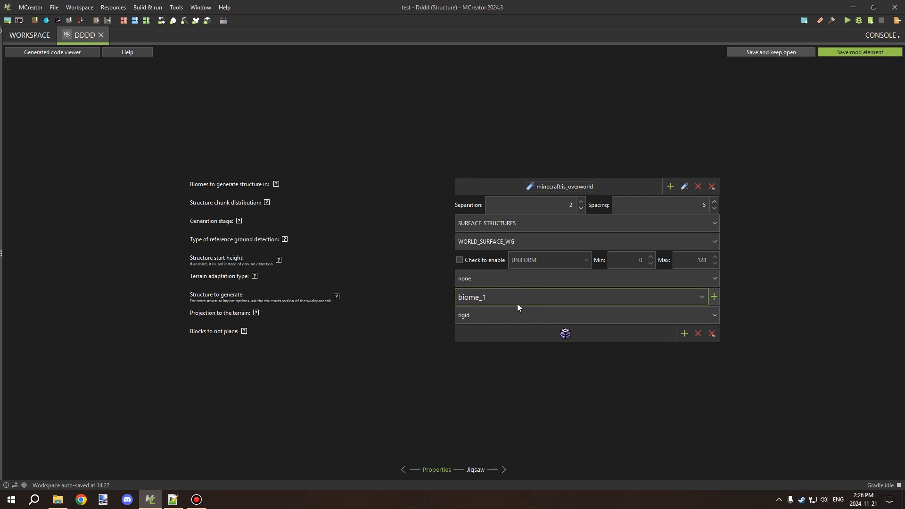
Examine the structure element's Jigsaw and Properties settings, and close the element without saving it.
{"action": "left_click", "coordinate": [475, 468]}
{"action": "left_click", "coordinate": [438, 468]}
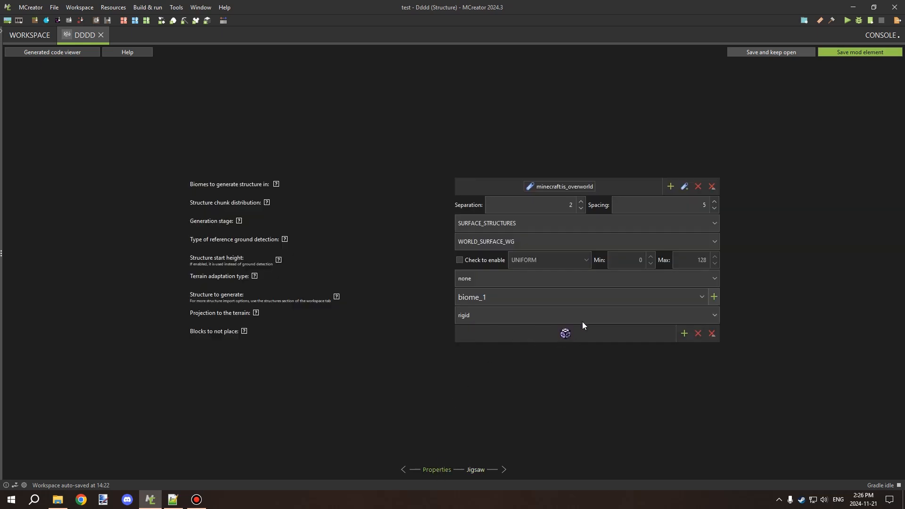
{"action": "left_click", "coordinate": [468, 472]}
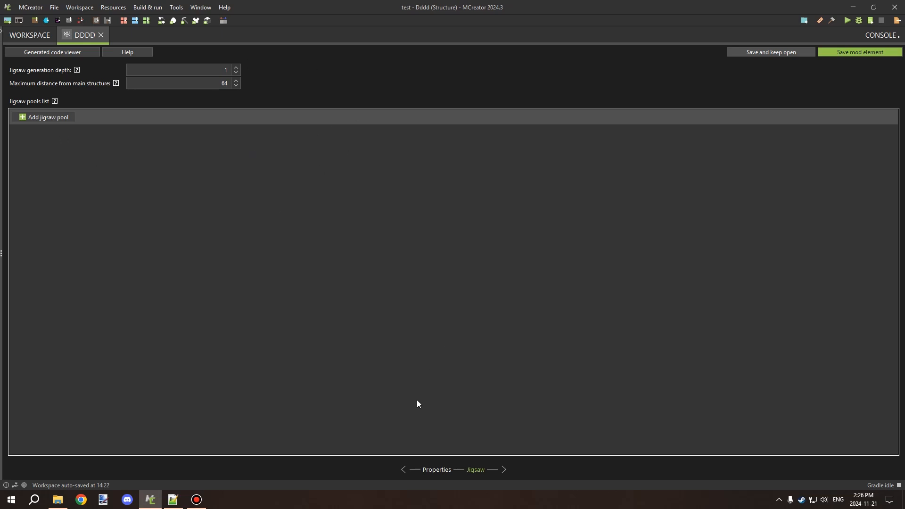
{"action": "left_click", "coordinate": [437, 471]}
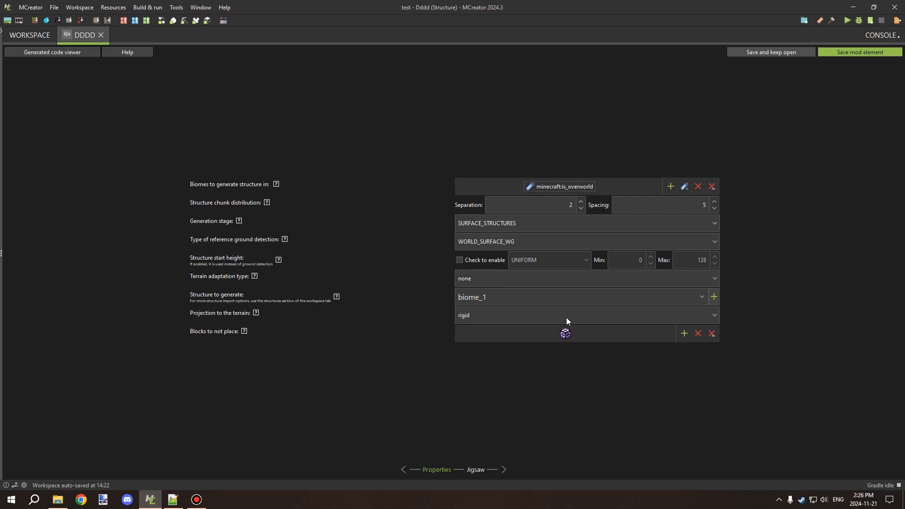
{"action": "left_click", "coordinate": [476, 470]}
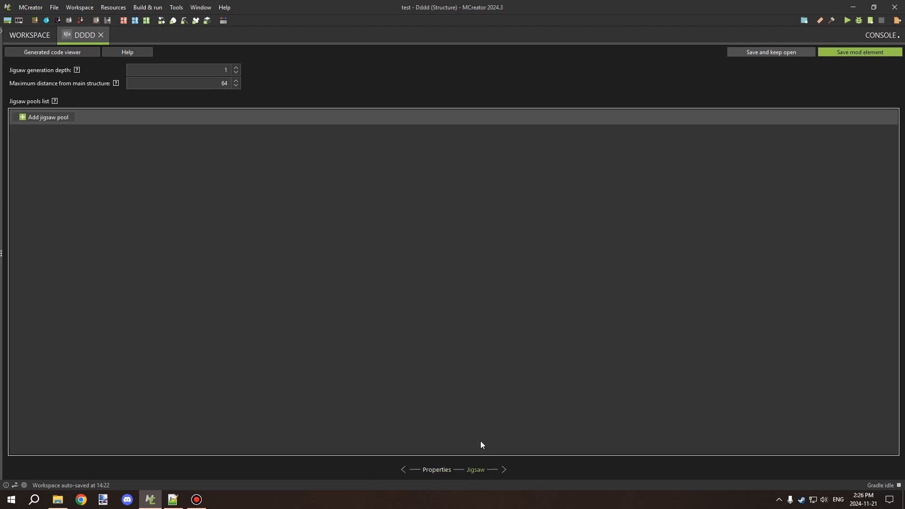
{"action": "left_click", "coordinate": [100, 36]}
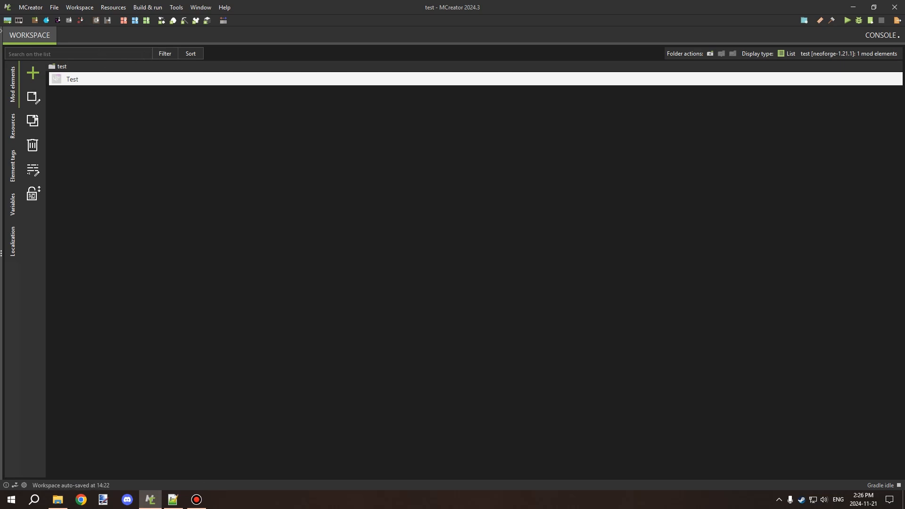
Open the workspace folder in File Explorer and go to src/main/resources/data/test.
{"action": "left_click", "coordinate": [83, 10]}
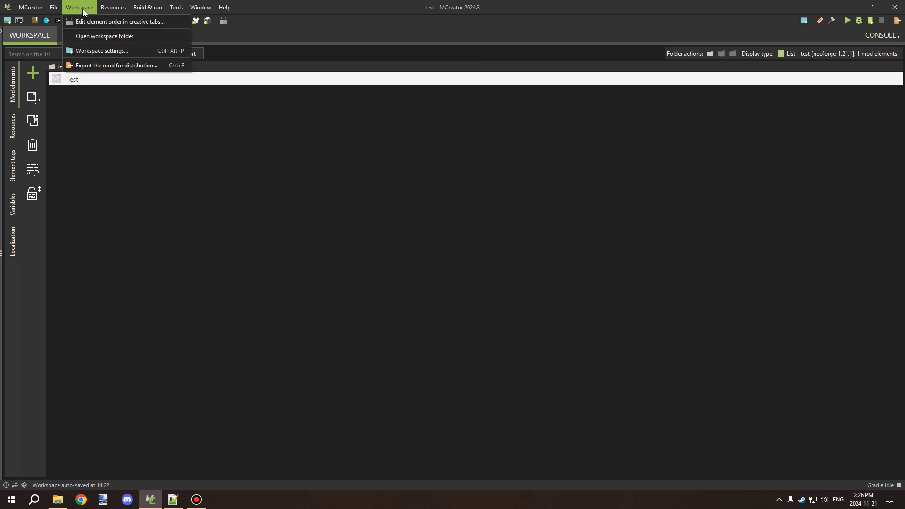
{"action": "left_click", "coordinate": [97, 36]}
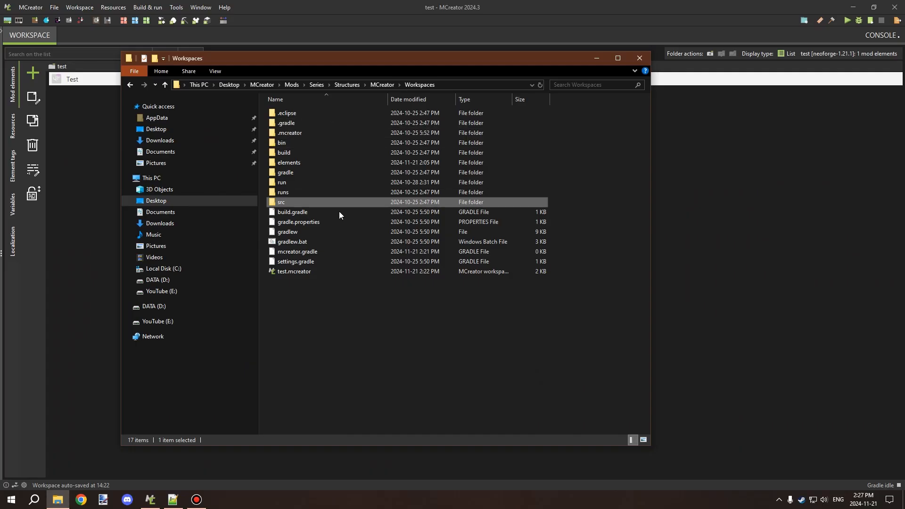
{"action": "double_click", "coordinate": [287, 200]}
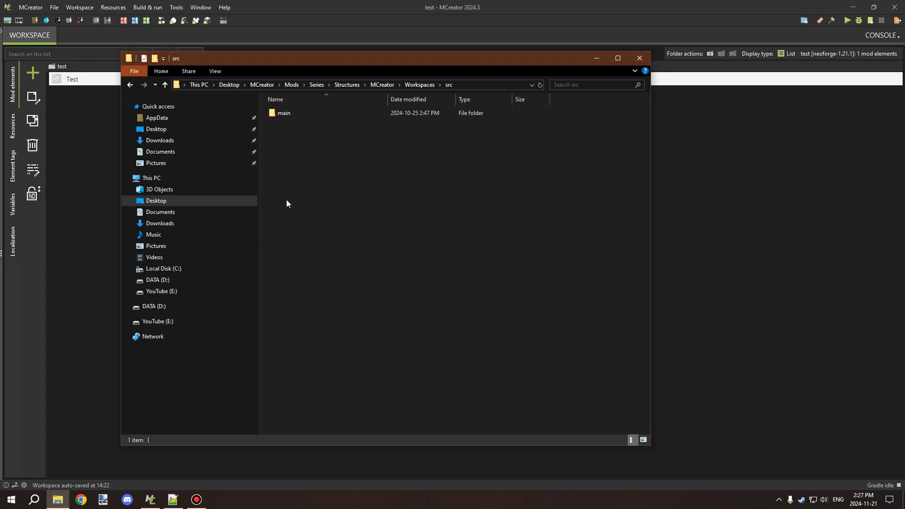
{"action": "double_click", "coordinate": [300, 114]}
{"action": "double_click", "coordinate": [295, 123]}
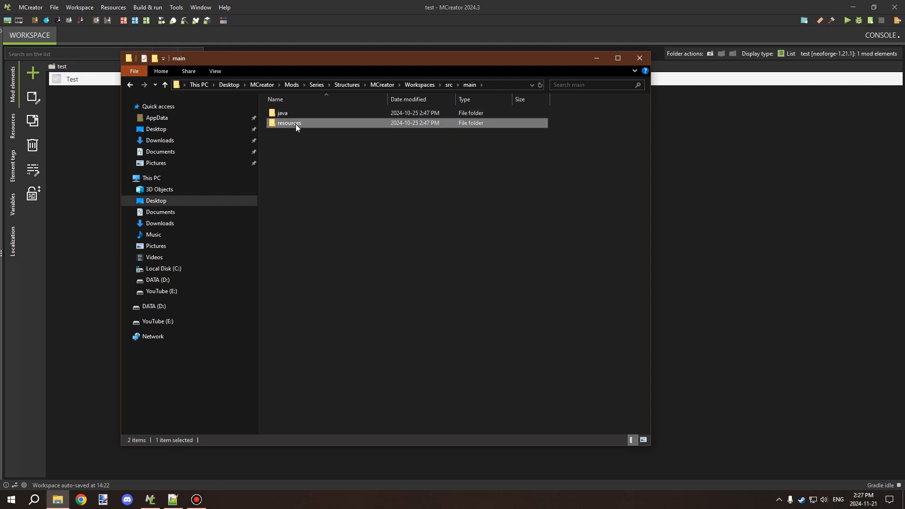
{"action": "double_click", "coordinate": [296, 123]}
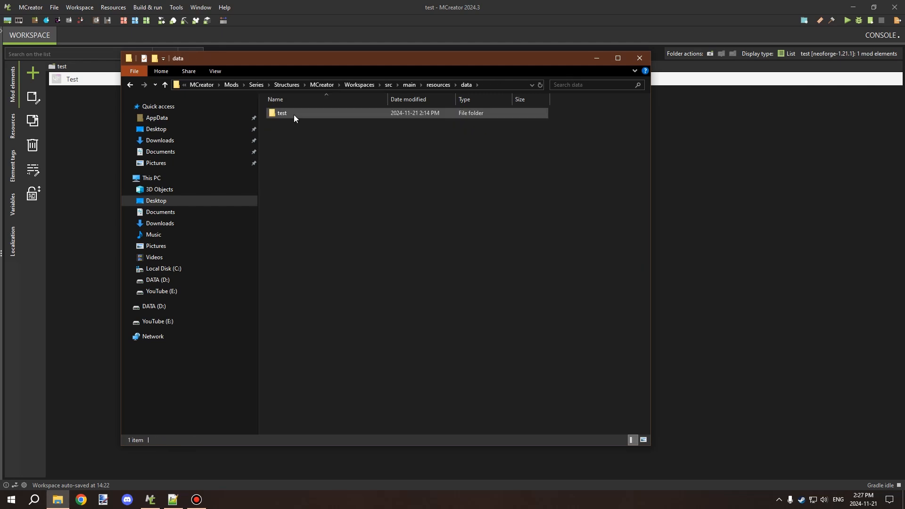
{"action": "left_click", "coordinate": [293, 114]}
{"action": "double_click", "coordinate": [298, 113]}
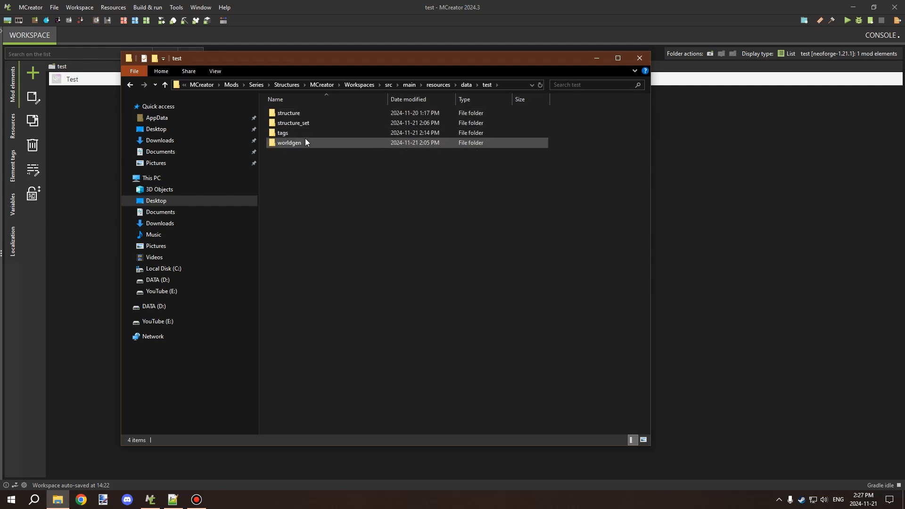
Examine the files in the structure_set folder and in worldgen's structure_set, template_pool and structure subfolders.
{"action": "double_click", "coordinate": [309, 123]}
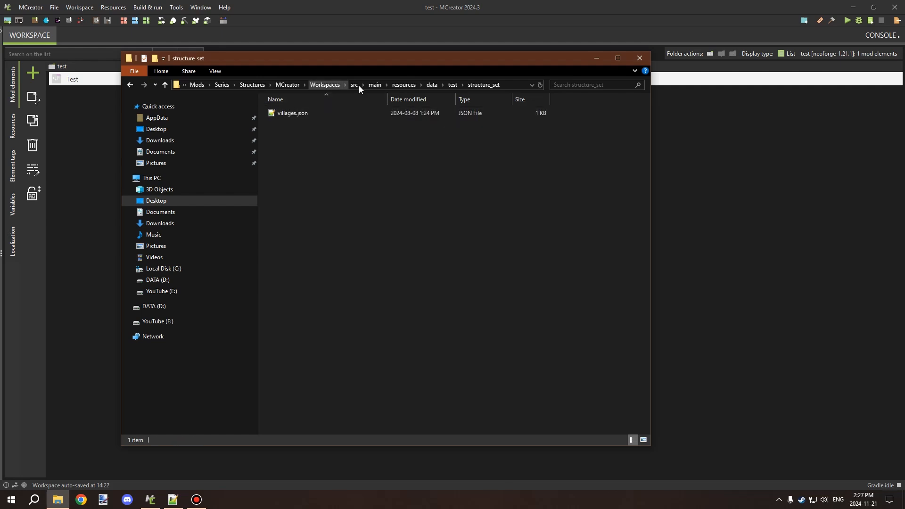
{"action": "left_click", "coordinate": [449, 85]}
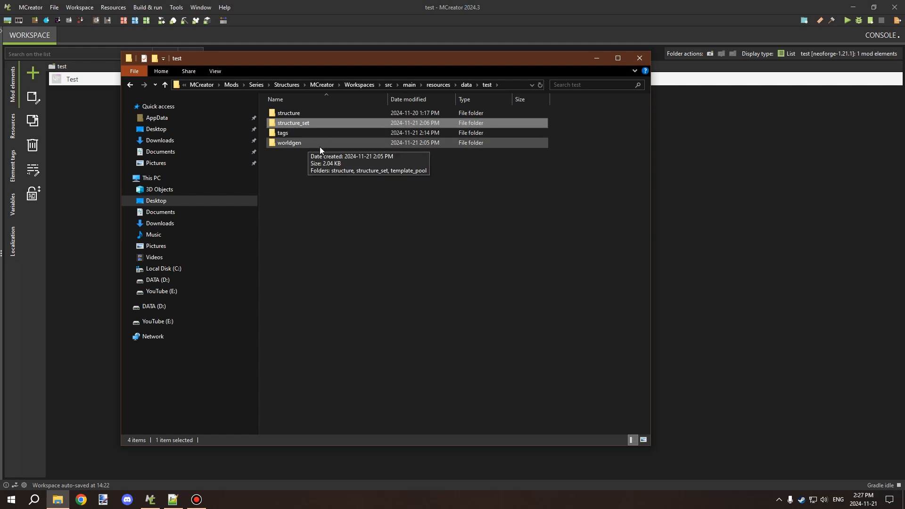
{"action": "double_click", "coordinate": [321, 142]}
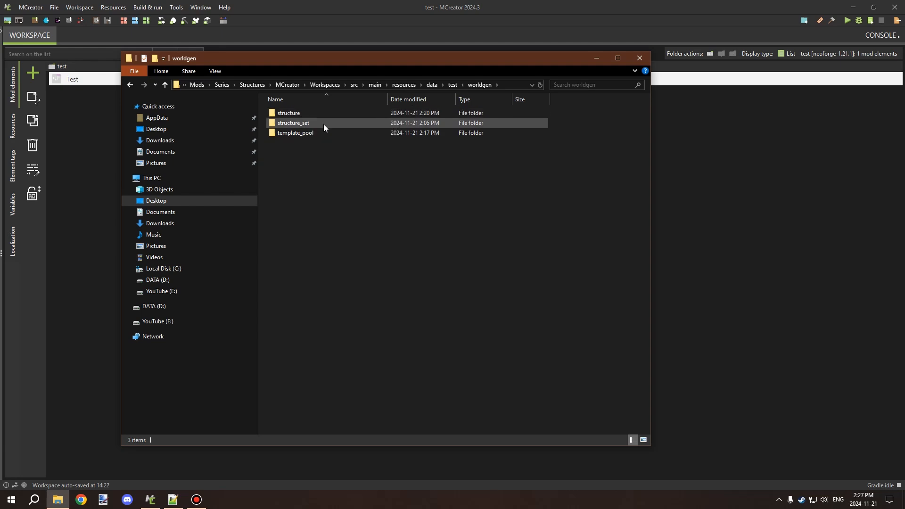
{"action": "double_click", "coordinate": [323, 124]}
{"action": "left_click", "coordinate": [430, 84]}
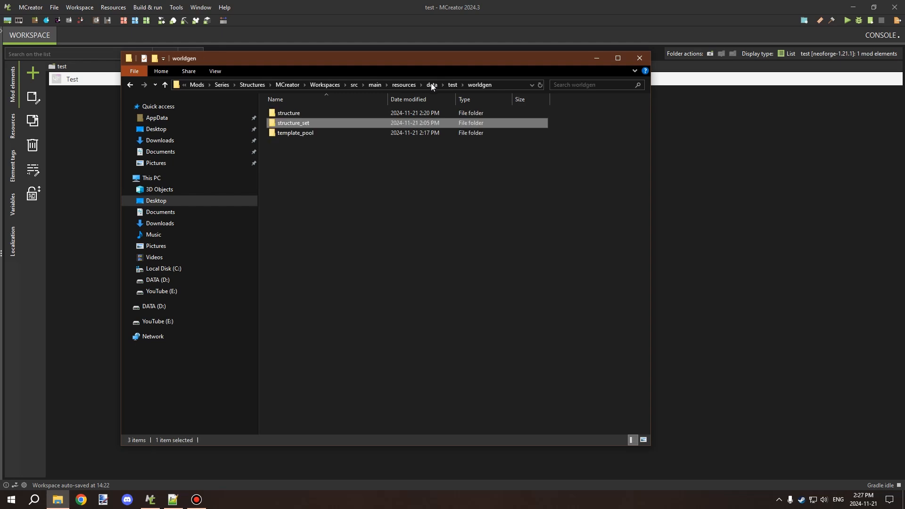
{"action": "double_click", "coordinate": [312, 134]}
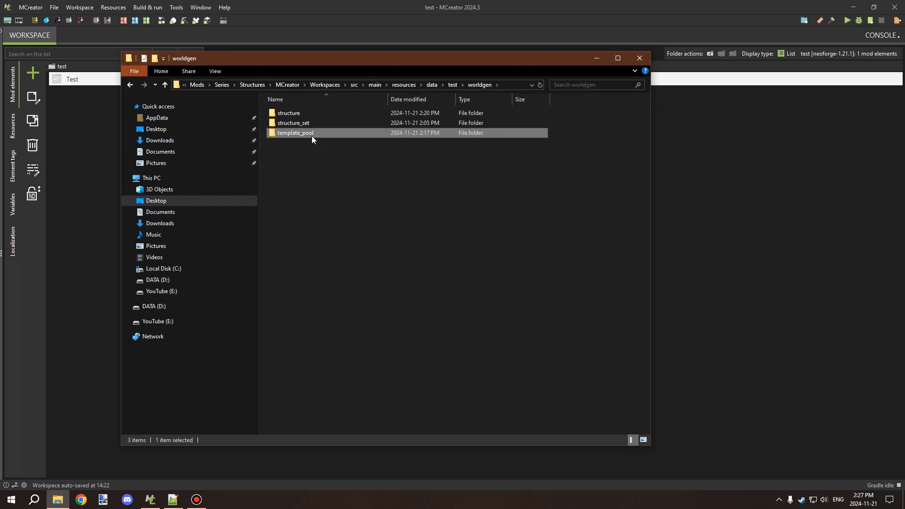
{"action": "left_click", "coordinate": [281, 125]}
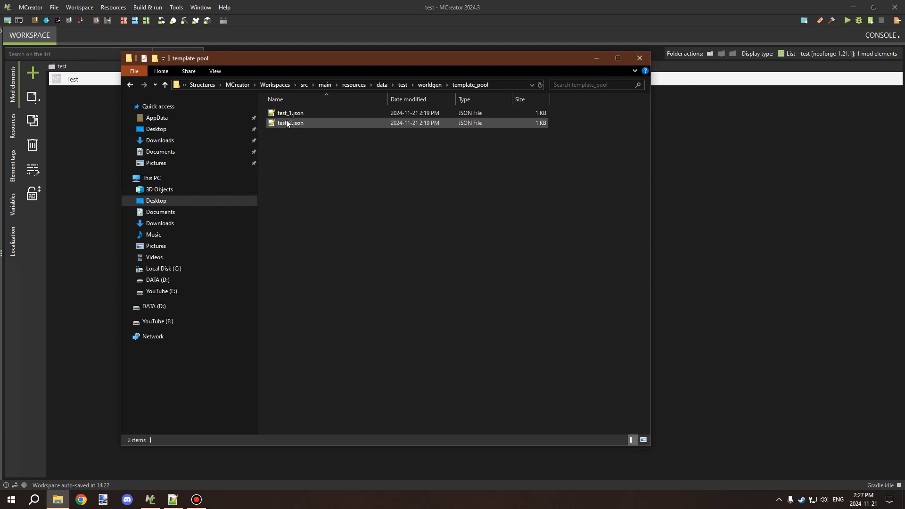
{"action": "left_click", "coordinate": [436, 85]}
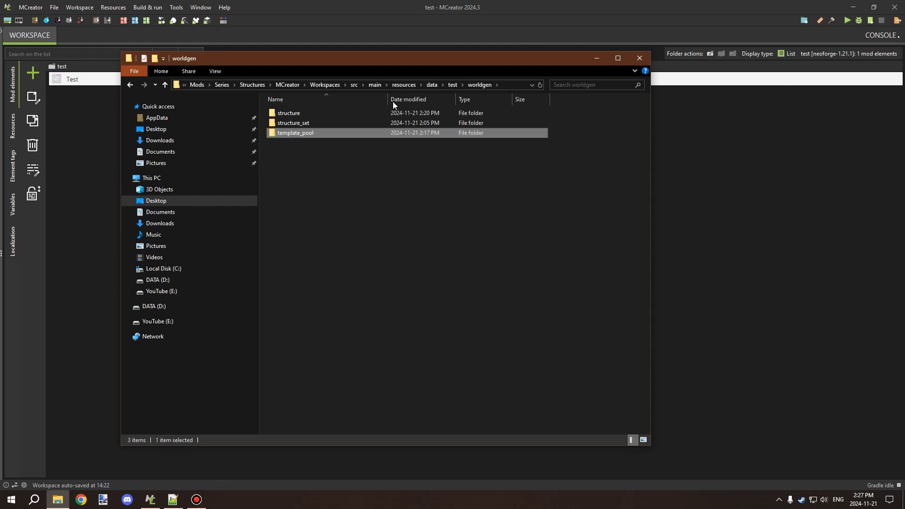
{"action": "double_click", "coordinate": [297, 113]}
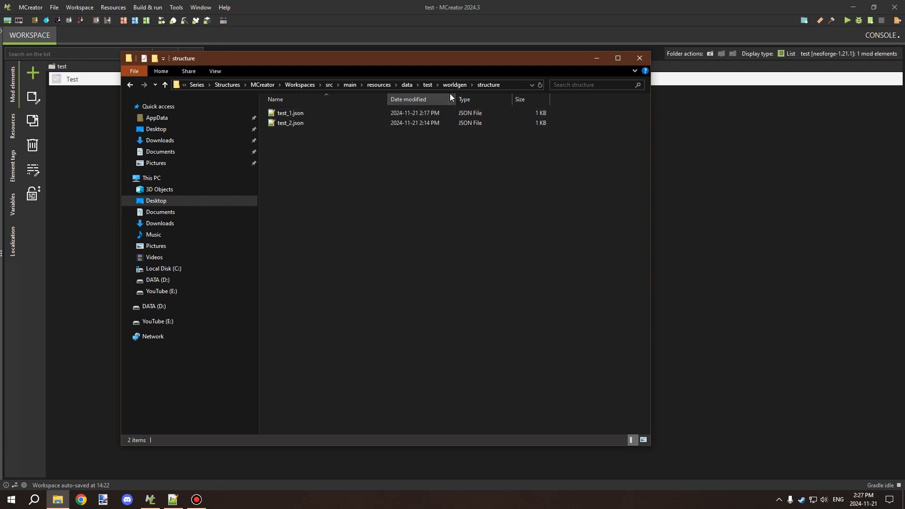
{"action": "left_click", "coordinate": [458, 84]}
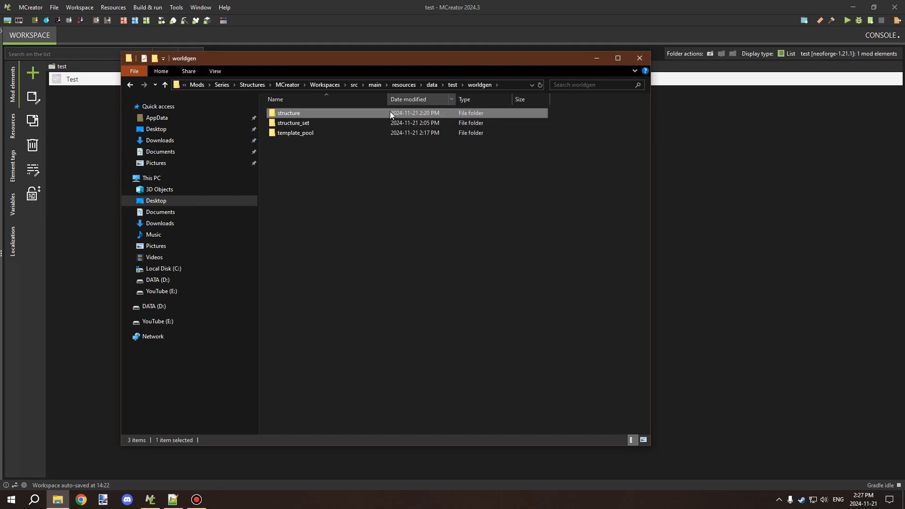
{"action": "double_click", "coordinate": [307, 133]}
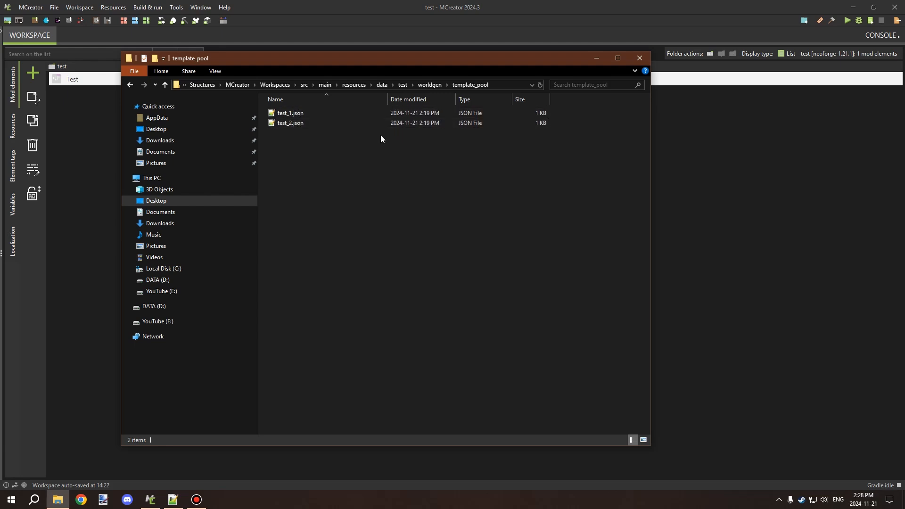
Return to the data/test folder and delete its worldgen folder.
{"action": "left_click", "coordinate": [426, 86]}
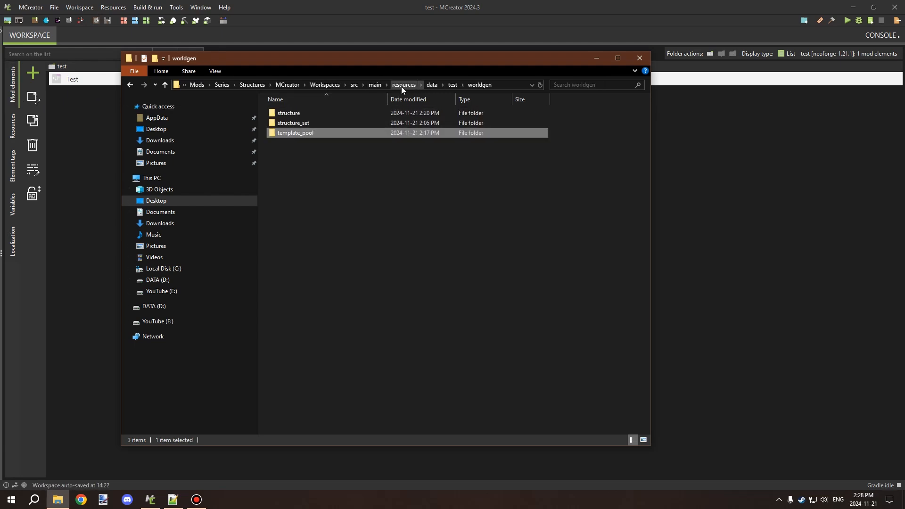
{"action": "left_click", "coordinate": [450, 84]}
{"action": "right_click", "coordinate": [304, 141]}
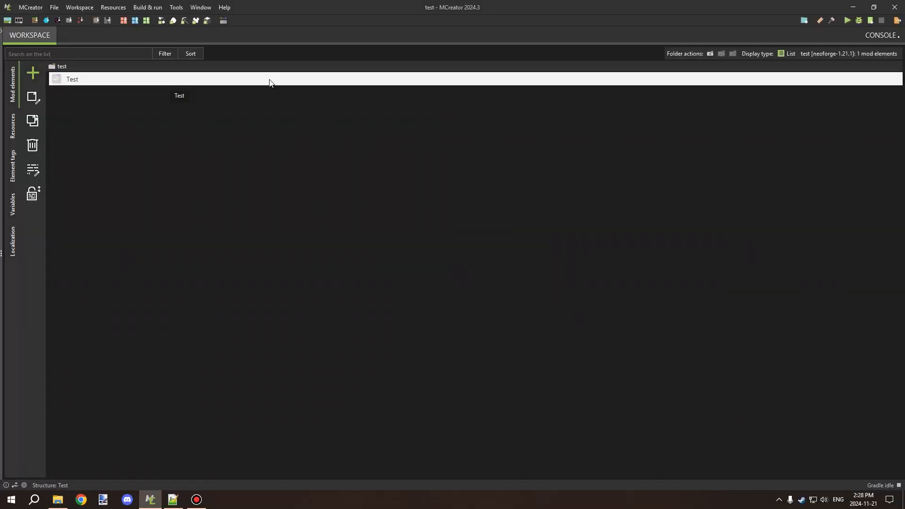
Switch to MCreator, unlock the Test mod element and regenerate the workspace code.
{"action": "right_click", "coordinate": [72, 80]}
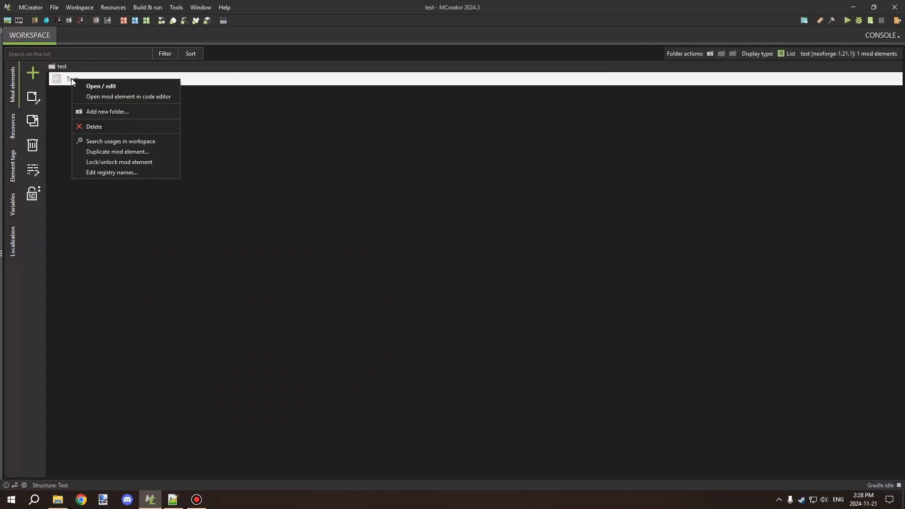
{"action": "left_click", "coordinate": [113, 160]}
{"action": "left_click", "coordinate": [453, 289]}
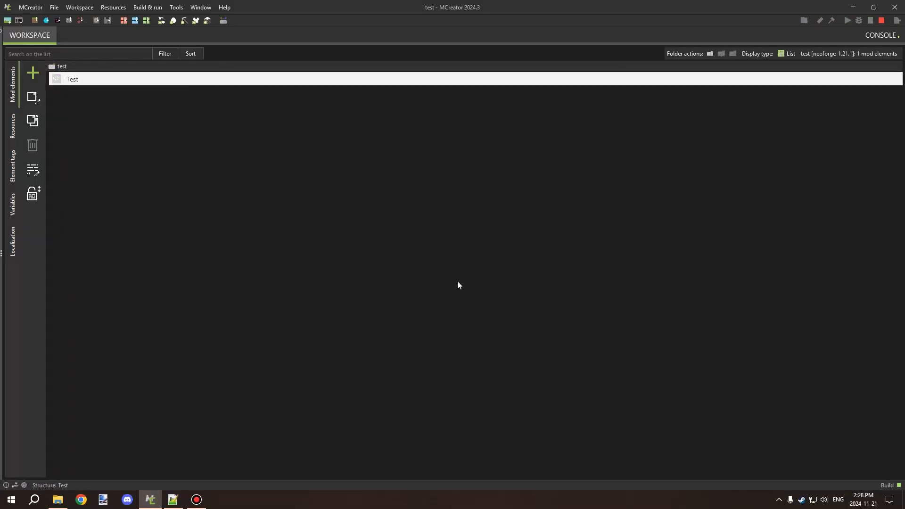
{"action": "left_click", "coordinate": [818, 20]}
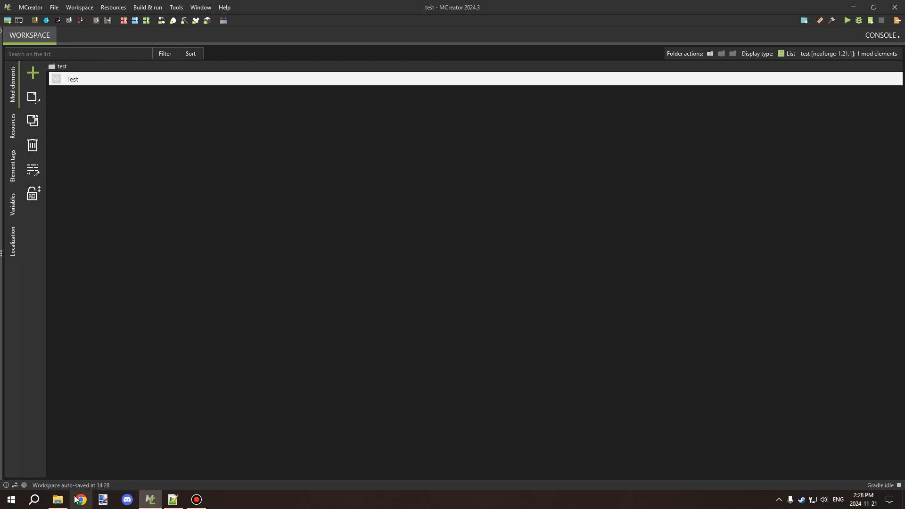
Check the worldgen folder in File Explorer for regenerated subfolders, and lock the Test mod element in MCreator.
{"action": "left_click", "coordinate": [58, 500]}
{"action": "left_click", "coordinate": [295, 142]}
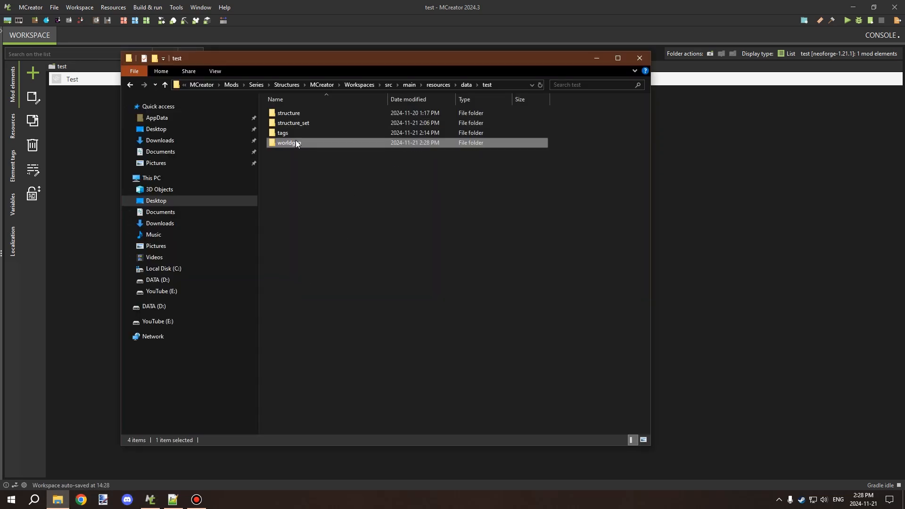
{"action": "double_click", "coordinate": [295, 141]}
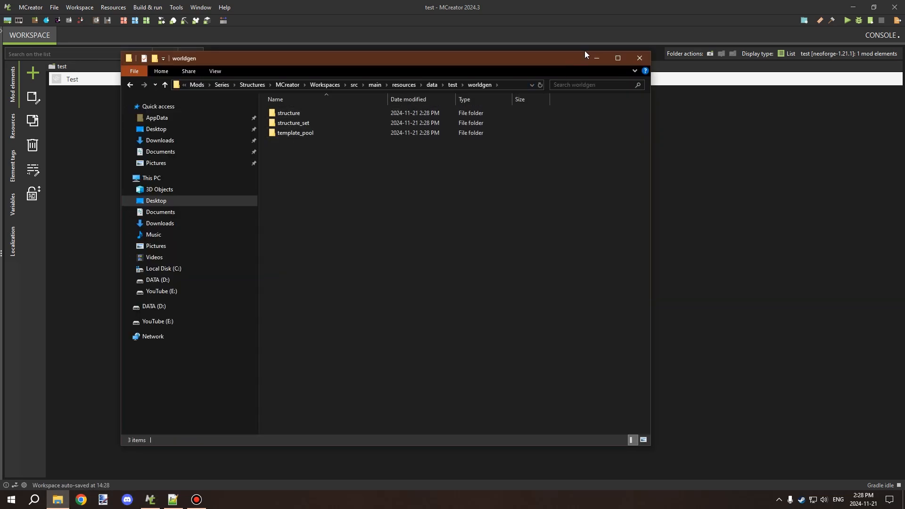
{"action": "left_click", "coordinate": [596, 57]}
{"action": "right_click", "coordinate": [99, 87]}
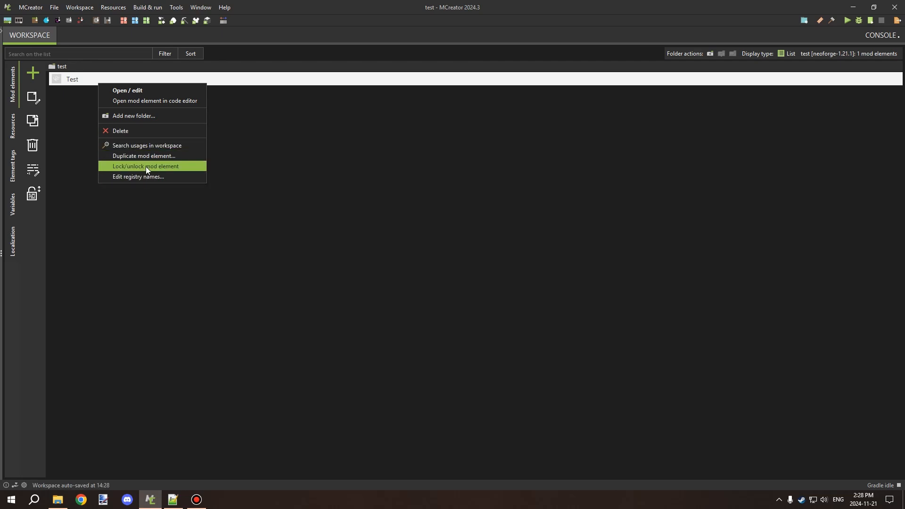
{"action": "left_click", "coordinate": [146, 166]}
{"action": "left_click", "coordinate": [457, 294]}
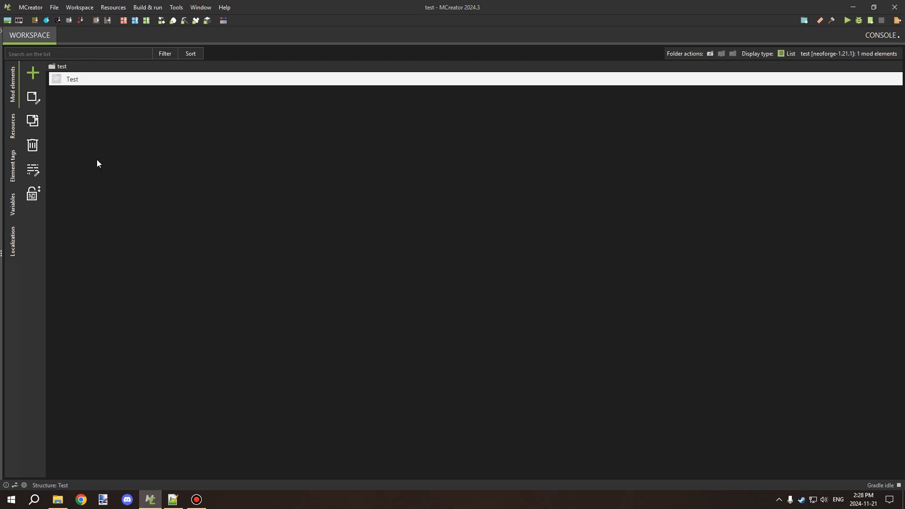
Switch to File Explorer and examine the files in worldgen's structure_set, structure and template_pool folders.
{"action": "left_click", "coordinate": [173, 500]}
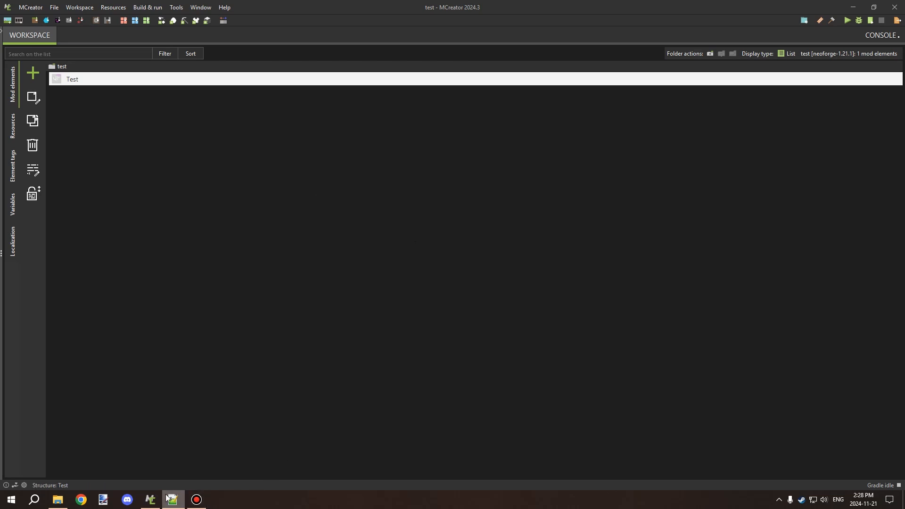
{"action": "left_click", "coordinate": [60, 500]}
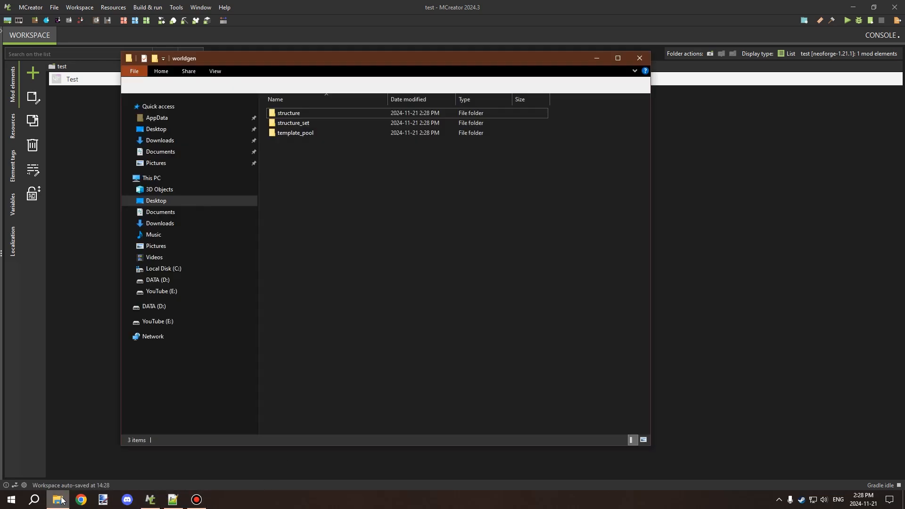
{"action": "double_click", "coordinate": [303, 122]}
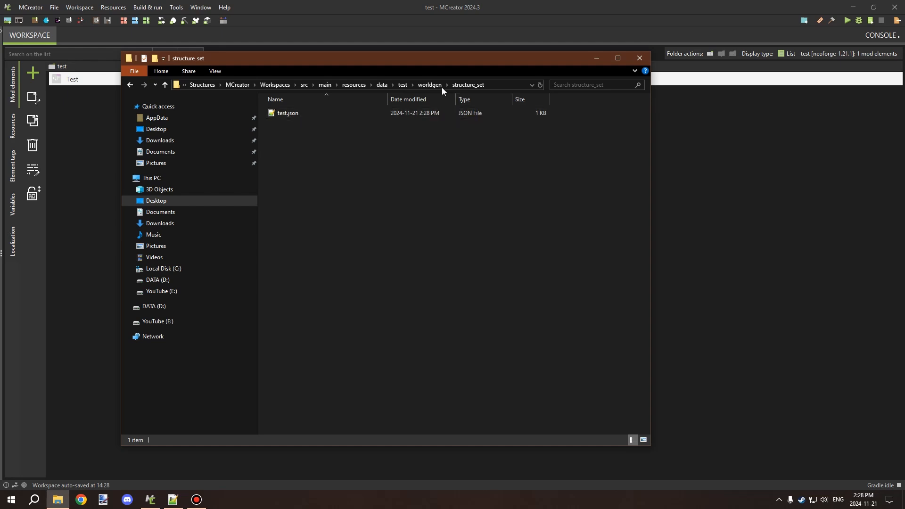
{"action": "left_click", "coordinate": [435, 86]}
{"action": "double_click", "coordinate": [312, 112]}
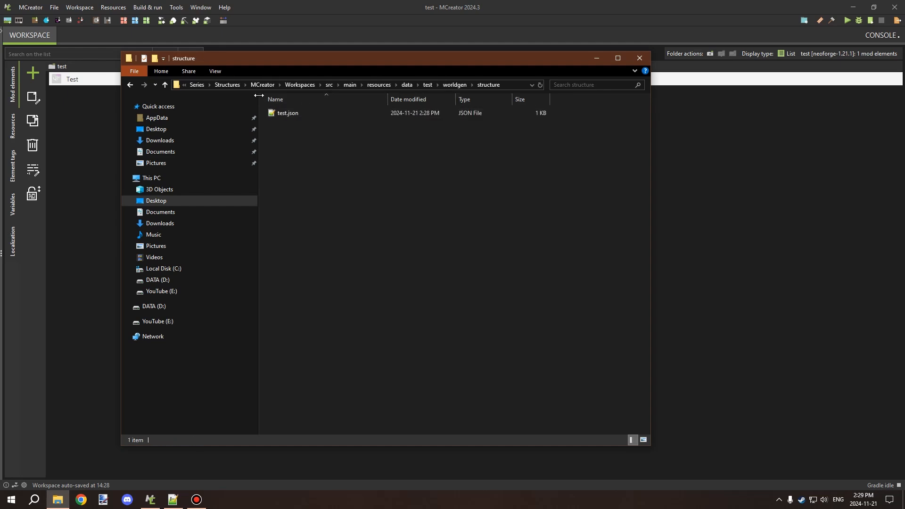
{"action": "left_click", "coordinate": [460, 85]}
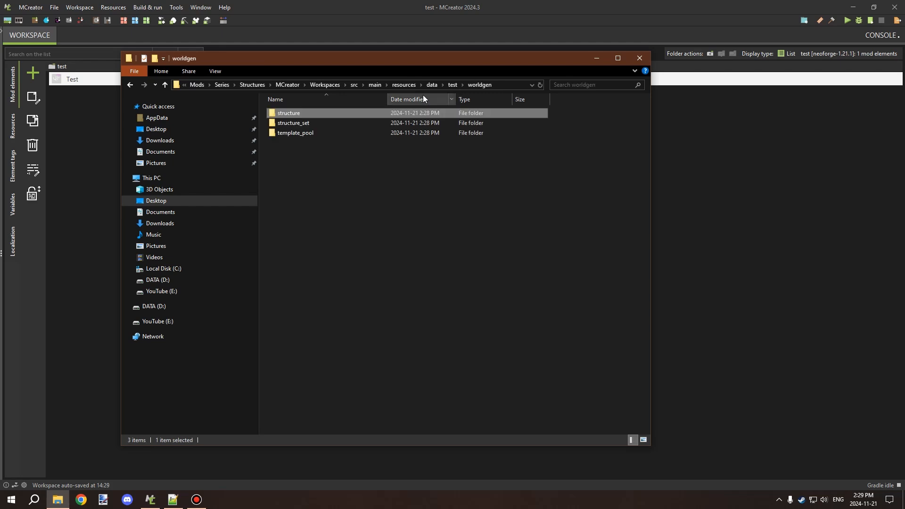
{"action": "double_click", "coordinate": [321, 135]}
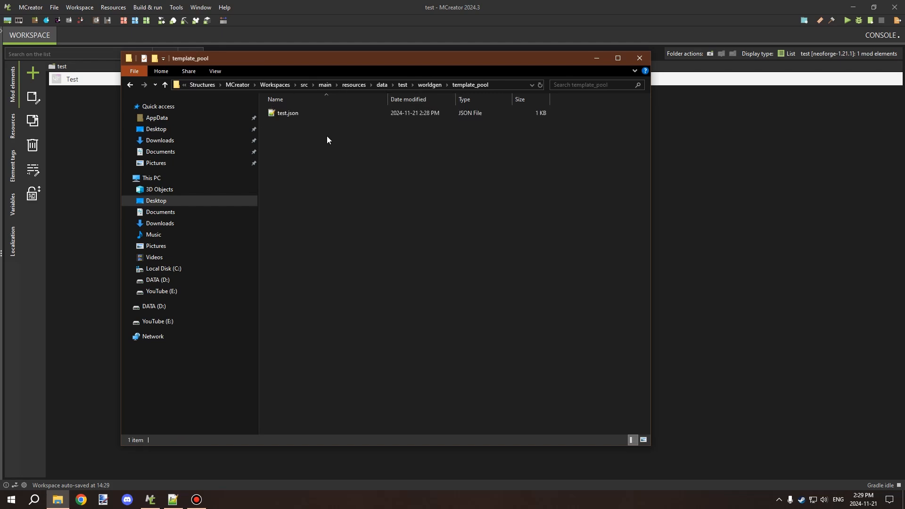
{"action": "left_click", "coordinate": [423, 84]}
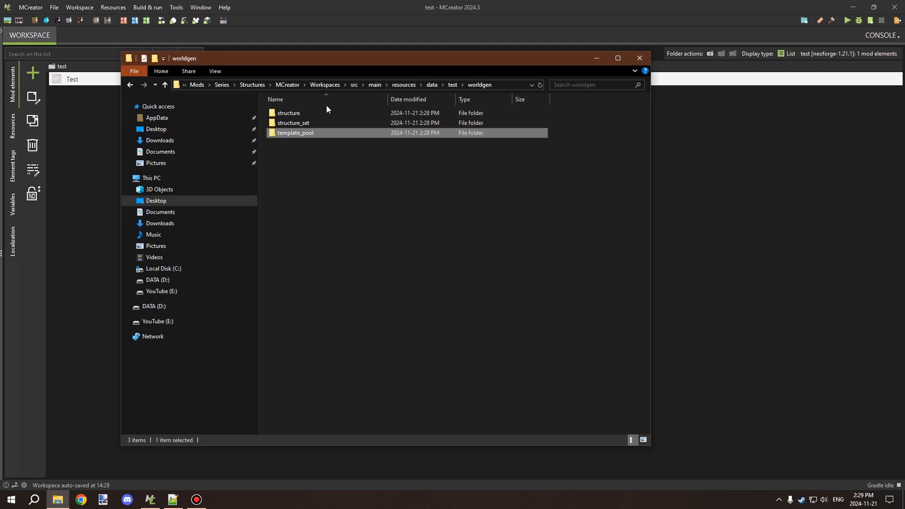
Open the structure_set folder inside worldgen.
{"action": "left_click", "coordinate": [298, 113]}
{"action": "left_click", "coordinate": [296, 136]}
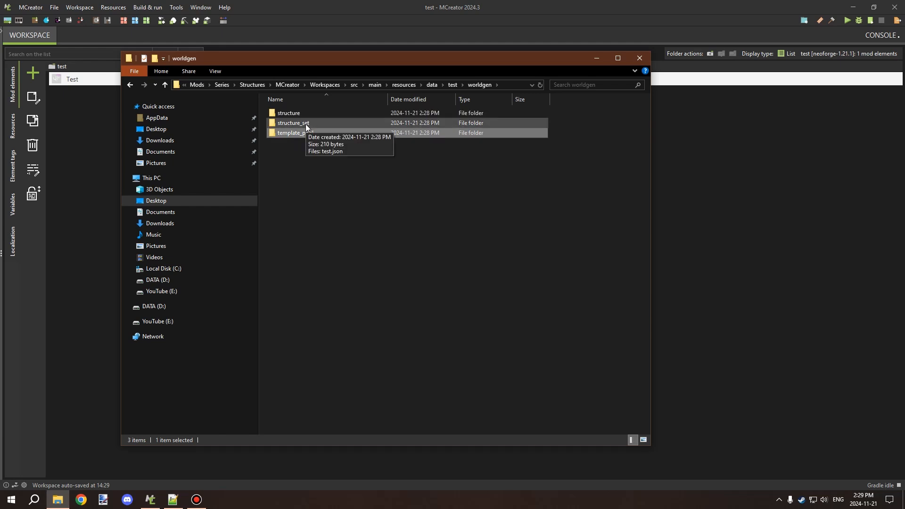
{"action": "left_click", "coordinate": [284, 124]}
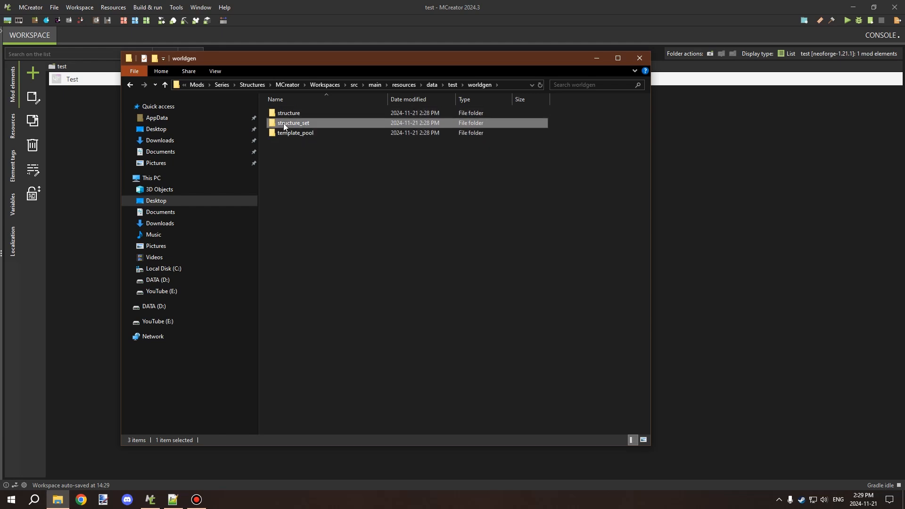
{"action": "double_click", "coordinate": [307, 125]}
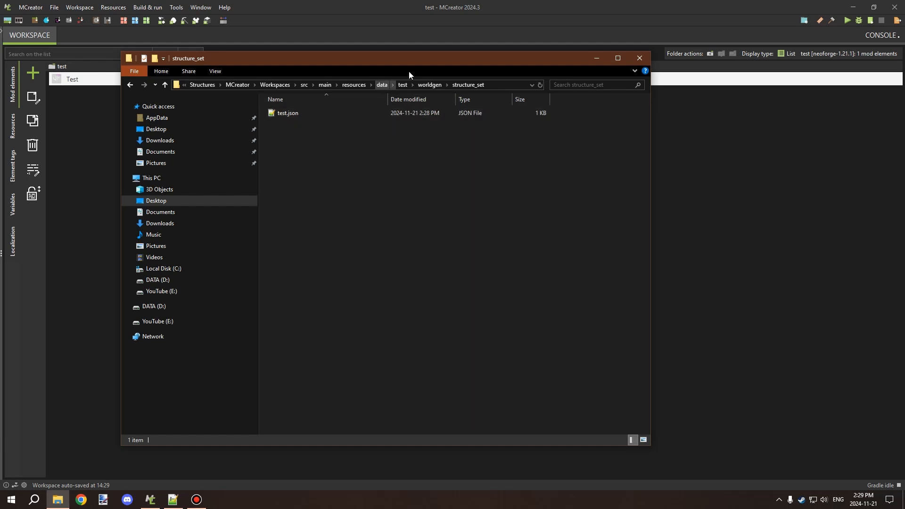
Open test.json from the structure_set folder in Notepad++ and maximize the editor window.
{"action": "left_click", "coordinate": [427, 84]}
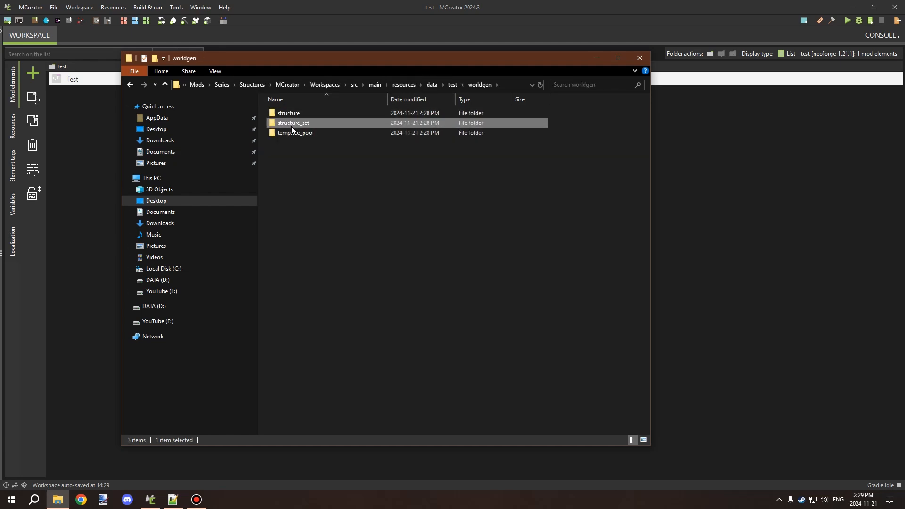
{"action": "double_click", "coordinate": [330, 121]}
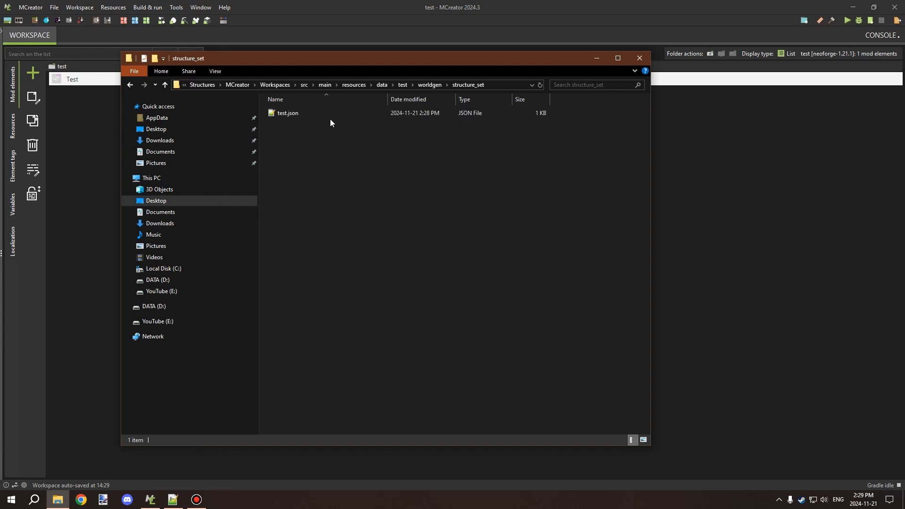
{"action": "left_click", "coordinate": [312, 114]}
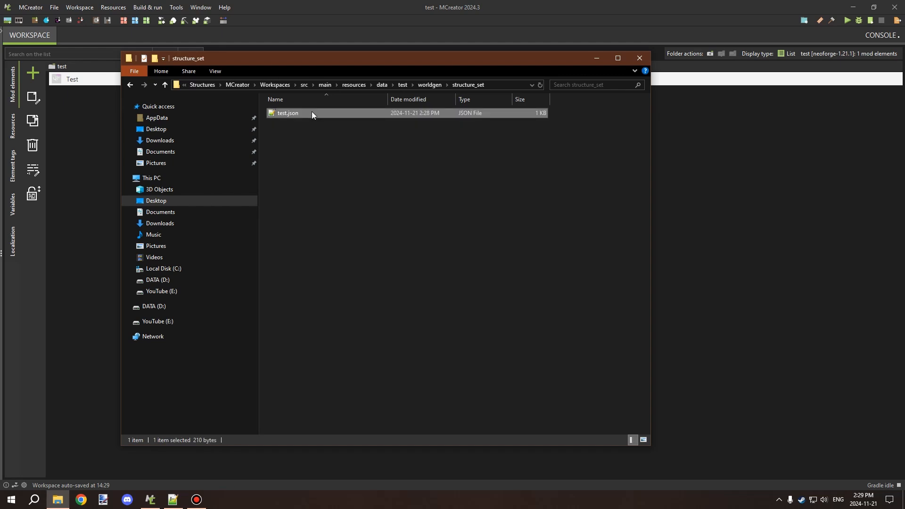
{"action": "double_click", "coordinate": [312, 112]}
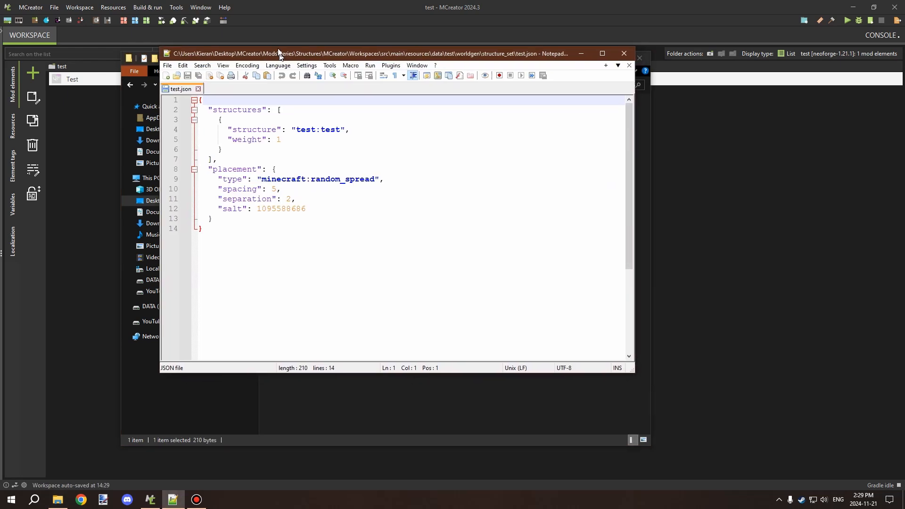
{"action": "left_click_drag", "start_coordinate": [277, 51], "coordinate": [289, 5]}
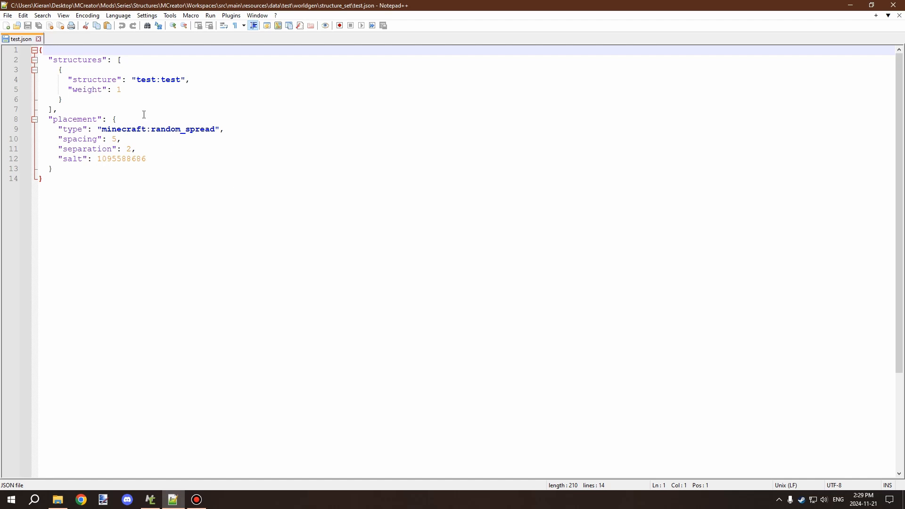
Examine the placement block of the structure set file, especially its spacing and separation lines.
{"action": "left_click", "coordinate": [83, 168]}
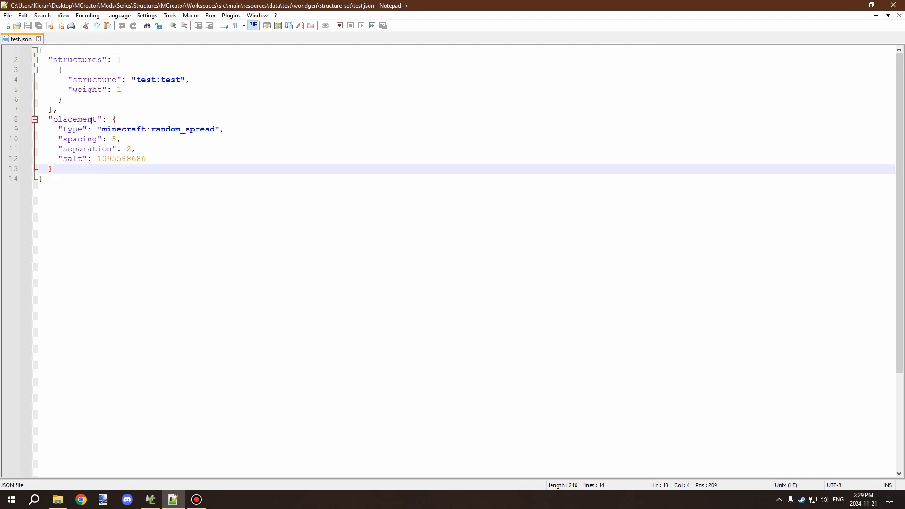
{"action": "left_click_drag", "start_coordinate": [147, 159], "coordinate": [22, 133]}
{"action": "left_click", "coordinate": [192, 158]}
{"action": "left_click_drag", "start_coordinate": [162, 151], "coordinate": [23, 137]}
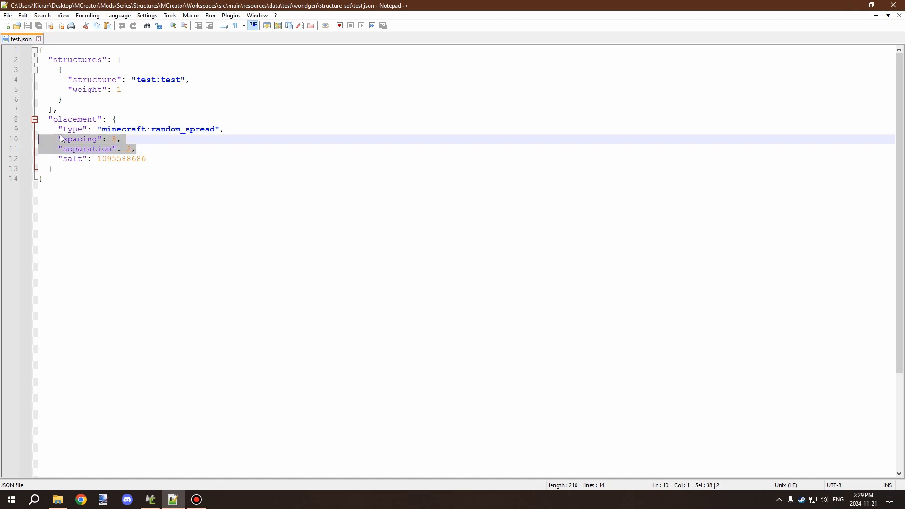
Switch to MCreator, start a new Structure element named Ddd and check its separation and spacing settings, then minimize MCreator.
{"action": "left_click", "coordinate": [152, 500]}
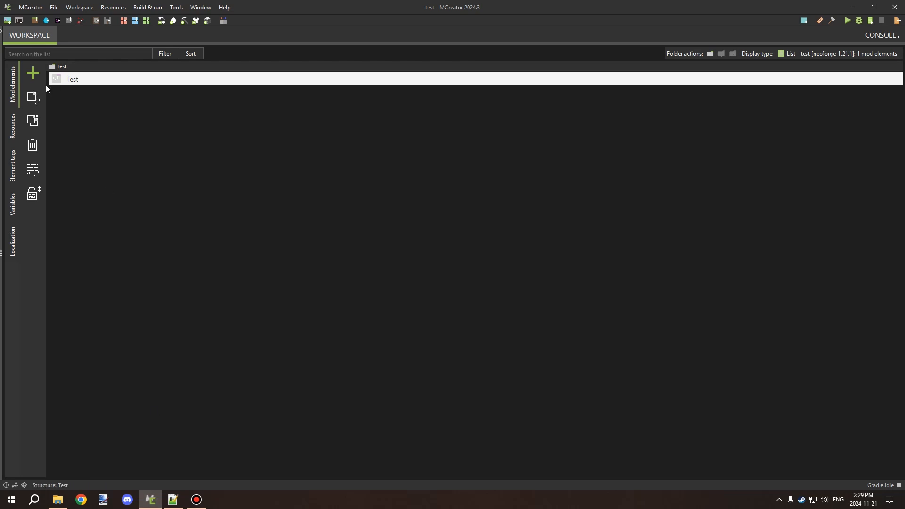
{"action": "left_click", "coordinate": [33, 73]}
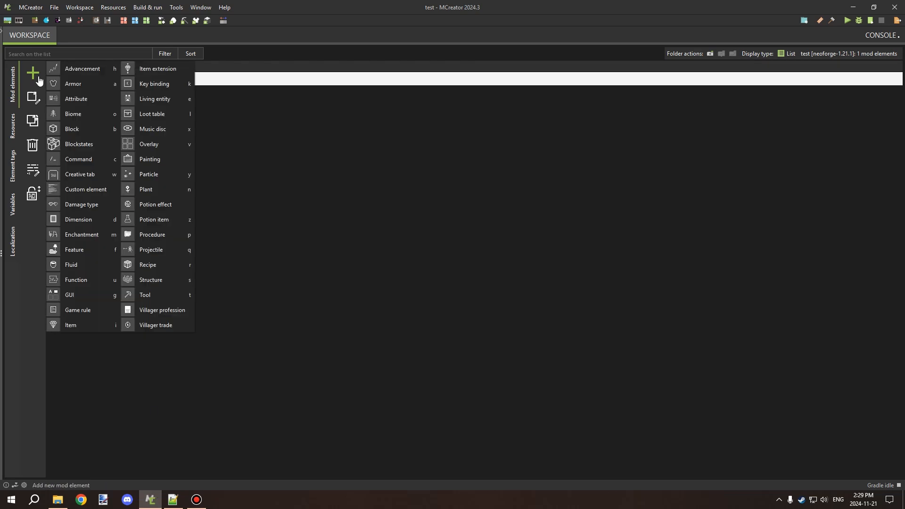
{"action": "left_click", "coordinate": [157, 280]}
{"action": "type", "text": "Ddd"}
{"action": "left_click", "coordinate": [457, 290]}
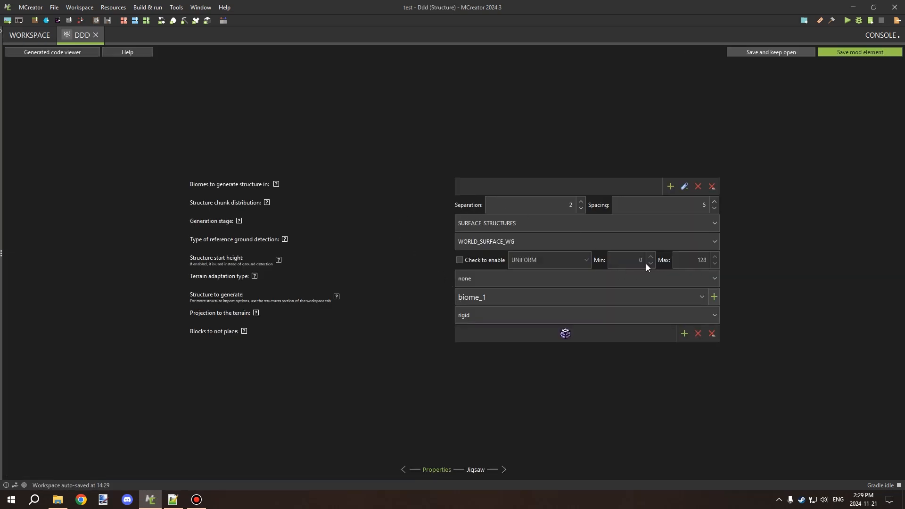
{"action": "left_click", "coordinate": [559, 213]}
{"action": "key", "text": "Tab"}
{"action": "left_click", "coordinate": [854, 6]}
Examine the salt value in the placement block of the structure_set test.json in Notepad++.
{"action": "left_click_drag", "start_coordinate": [174, 160], "coordinate": [99, 158]}
{"action": "left_click", "coordinate": [178, 158]}
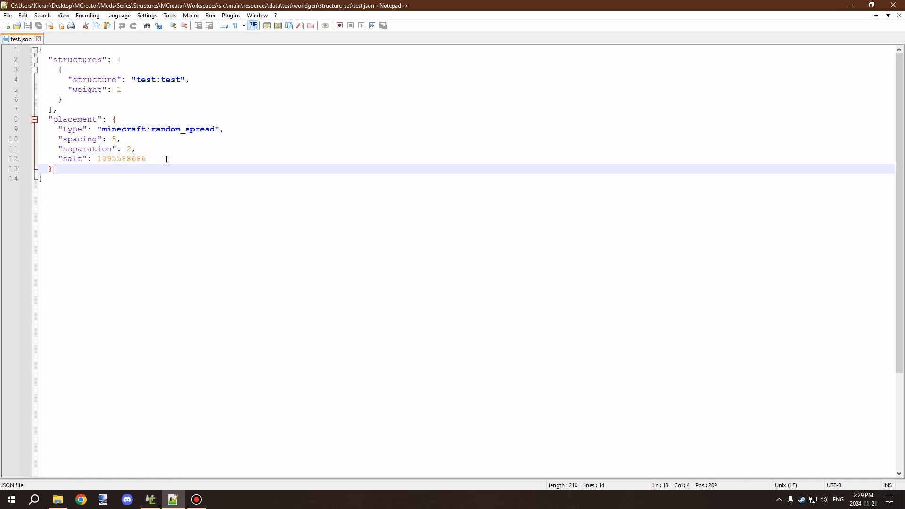
{"action": "left_click_drag", "start_coordinate": [166, 158], "coordinate": [97, 159]}
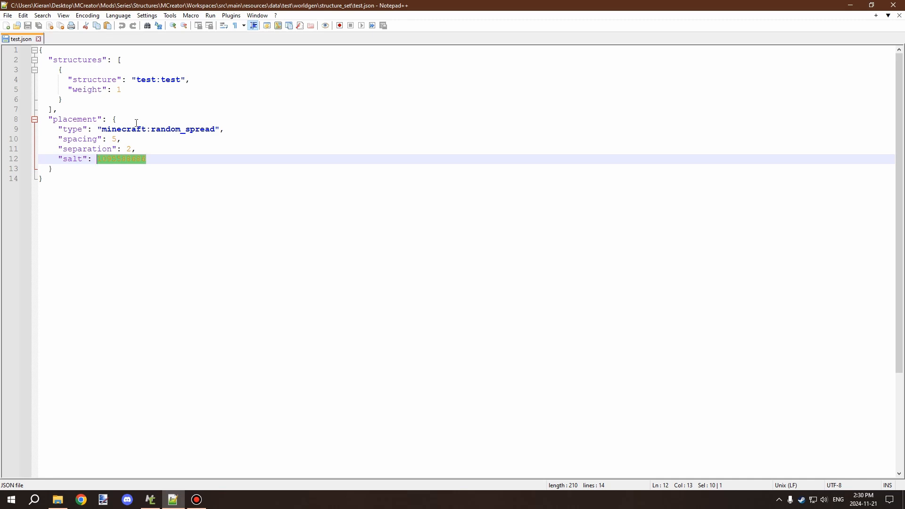
{"action": "left_click", "coordinate": [158, 156]}
{"action": "left_click_drag", "start_coordinate": [158, 156], "coordinate": [96, 158]}
{"action": "left_click", "coordinate": [160, 139]}
{"action": "left_click", "coordinate": [164, 156]}
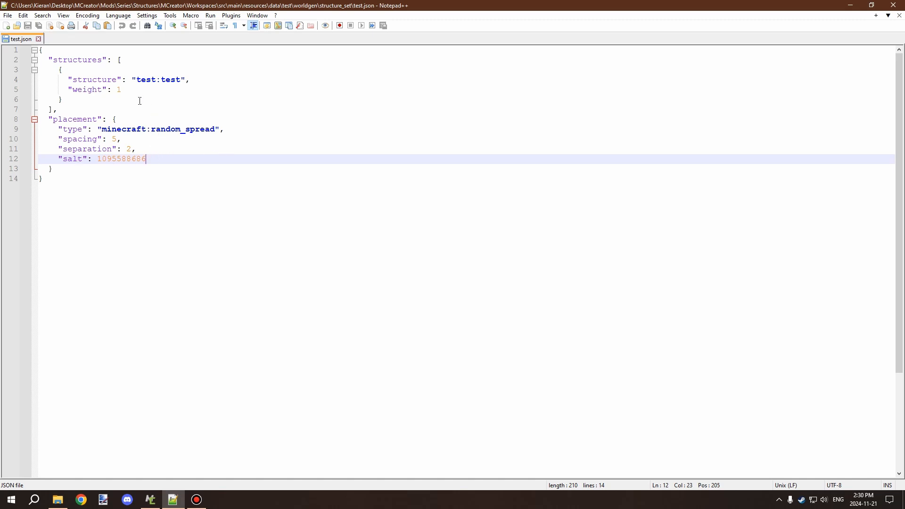
{"action": "left_click_drag", "start_coordinate": [169, 159], "coordinate": [96, 159]}
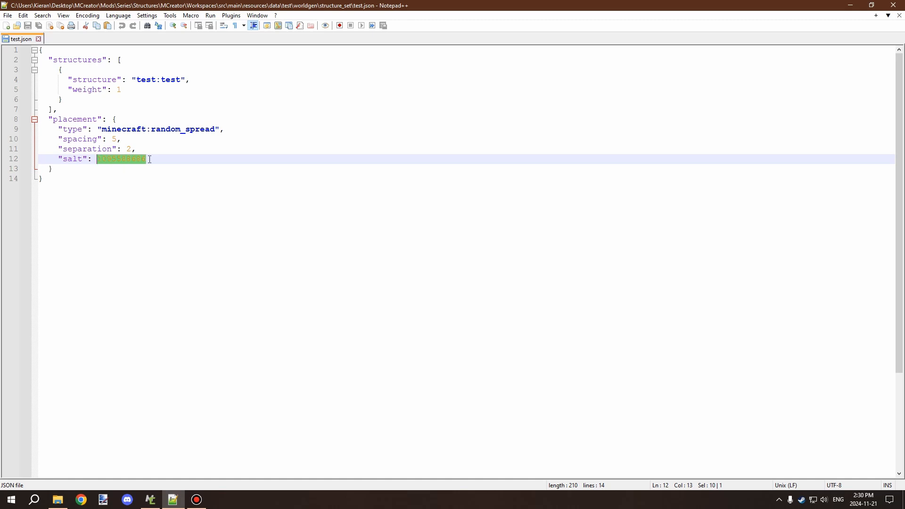
{"action": "left_click", "coordinate": [164, 160]}
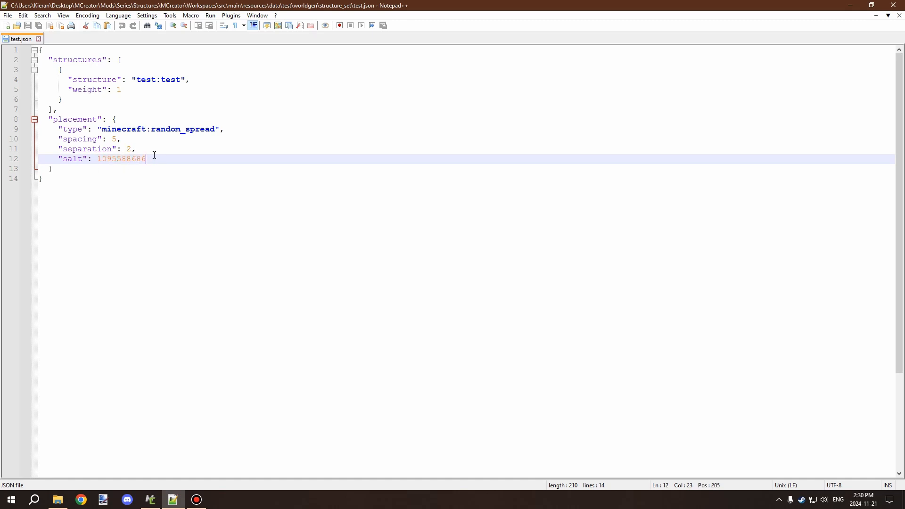
{"action": "left_click_drag", "start_coordinate": [147, 159], "coordinate": [97, 160]}
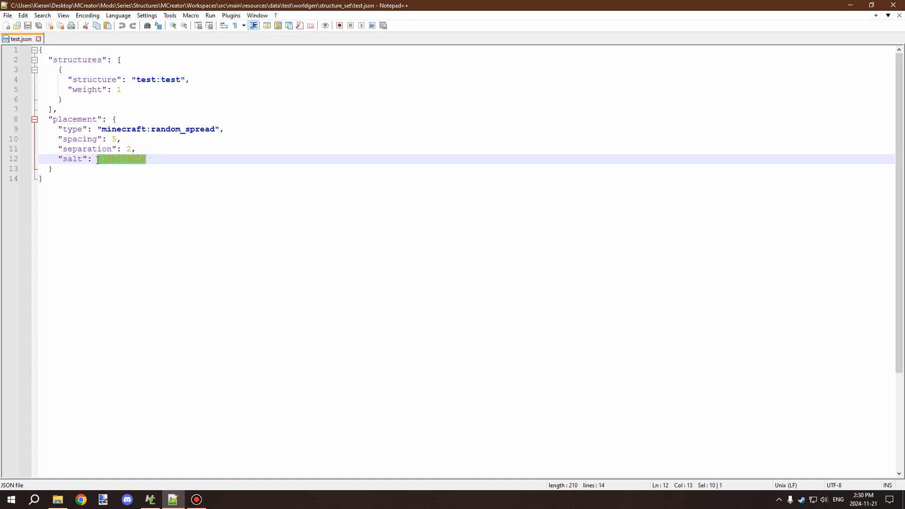
{"action": "left_click", "coordinate": [163, 159]}
{"action": "left_click_drag", "start_coordinate": [163, 159], "coordinate": [132, 158]}
{"action": "left_click", "coordinate": [156, 157]}
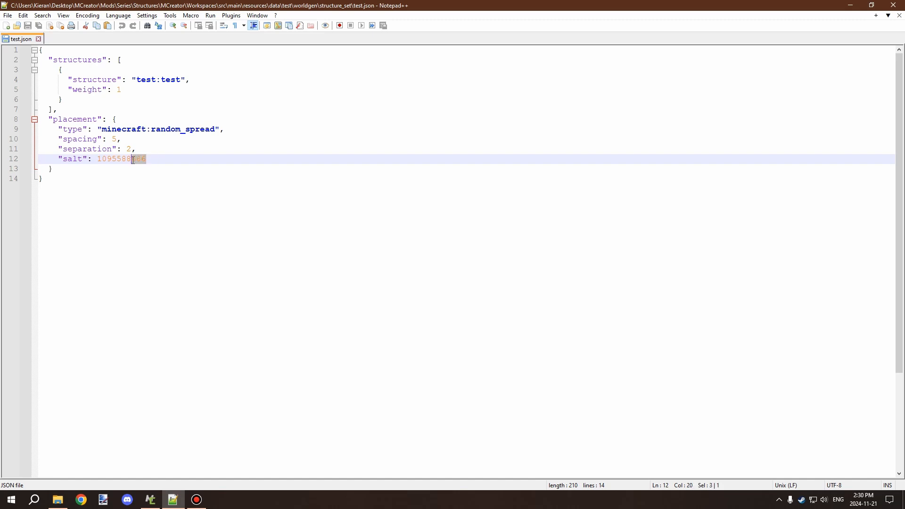
{"action": "left_click", "coordinate": [150, 158]}
Review the structures list above the placement block, including its weight and the test:test structure reference.
{"action": "left_click", "coordinate": [133, 92]}
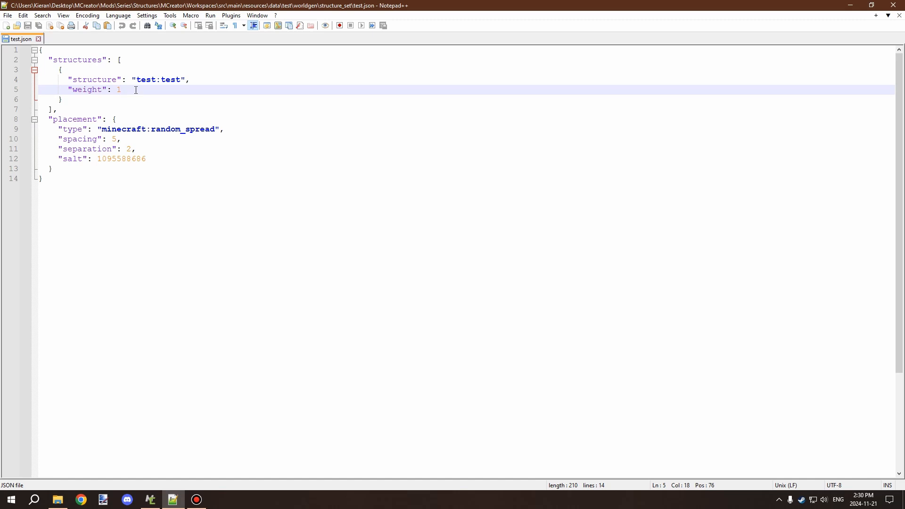
{"action": "left_click_drag", "start_coordinate": [172, 158], "coordinate": [5, 119]}
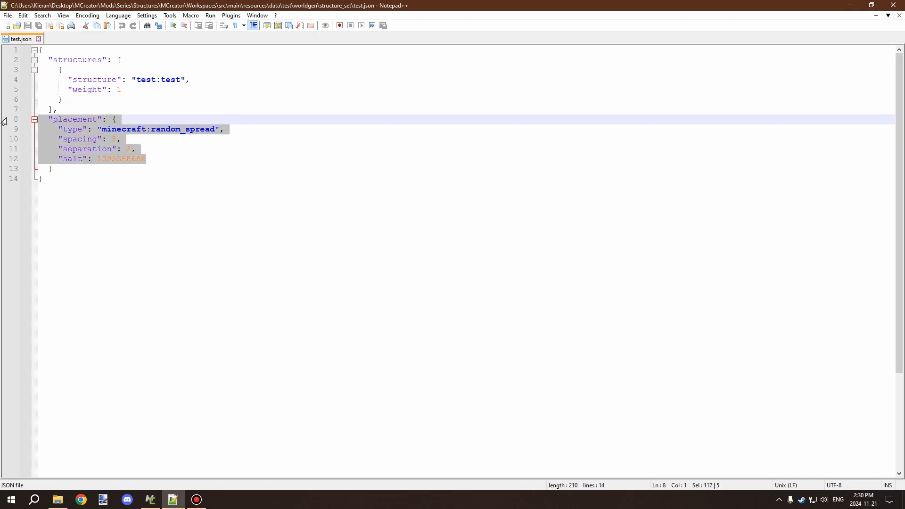
{"action": "left_click", "coordinate": [93, 62]}
{"action": "double_click", "coordinate": [101, 60]}
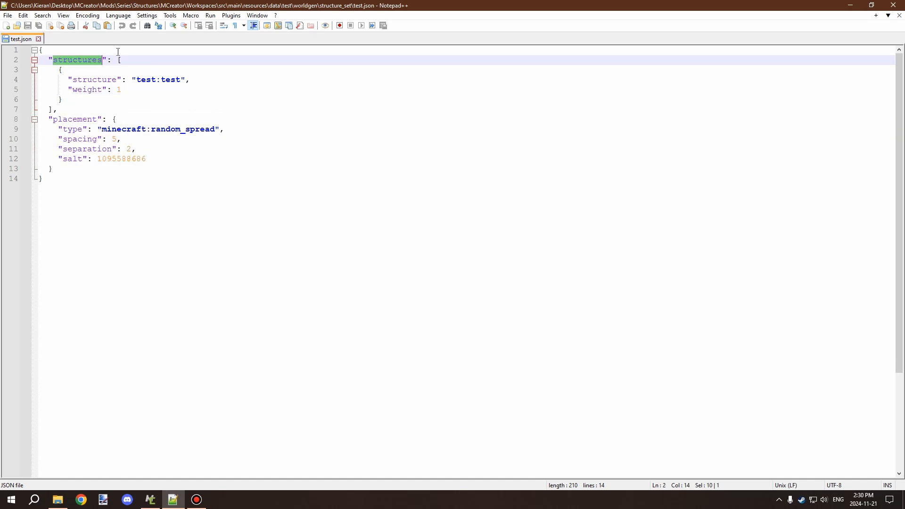
{"action": "left_click", "coordinate": [84, 103]}
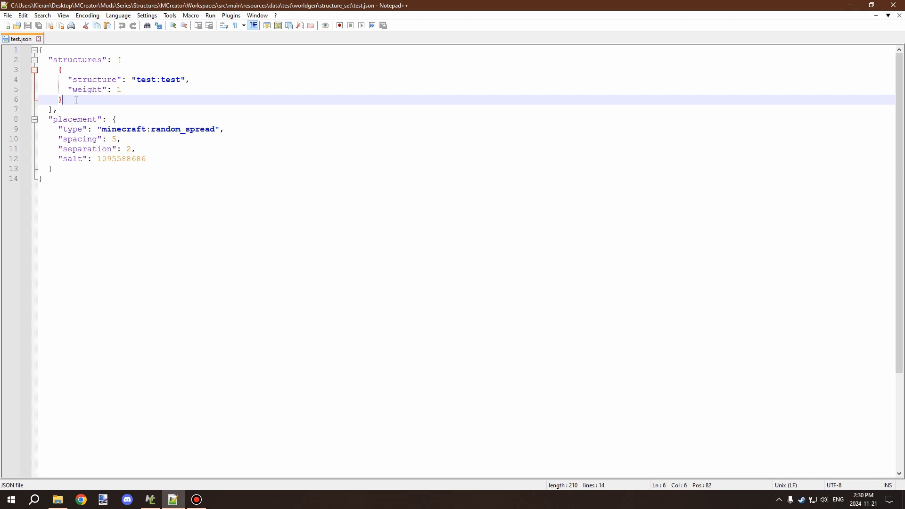
{"action": "double_click", "coordinate": [170, 80]}
{"action": "left_click", "coordinate": [145, 78]}
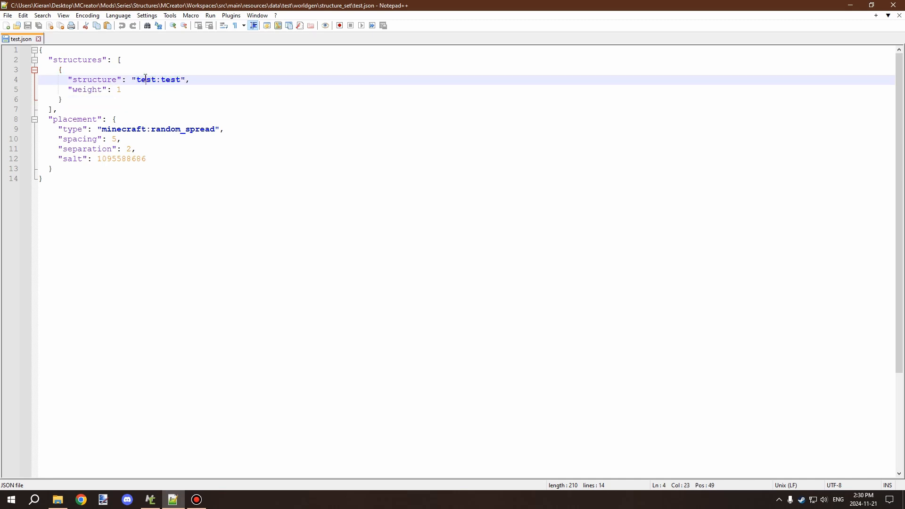
{"action": "double_click", "coordinate": [174, 79]}
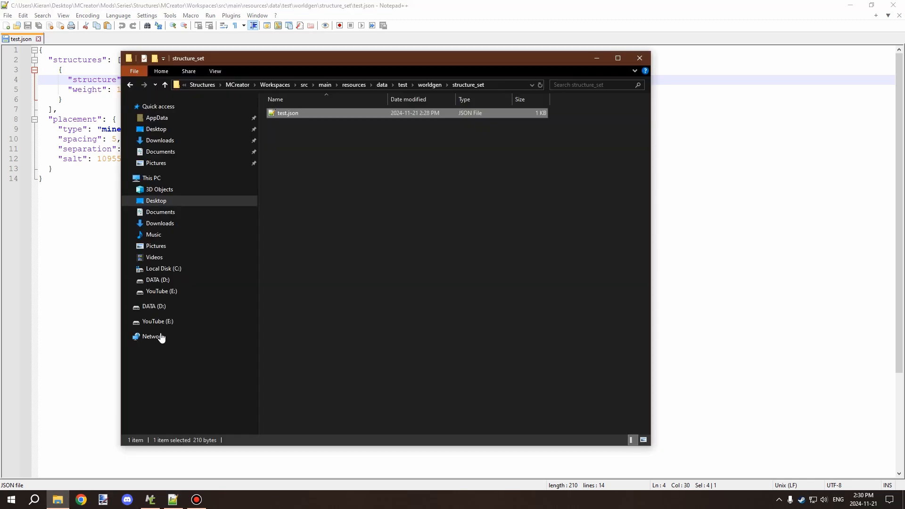
Switch to File Explorer and open test.json from worldgen's structure folder in Notepad++.
{"action": "left_click", "coordinate": [58, 500]}
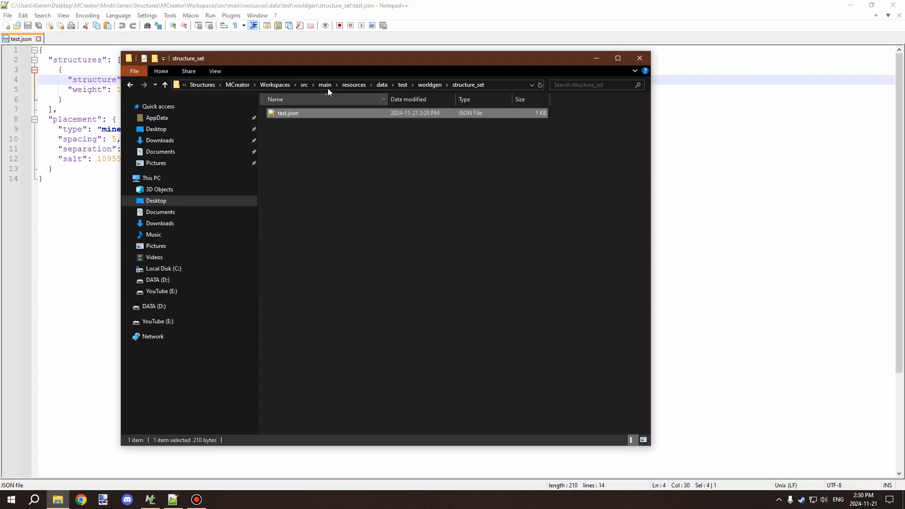
{"action": "left_click", "coordinate": [429, 85]}
{"action": "double_click", "coordinate": [305, 111]}
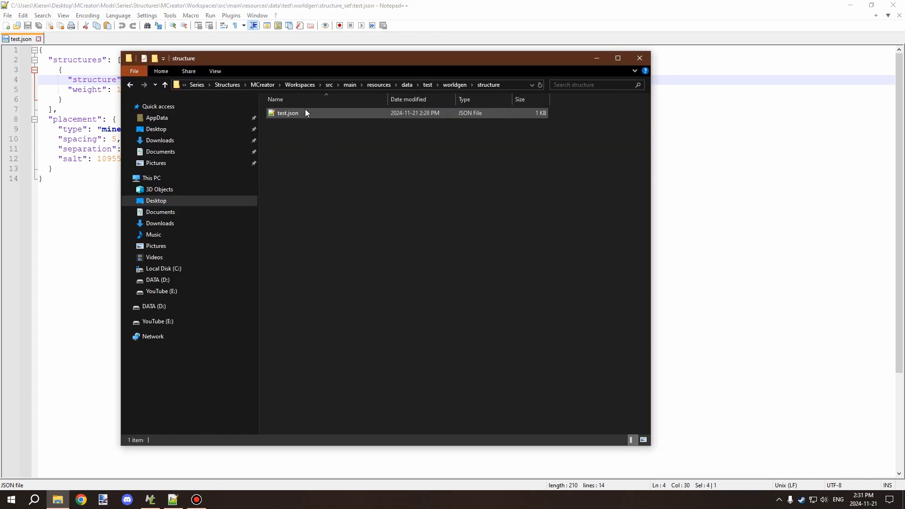
{"action": "double_click", "coordinate": [285, 112]}
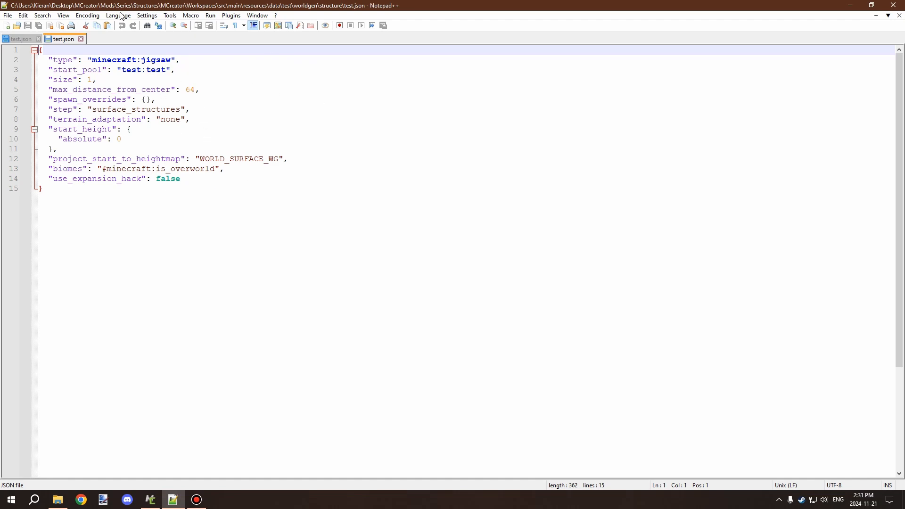
Return to the structure_set test.json and examine both parts of its test:test structure reference.
{"action": "left_click", "coordinate": [22, 38]}
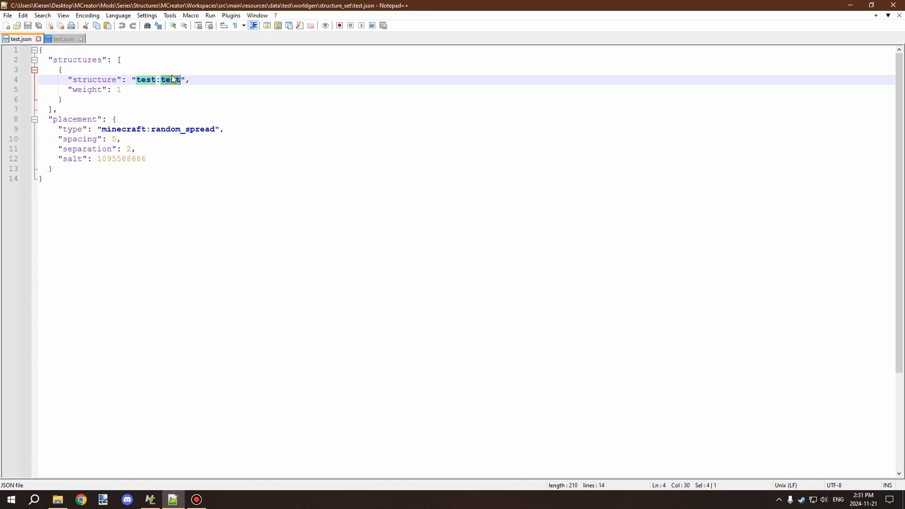
{"action": "left_click", "coordinate": [140, 83]}
{"action": "double_click", "coordinate": [141, 82]}
{"action": "double_click", "coordinate": [171, 81]}
Minimize Notepad++, duplicate test.json in the structure folder in File Explorer and rename the copy to test_2.json.
{"action": "left_click", "coordinate": [848, 5]}
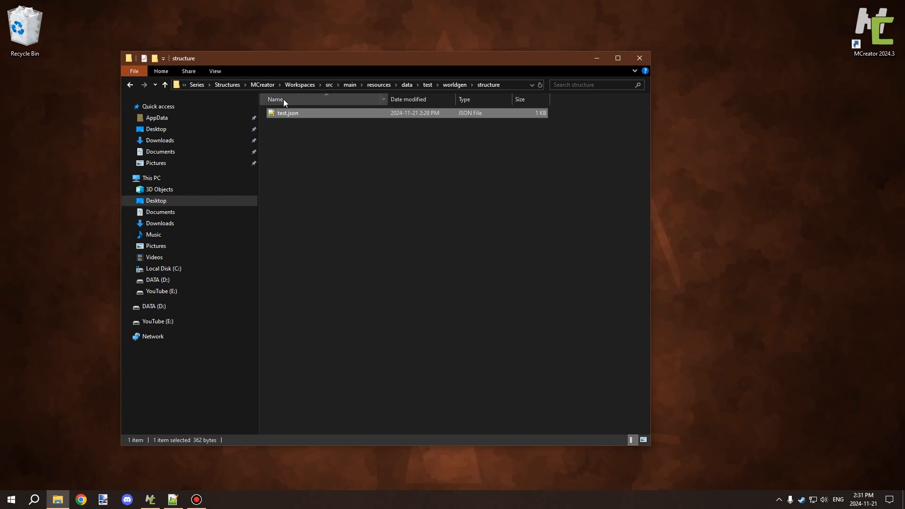
{"action": "right_click", "coordinate": [289, 114]}
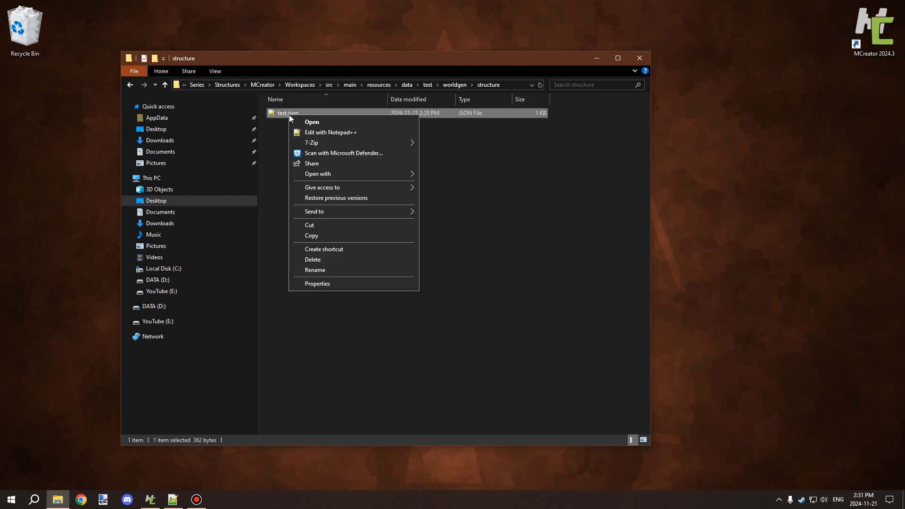
{"action": "left_click", "coordinate": [316, 236]}
{"action": "right_click", "coordinate": [318, 162]}
{"action": "left_click", "coordinate": [340, 226]}
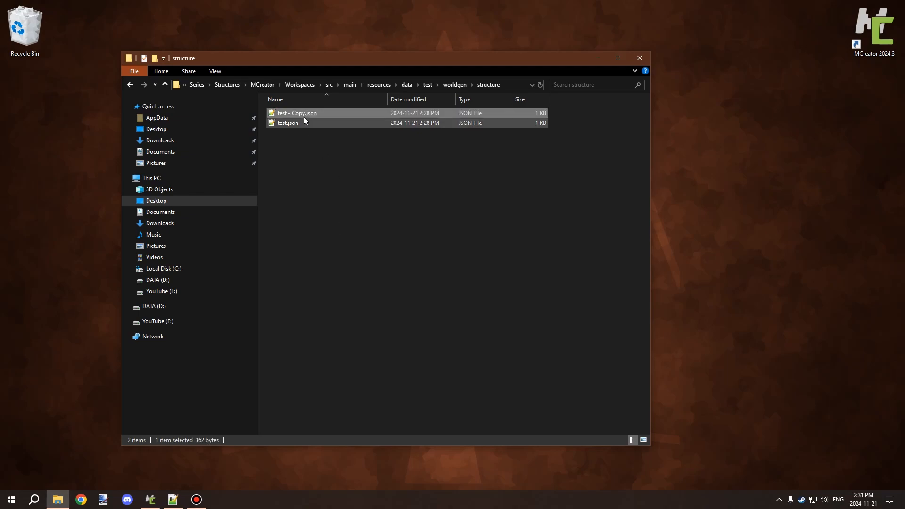
{"action": "right_click", "coordinate": [304, 117]}
{"action": "left_click", "coordinate": [346, 267]}
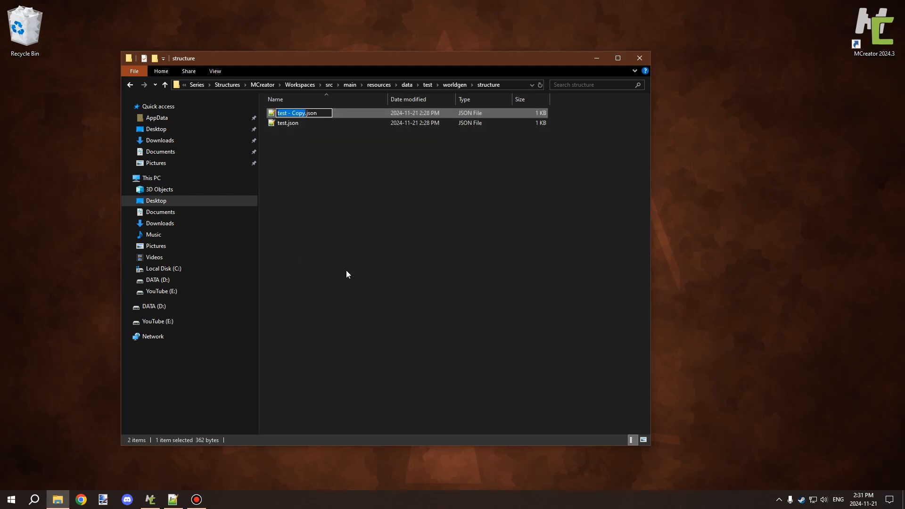
{"action": "key", "text": "BackSpace"}
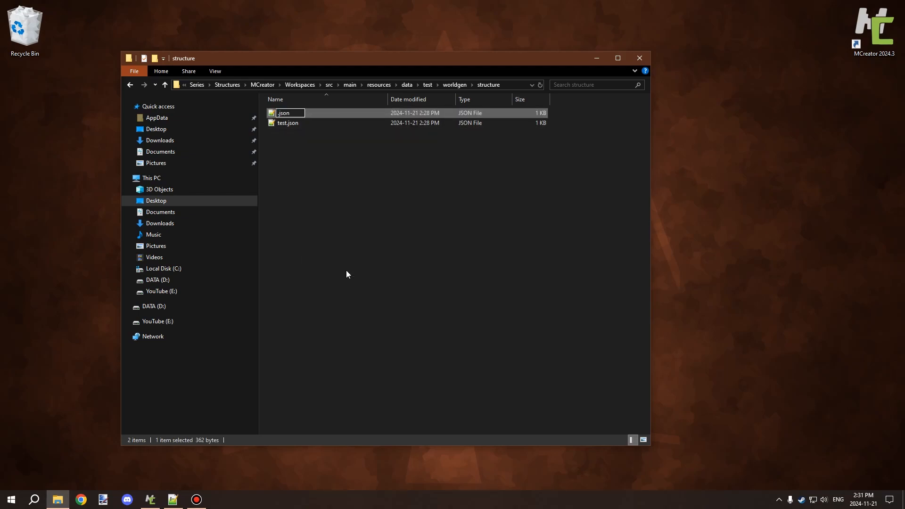
{"action": "type", "text": "test_2"}
{"action": "key", "text": "Return"}
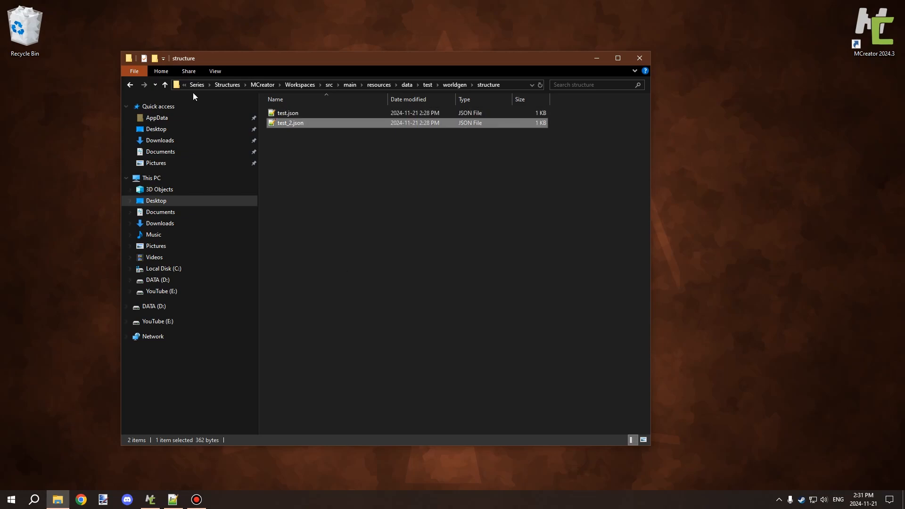
Rename the original test.json in the structure folder to test_1.json.
{"action": "right_click", "coordinate": [292, 114]}
{"action": "left_click", "coordinate": [350, 272]}
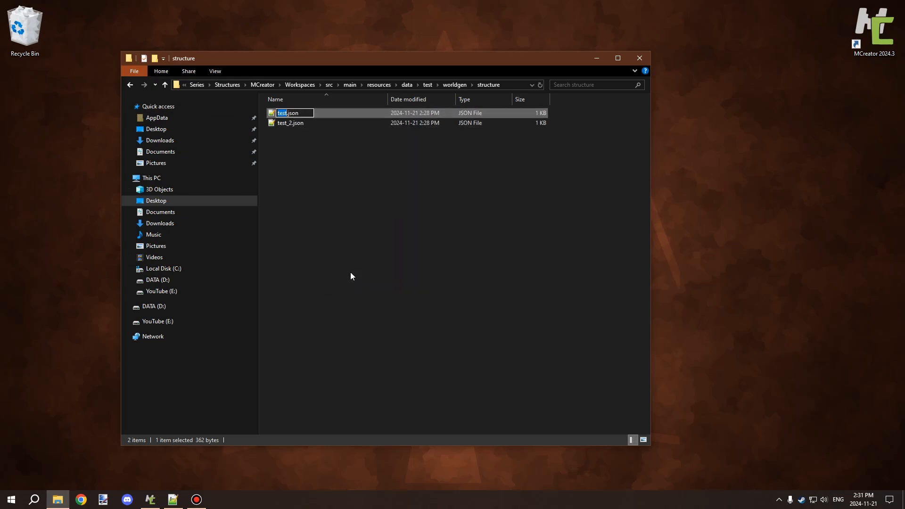
{"action": "key", "text": "Right"}
{"action": "type", "text": "_"}
{"action": "key", "text": "BackSpace"}
{"action": "type", "text": "_1"}
{"action": "key", "text": "Return"}
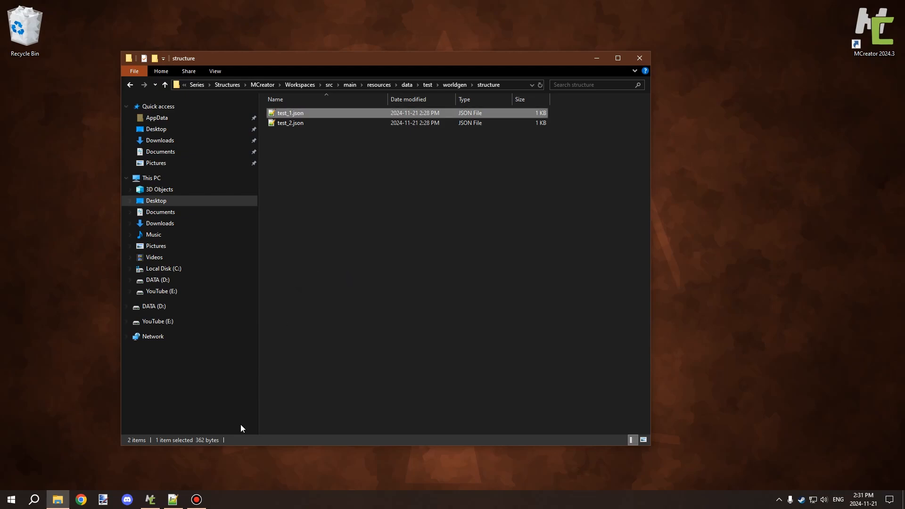
Switch to Notepad++ and duplicate the structure entry in the structure_set test.json, separating the two entries with a comma.
{"action": "left_click", "coordinate": [178, 499]}
{"action": "left_click", "coordinate": [203, 91]}
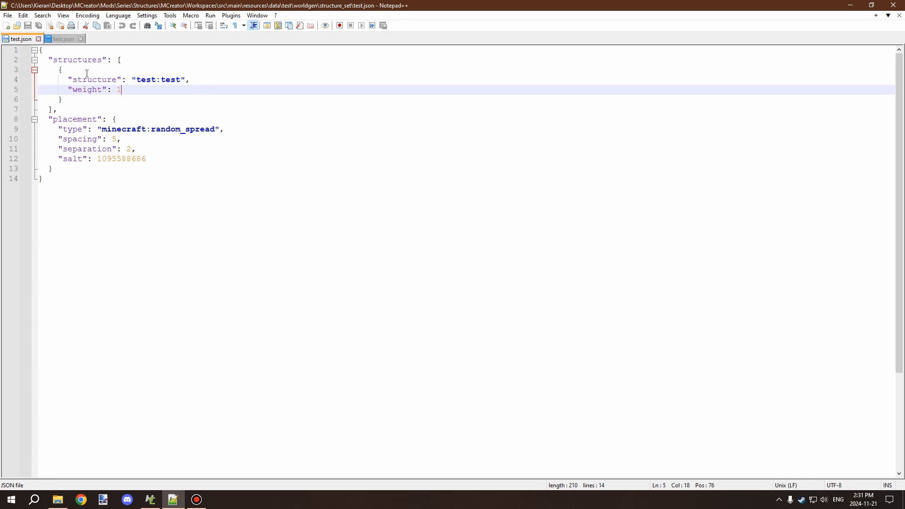
{"action": "left_click_drag", "start_coordinate": [78, 99], "coordinate": [58, 70]}
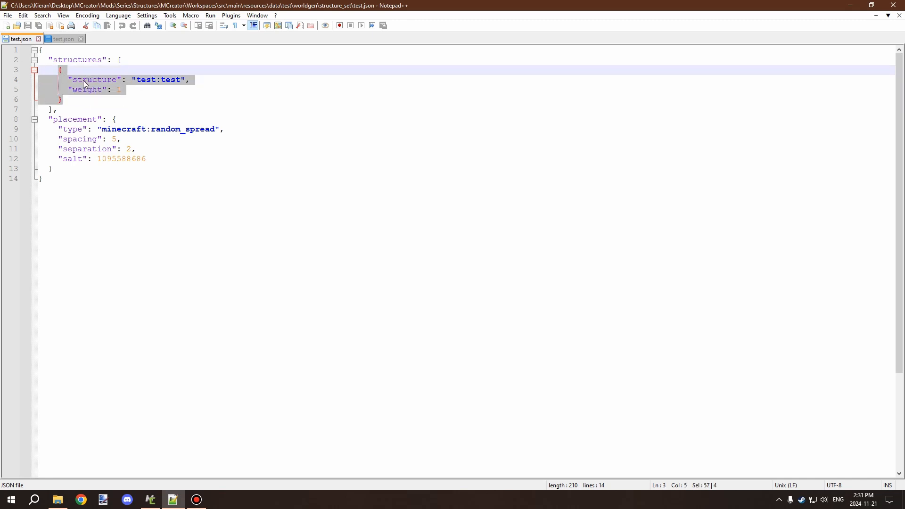
{"action": "left_click", "coordinate": [78, 98]}
{"action": "type", "text": ",."}
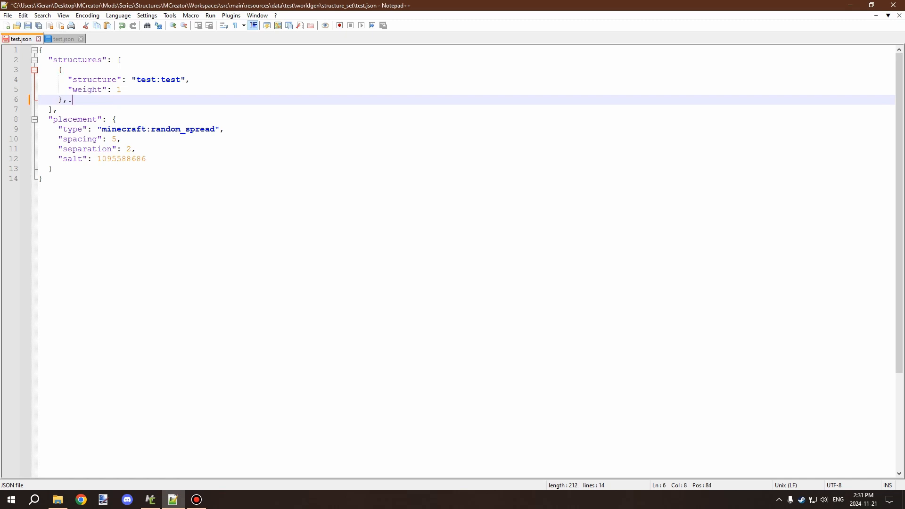
{"action": "key", "text": "Return"}
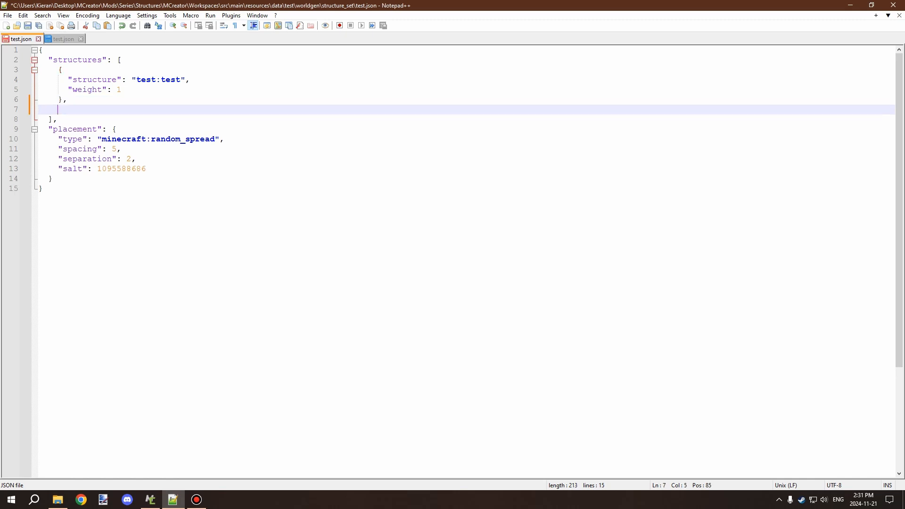
{"action": "key", "text": "ctrl+v"}
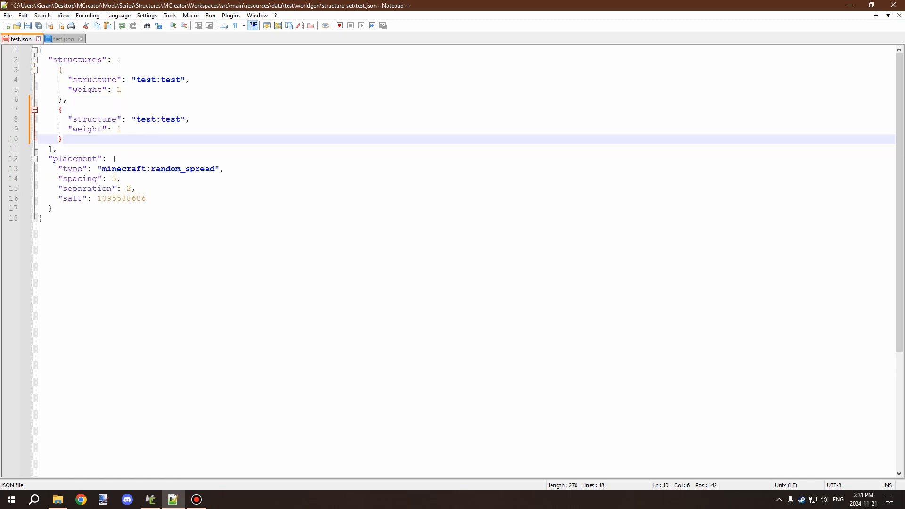
Change the first entry's structure reference to test:test_1 and the duplicated entry's reference to test:test_2.
{"action": "left_click", "coordinate": [158, 120]}
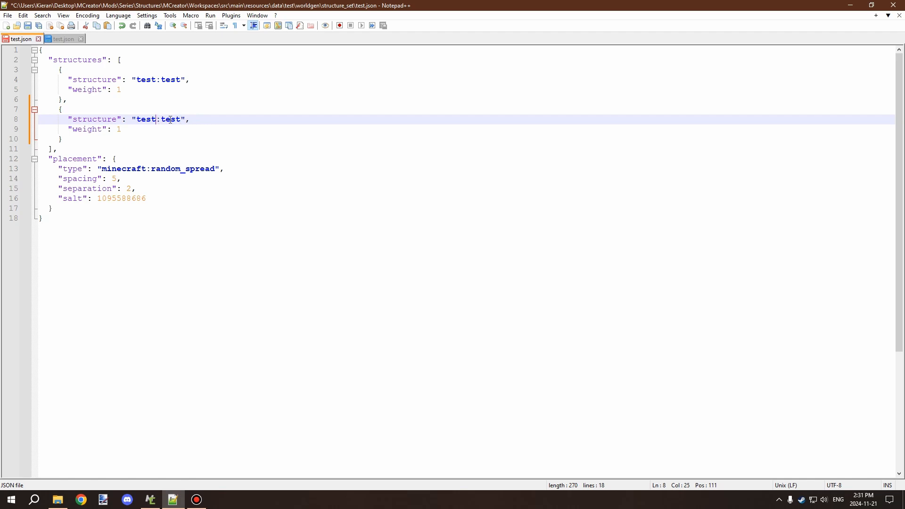
{"action": "left_click", "coordinate": [176, 119]}
{"action": "left_click", "coordinate": [180, 79]}
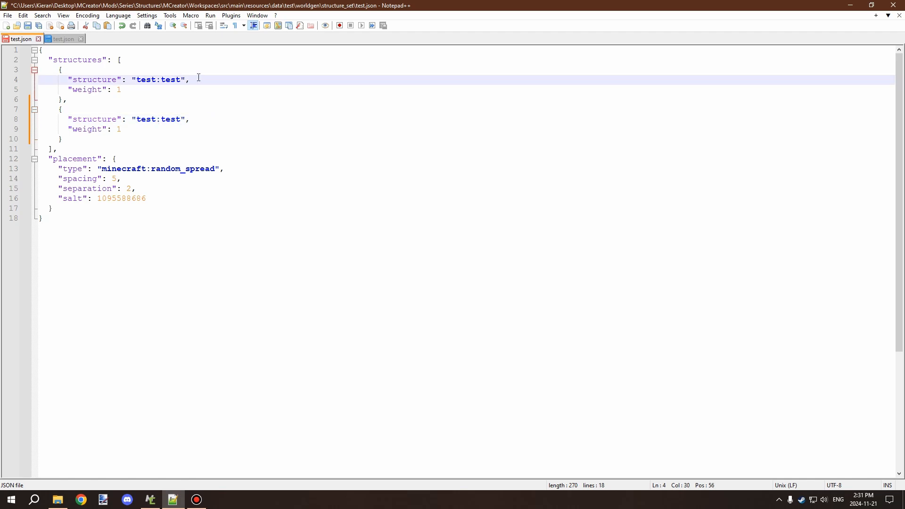
{"action": "type", "text": "_1"}
{"action": "left_click", "coordinate": [181, 119]}
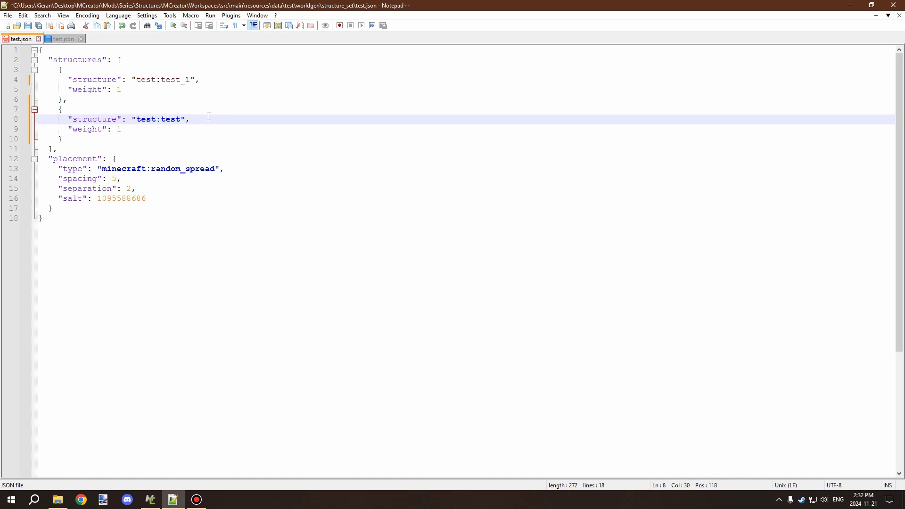
{"action": "type", "text": "_2"}
{"action": "left_click", "coordinate": [162, 130]}
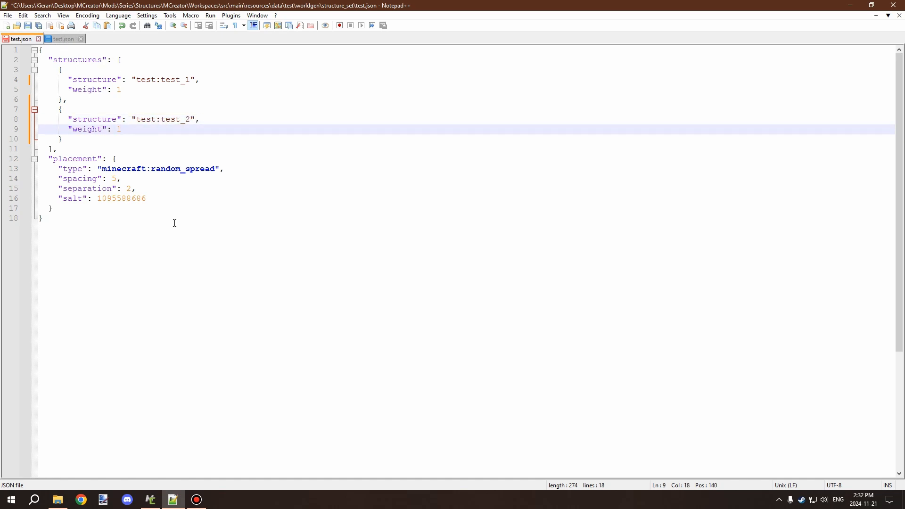
Close the outdated test.json from the structure folder and open test_1.json from File Explorer in Notepad++.
{"action": "left_click", "coordinate": [60, 39]}
{"action": "left_click", "coordinate": [528, 291]}
{"action": "left_click", "coordinate": [850, 5]}
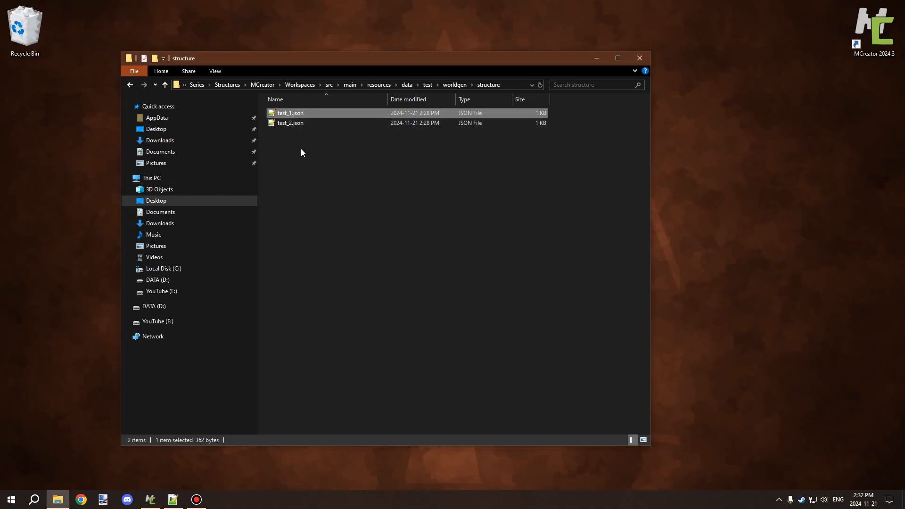
{"action": "left_click_drag", "start_coordinate": [301, 148], "coordinate": [272, 105]}
{"action": "left_click", "coordinate": [282, 114]}
{"action": "double_click", "coordinate": [287, 115]}
Save the structure_set test.json and check the comma and closing brackets around its two structure entries.
{"action": "left_click", "coordinate": [24, 38]}
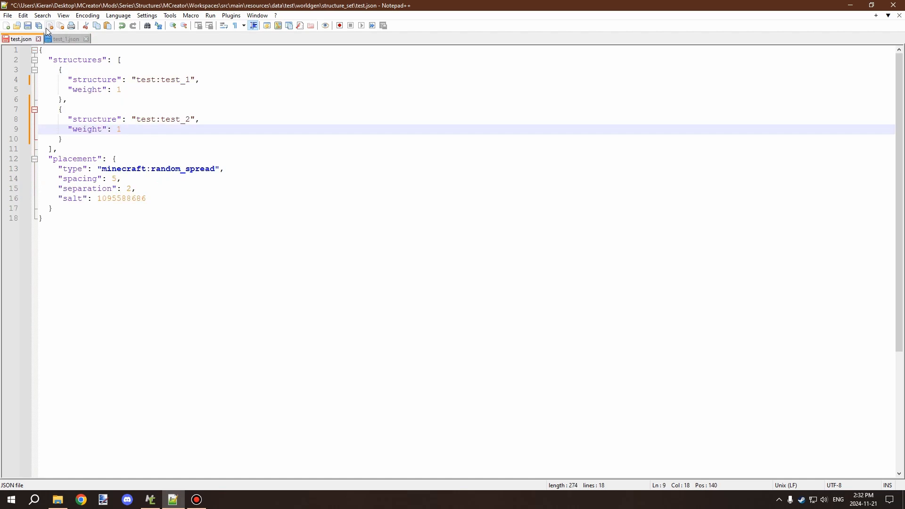
{"action": "left_click", "coordinate": [27, 26]}
{"action": "left_click", "coordinate": [80, 139]}
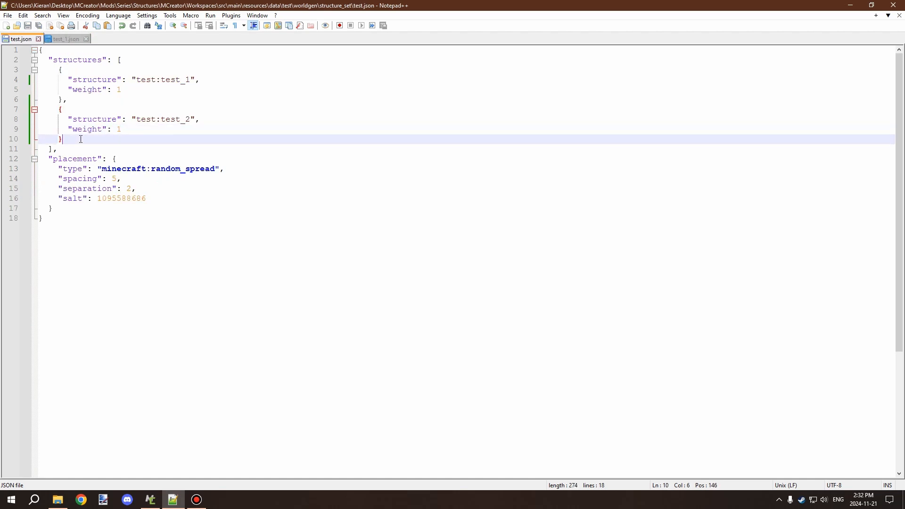
{"action": "left_click", "coordinate": [65, 129]}
{"action": "left_click", "coordinate": [69, 141]}
{"action": "left_click", "coordinate": [69, 100]}
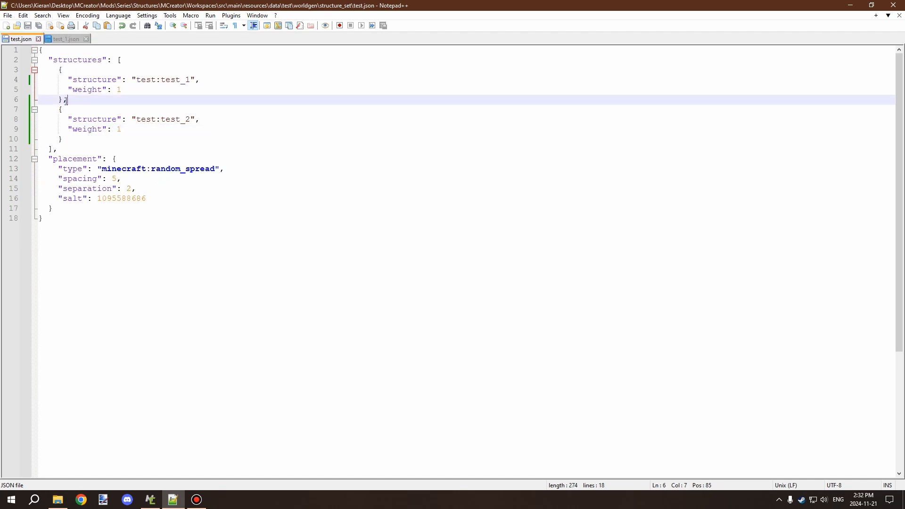
{"action": "left_click_drag", "start_coordinate": [63, 101], "coordinate": [69, 101]}
{"action": "left_click", "coordinate": [71, 99]}
Examine the start_pool reference and the biomes value in test_1.json.
{"action": "left_click", "coordinate": [66, 39]}
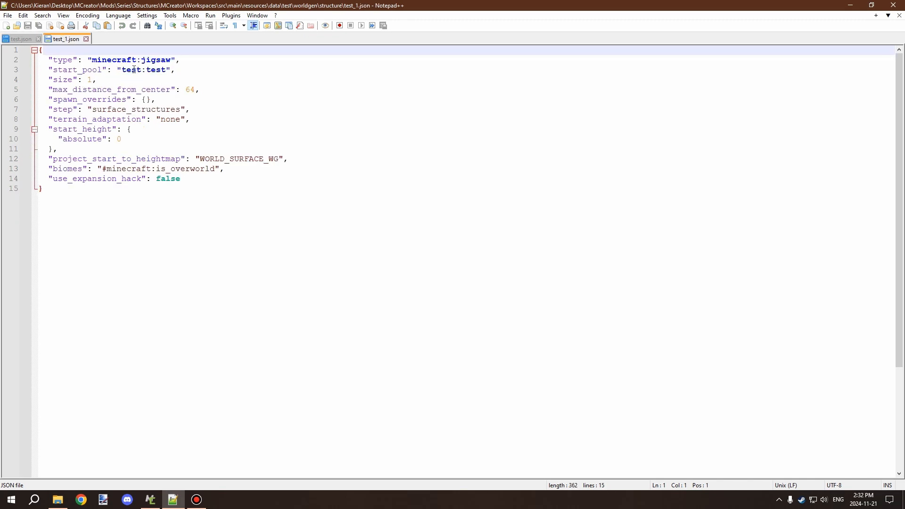
{"action": "left_click_drag", "start_coordinate": [124, 69], "coordinate": [139, 69]}
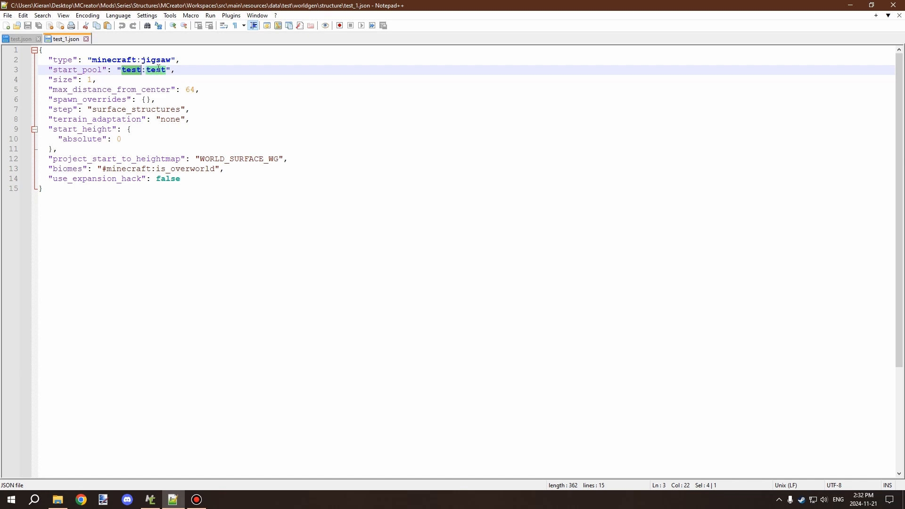
{"action": "double_click", "coordinate": [158, 70]}
{"action": "left_click", "coordinate": [189, 66]}
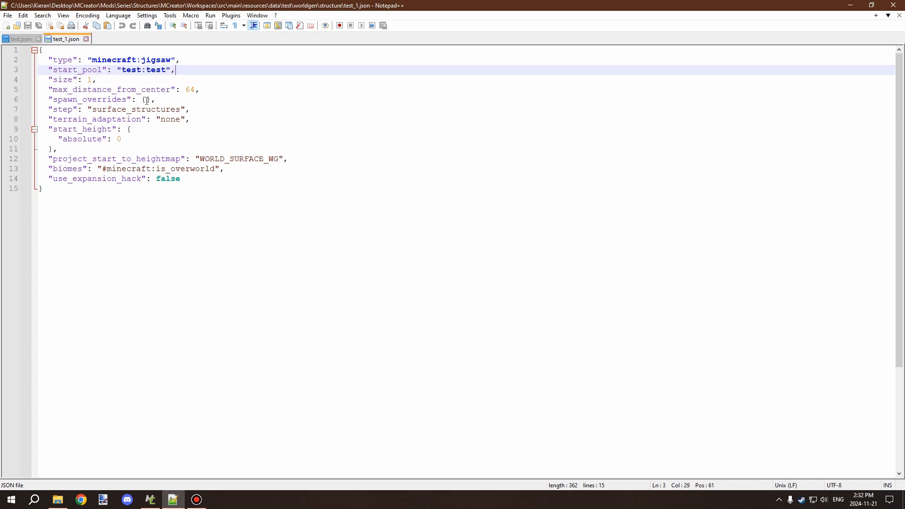
{"action": "left_click", "coordinate": [160, 168]}
{"action": "double_click", "coordinate": [145, 168]}
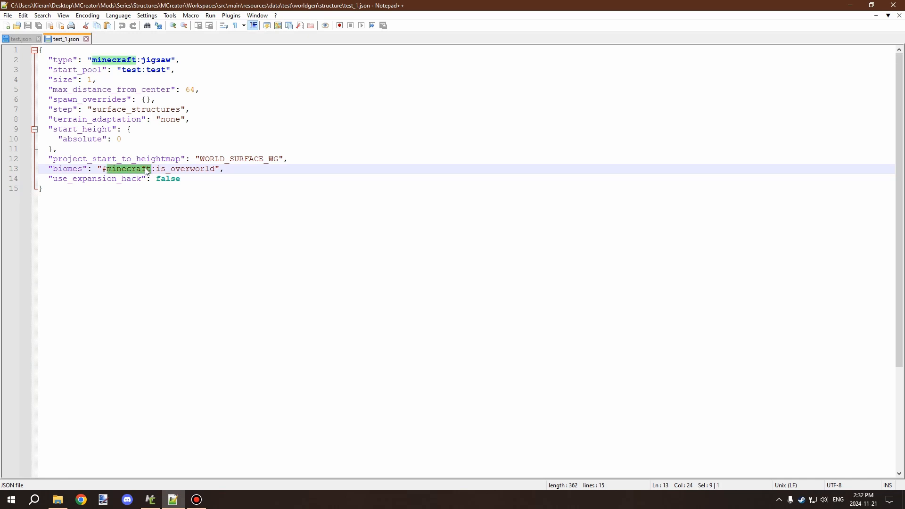
{"action": "left_click", "coordinate": [146, 169]}
{"action": "left_click_drag", "start_coordinate": [214, 168], "coordinate": [101, 171]}
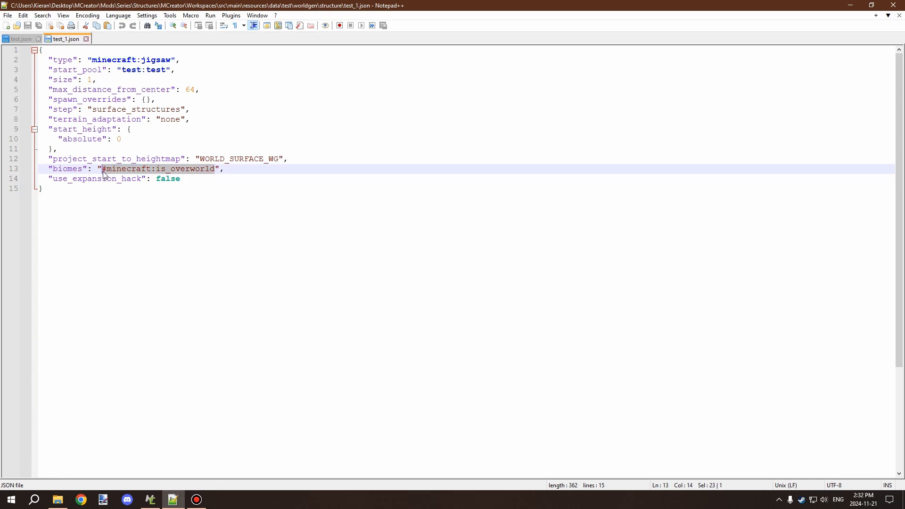
{"action": "left_click", "coordinate": [220, 169]}
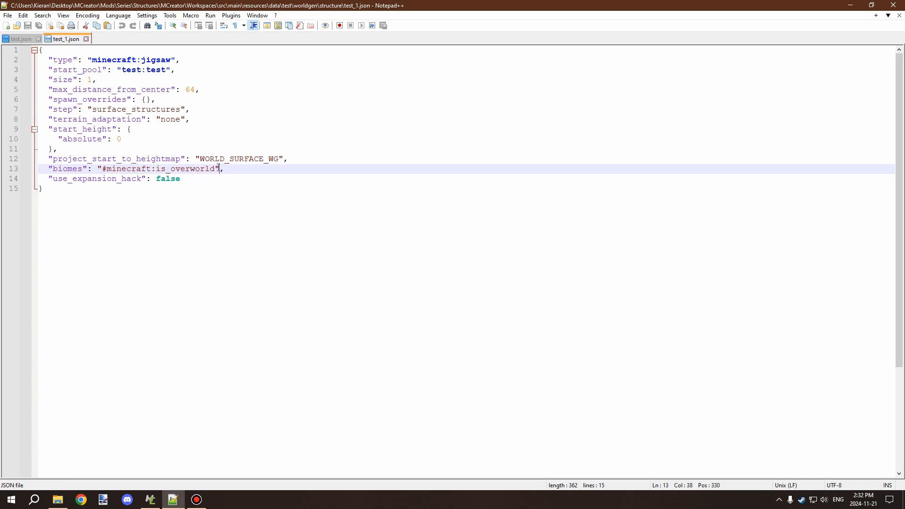
Switch to MCreator and view the biome tags among the workspace's element tags.
{"action": "left_click", "coordinate": [151, 499]}
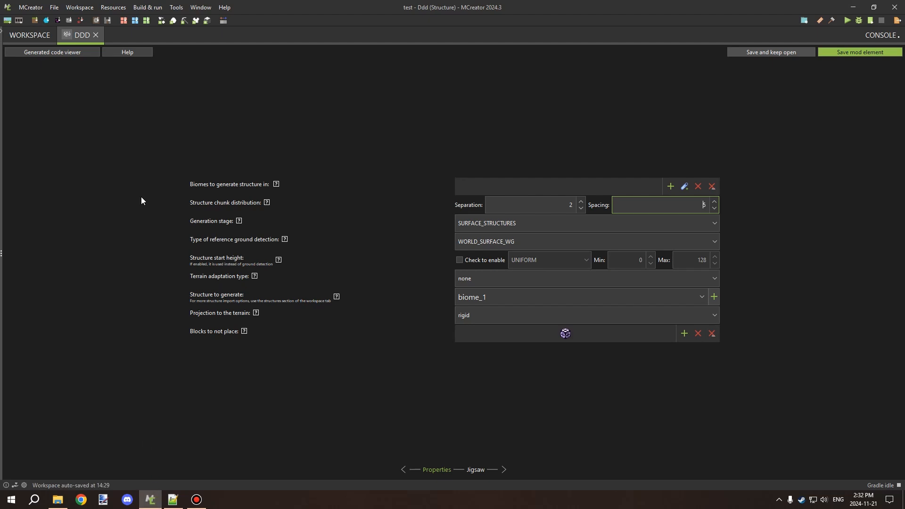
{"action": "left_click", "coordinate": [42, 43]}
{"action": "left_click", "coordinate": [15, 177]}
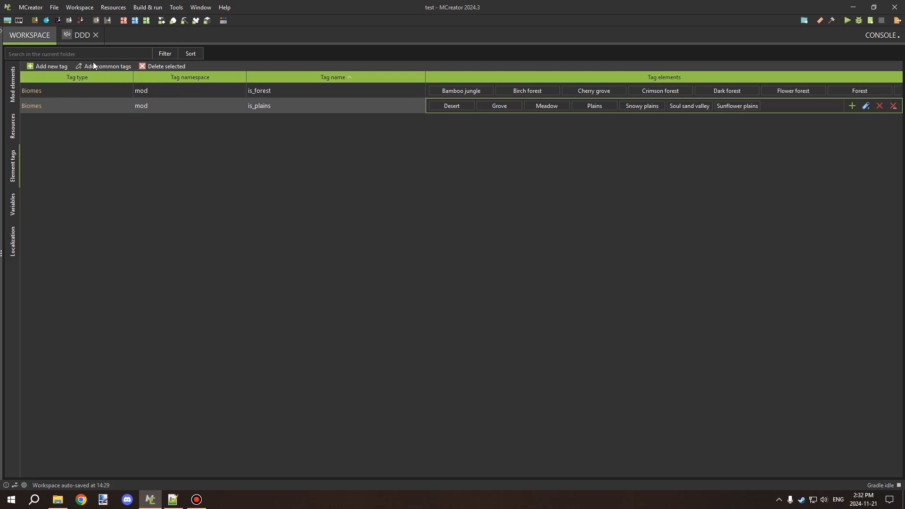
{"action": "left_click", "coordinate": [53, 67]}
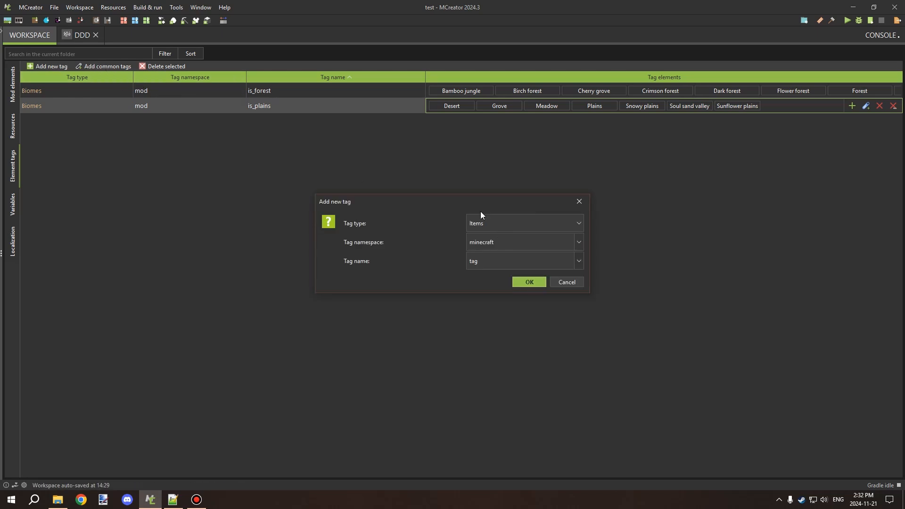
{"action": "left_click", "coordinate": [565, 229]}
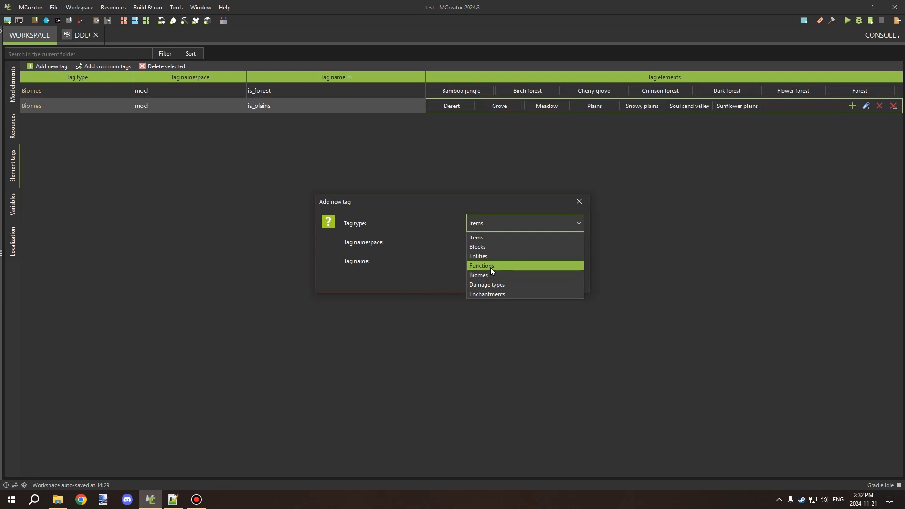
{"action": "left_click", "coordinate": [491, 267]}
{"action": "left_click", "coordinate": [579, 243]}
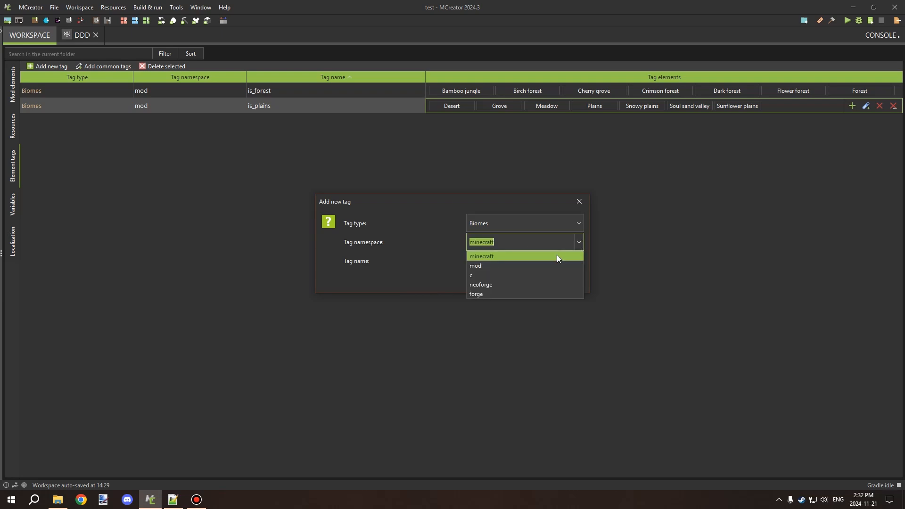
{"action": "left_click", "coordinate": [523, 268]}
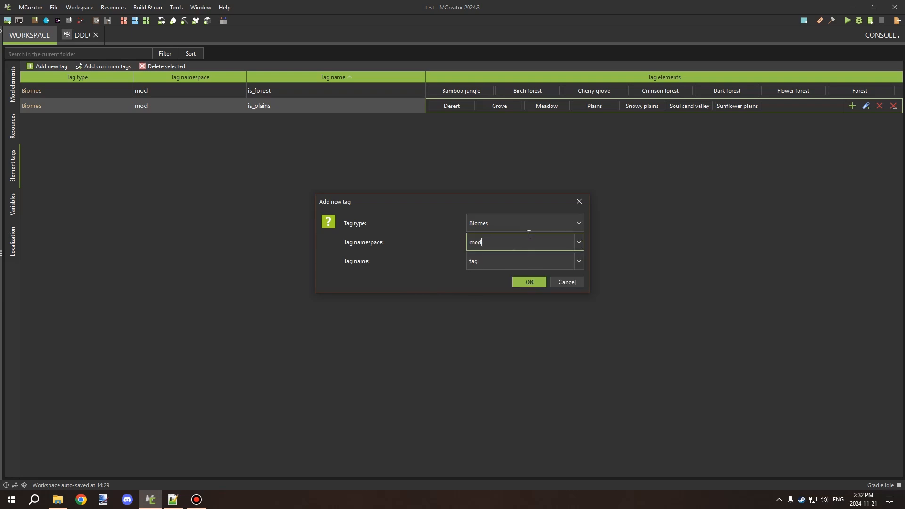
{"action": "left_click", "coordinate": [567, 261]}
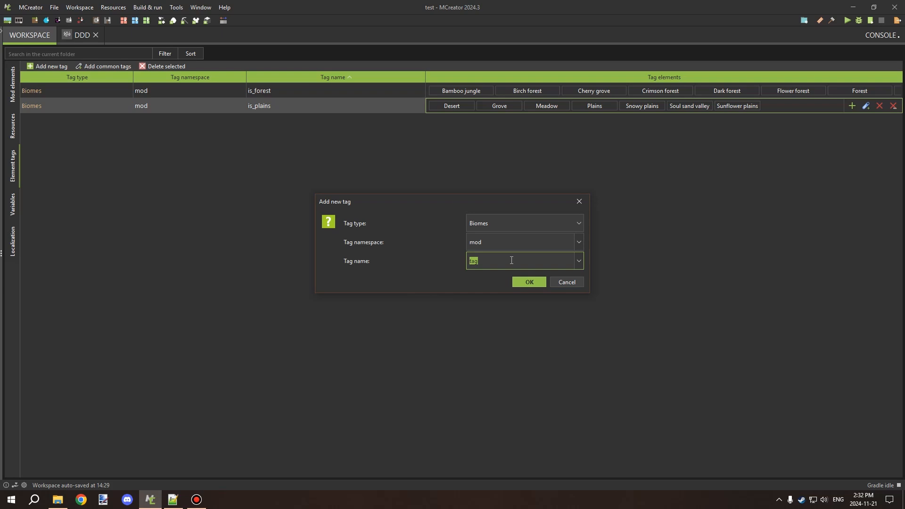
{"action": "left_click", "coordinate": [562, 282]}
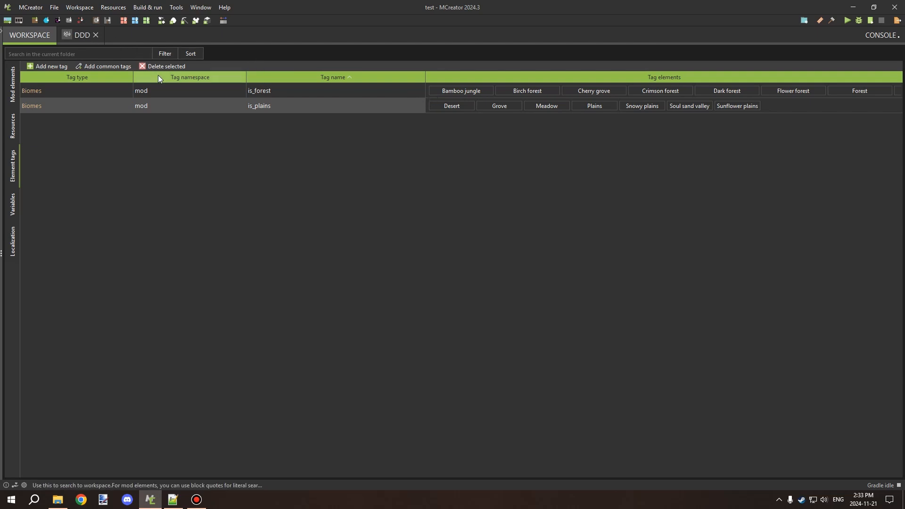
Return to test_1.json in Notepad++ and replace the minecraft namespace in the biomes value with test.
{"action": "left_click", "coordinate": [178, 499]}
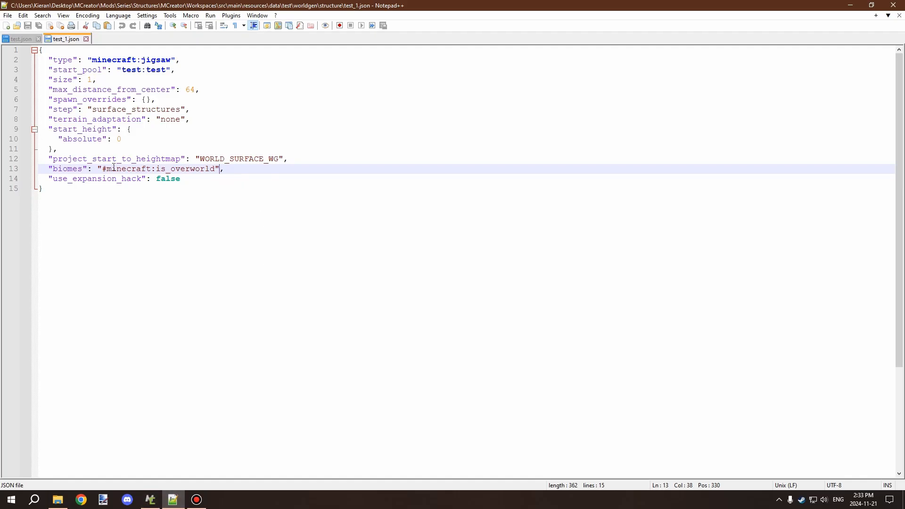
{"action": "double_click", "coordinate": [124, 168]}
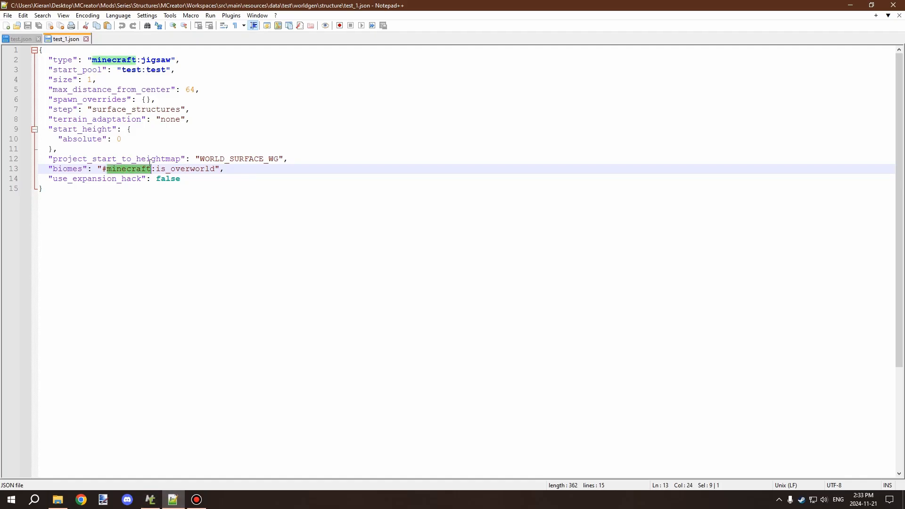
{"action": "type", "text": "te"}
{"action": "key", "text": "BackSpace"}
{"action": "key", "text": "BackSpace"}
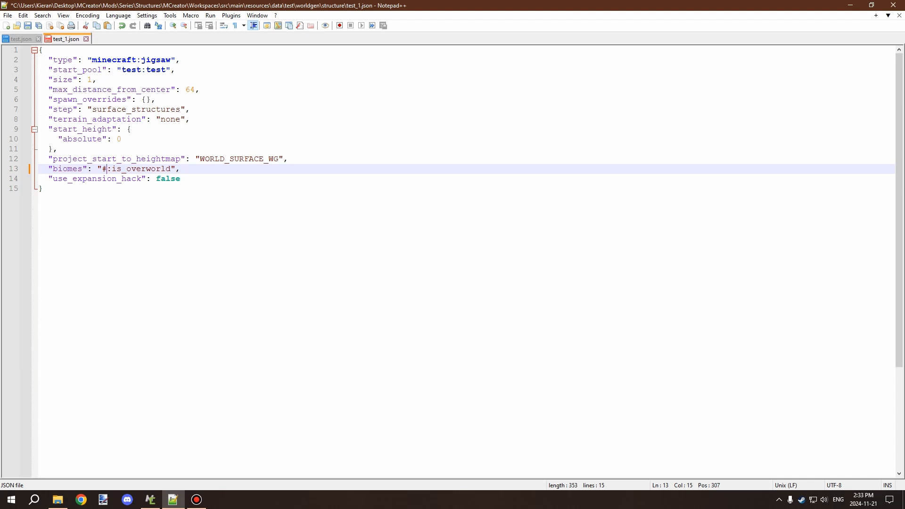
{"action": "type", "text": "test"}
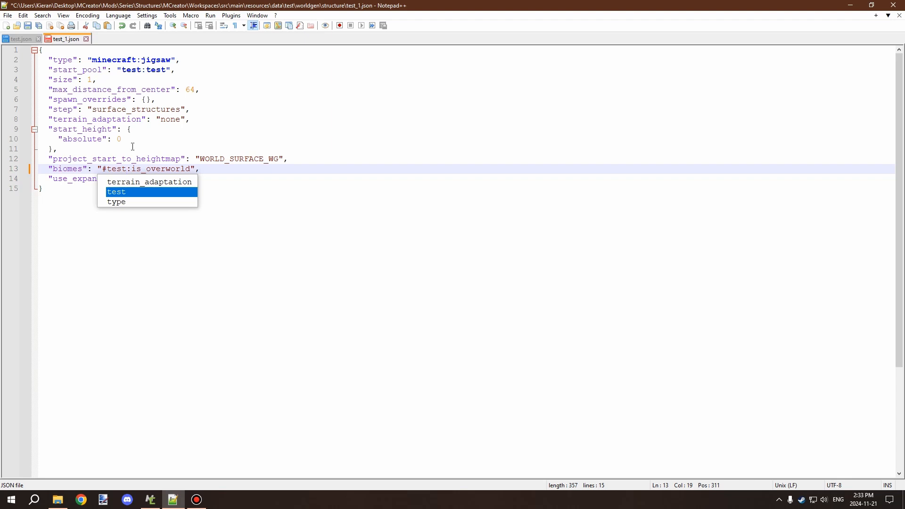
Change the tag name in test_1.json's biomes value to is_forest.
{"action": "left_click_drag", "start_coordinate": [132, 168], "coordinate": [191, 169]}
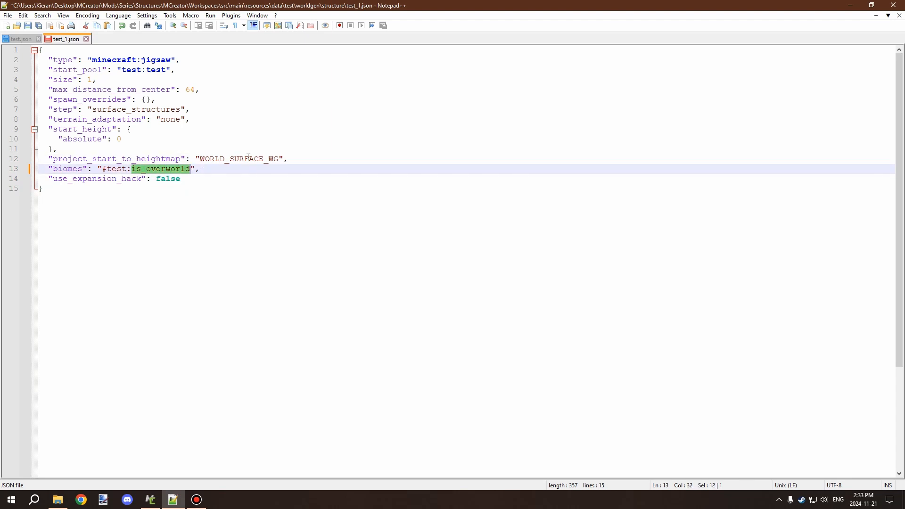
{"action": "key", "text": "Right"}
{"action": "key", "text": "BackSpace"}
{"action": "key", "text": "BackSpace"}
{"action": "key", "text": "BackSpace"}
{"action": "key", "text": "BackSpace"}
{"action": "key", "text": "BackSpace"}
{"action": "key", "text": "BackSpace"}
{"action": "key", "text": "BackSpace"}
{"action": "key", "text": "BackSpace"}
{"action": "key", "text": "BackSpace"}
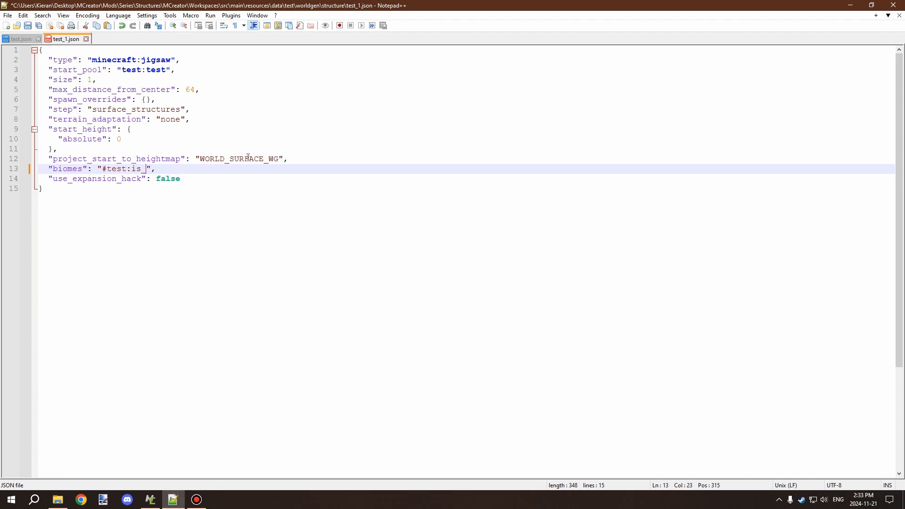
{"action": "type", "text": "forest"}
Open test_2.json from the structure folder in Notepad++ and replace the minecraft namespace in its biomes value with test.
{"action": "left_click", "coordinate": [859, 4]}
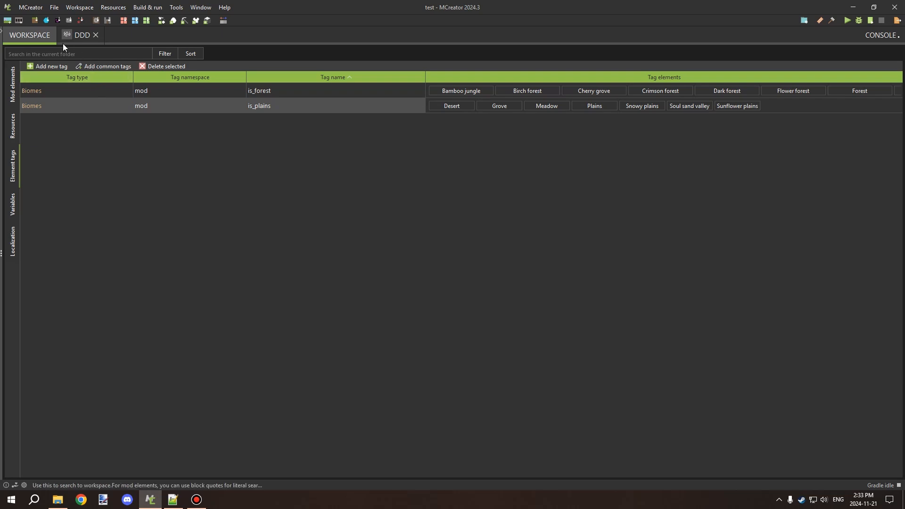
{"action": "left_click", "coordinate": [64, 501]}
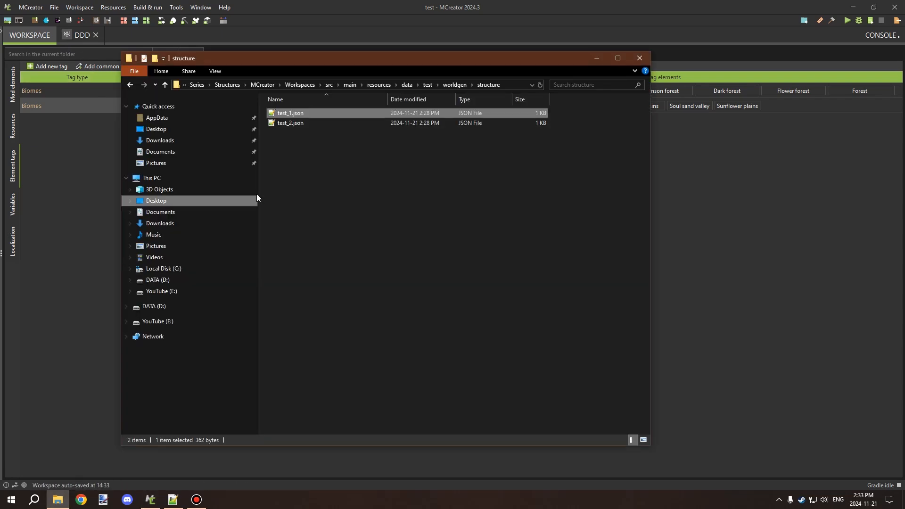
{"action": "double_click", "coordinate": [300, 123]}
{"action": "double_click", "coordinate": [151, 169]}
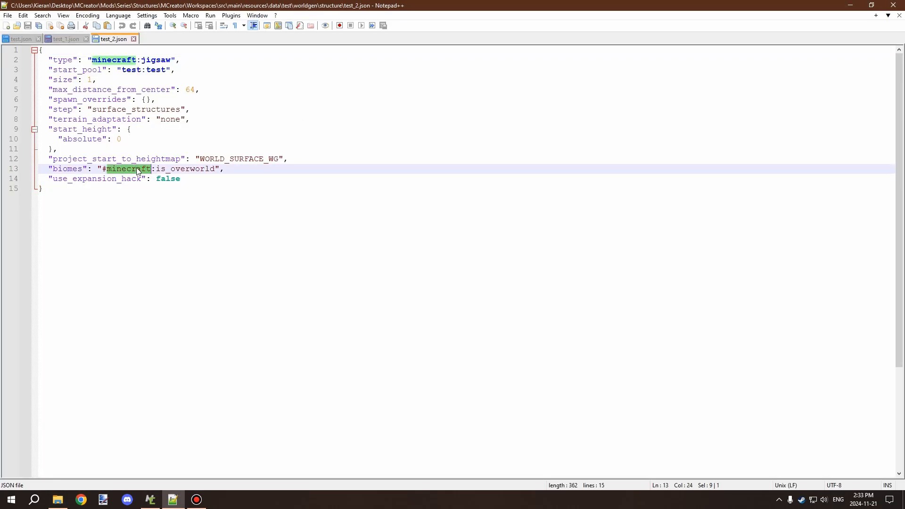
{"action": "type", "text": "test"}
{"action": "key", "text": "Right"}
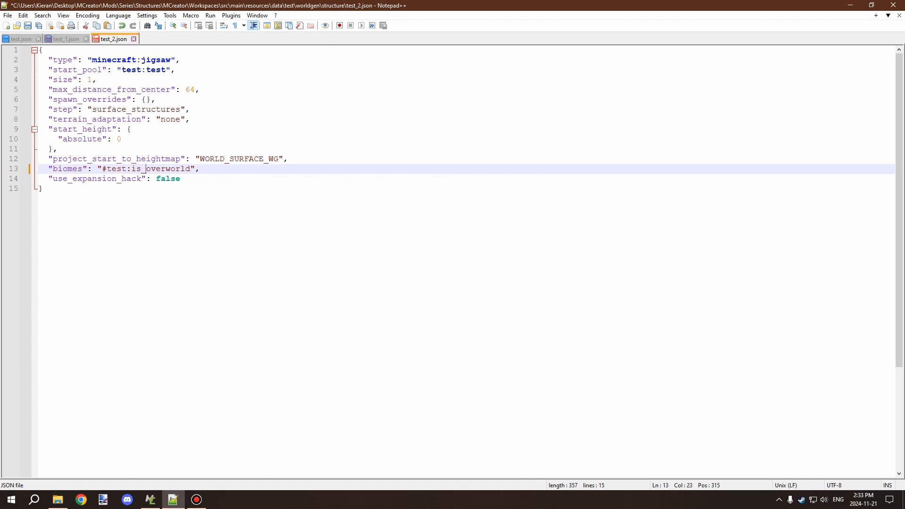
Change the tag name in test_2.json's biomes value to is_plains.
{"action": "key", "text": "Delete"}
{"action": "key", "text": "Delete"}
{"action": "key", "text": "Delete"}
{"action": "key", "text": "Delete"}
{"action": "key", "text": "Delete"}
{"action": "key", "text": "Delete"}
{"action": "key", "text": "Delete"}
{"action": "key", "text": "Delete"}
{"action": "key", "text": "Delete"}
{"action": "type", "text": "plains"}
{"action": "key", "text": "BackSpace"}
{"action": "key", "text": "BackSpace"}
{"action": "key", "text": "BackSpace"}
{"action": "key", "text": "BackSpace"}
{"action": "key", "text": "BackSpace"}
{"action": "type", "text": "lains"}
{"action": "left_click", "coordinate": [187, 120]}
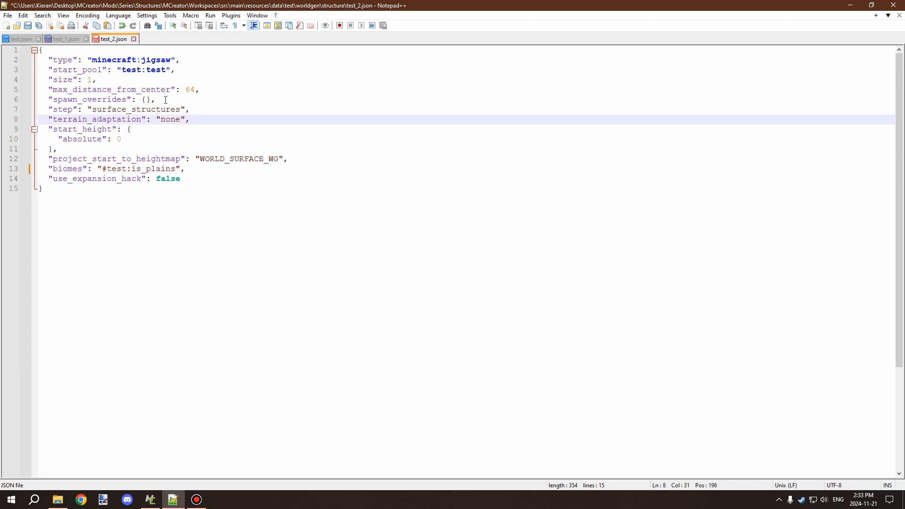
Set the start_pool value in the structure file test_2.json to test:test_2.
{"action": "left_click", "coordinate": [165, 70]}
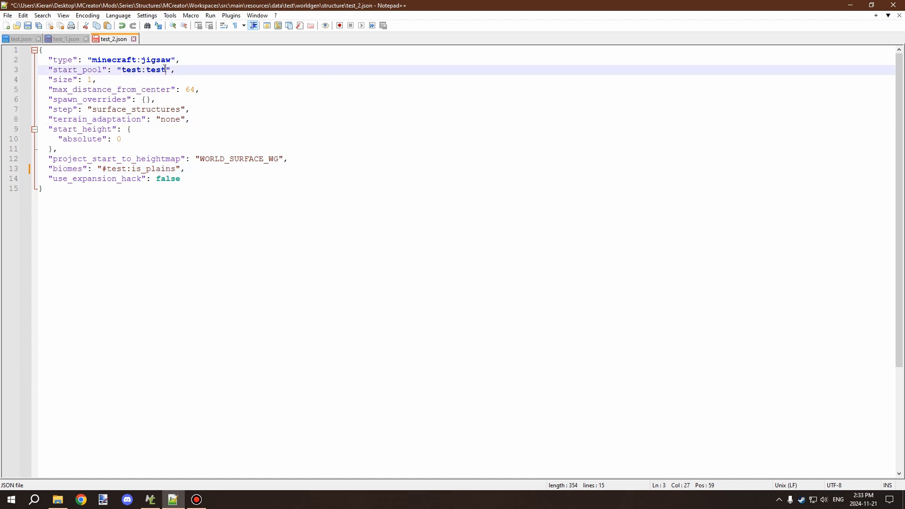
{"action": "type", "text": "_1"}
{"action": "key", "text": "BackSpace"}
{"action": "type", "text": "2"}
Set the start_pool value in the structure file test_1.json to test:test_1.
{"action": "left_click", "coordinate": [66, 41]}
{"action": "left_click", "coordinate": [168, 71]}
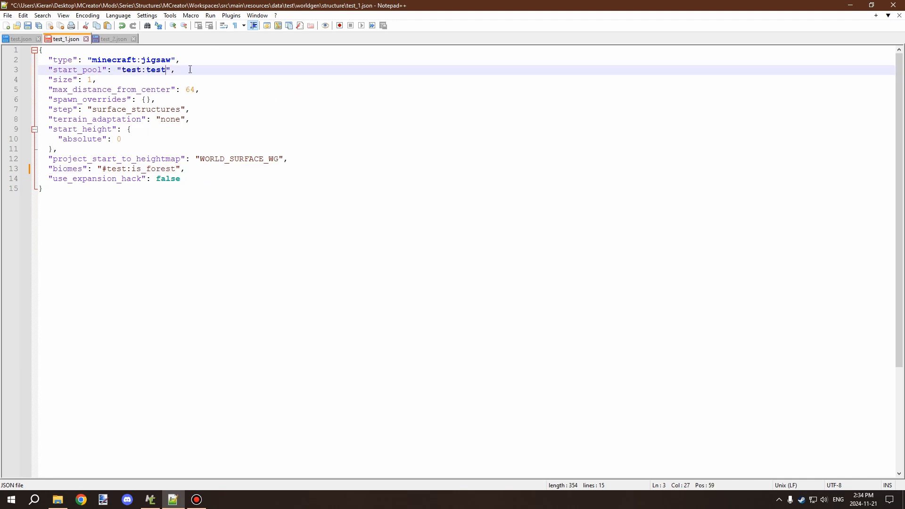
{"action": "type", "text": "_2"}
{"action": "left_click", "coordinate": [182, 69]}
Review the biomes values in the structure files test_2.json and test_1.json, and save all open files.
{"action": "left_click", "coordinate": [112, 39]}
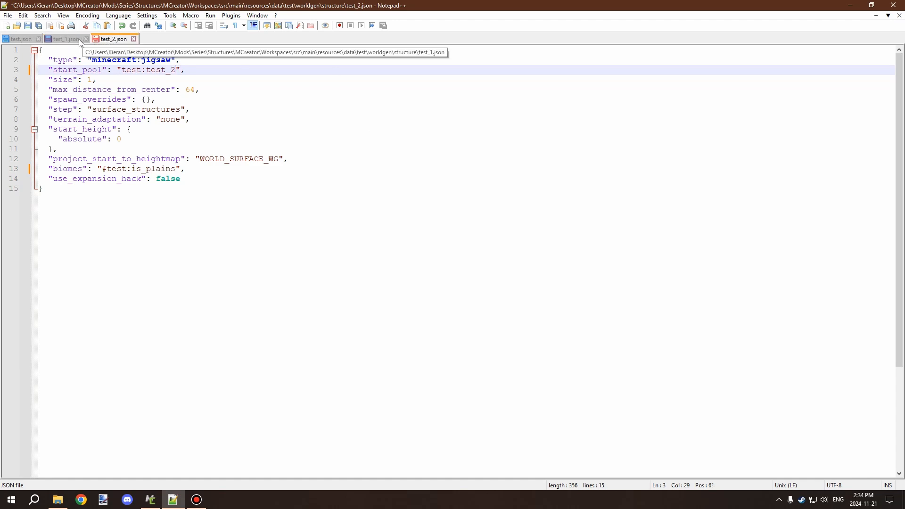
{"action": "left_click_drag", "start_coordinate": [181, 178], "coordinate": [40, 49]}
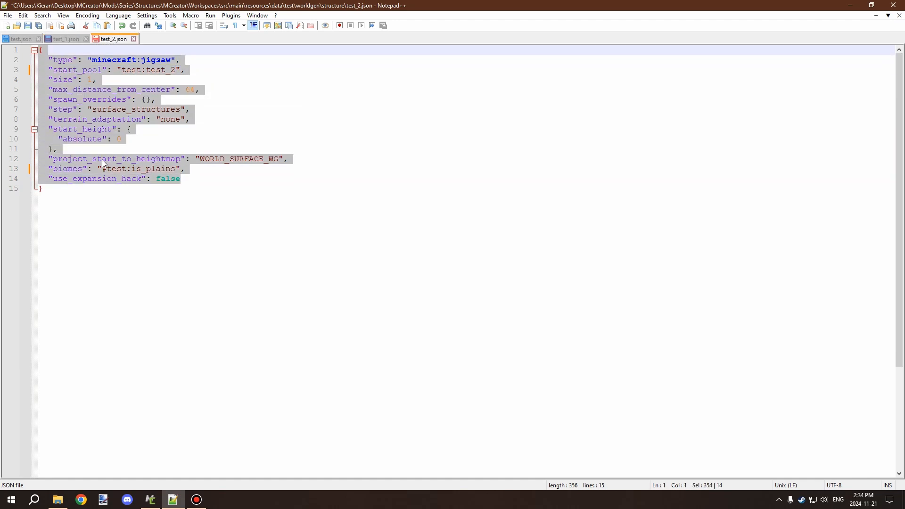
{"action": "double_click", "coordinate": [153, 169]}
{"action": "left_click", "coordinate": [66, 39]}
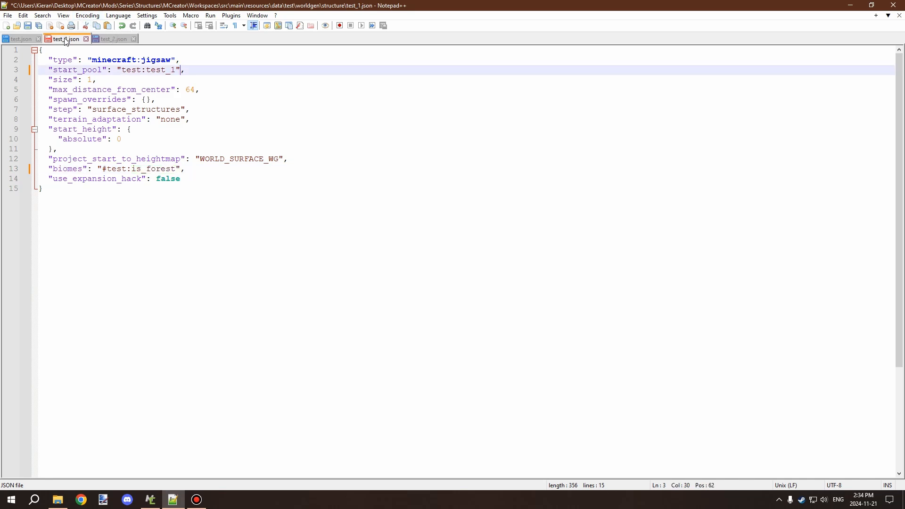
{"action": "double_click", "coordinate": [153, 169]}
{"action": "left_click", "coordinate": [193, 169]}
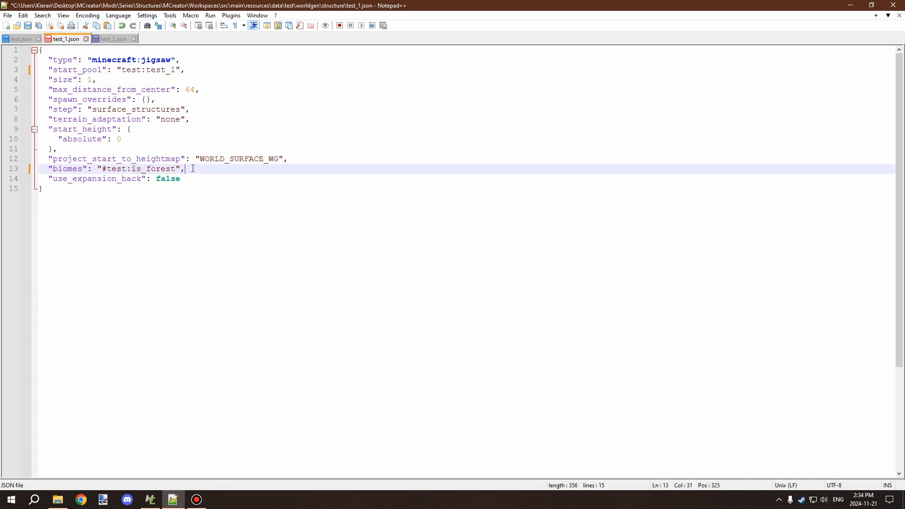
{"action": "left_click", "coordinate": [38, 26]}
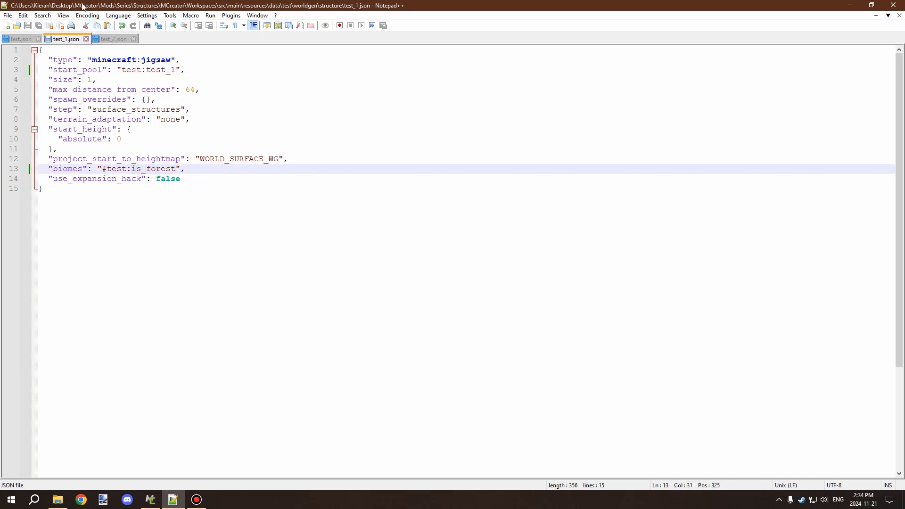
Go to the worldgen template_pool folder in File Explorer and duplicate test.json there.
{"action": "left_click", "coordinate": [850, 7]}
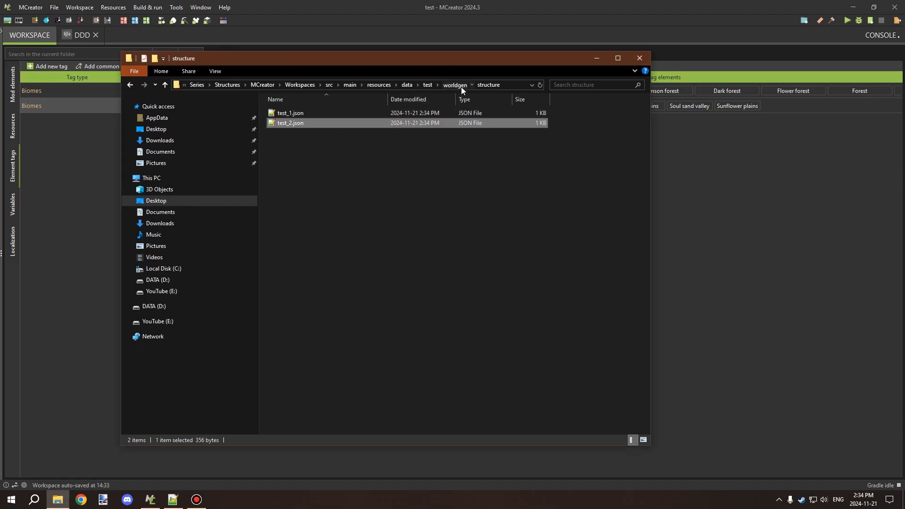
{"action": "left_click", "coordinate": [455, 85]}
{"action": "double_click", "coordinate": [302, 132]}
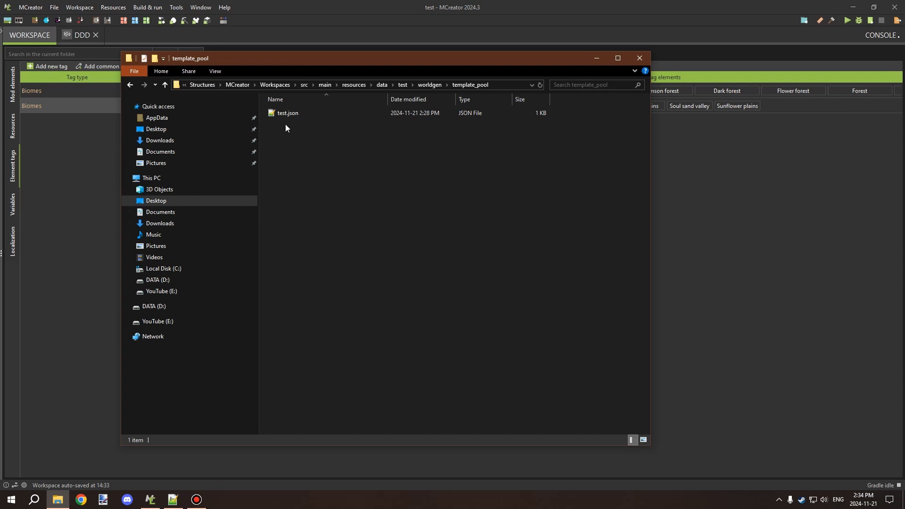
{"action": "right_click", "coordinate": [291, 113]}
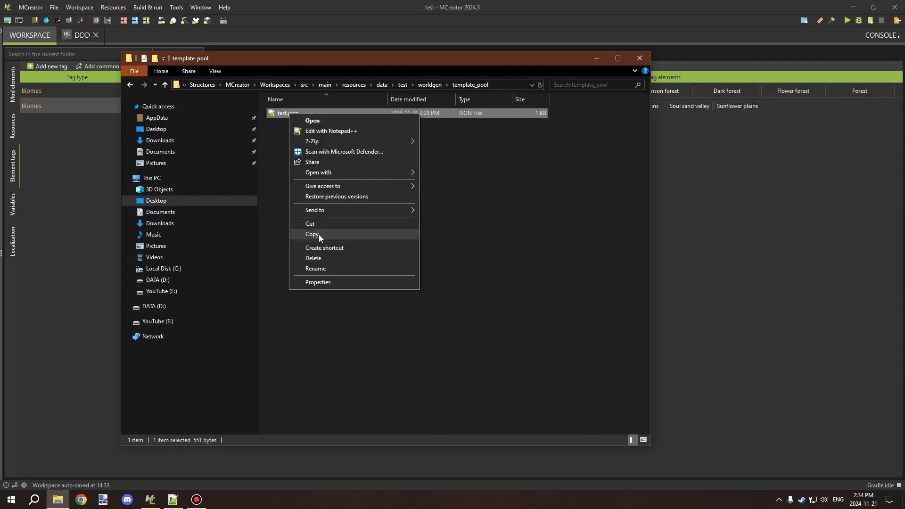
{"action": "left_click", "coordinate": [318, 234]}
{"action": "right_click", "coordinate": [301, 145]}
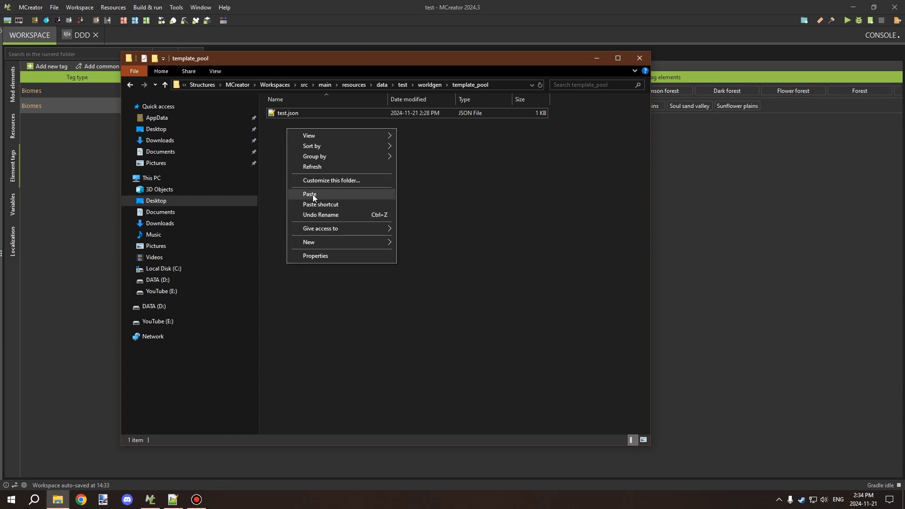
{"action": "left_click", "coordinate": [330, 211]}
Rename the copied template pool file as test_1.json.
{"action": "right_click", "coordinate": [302, 113]}
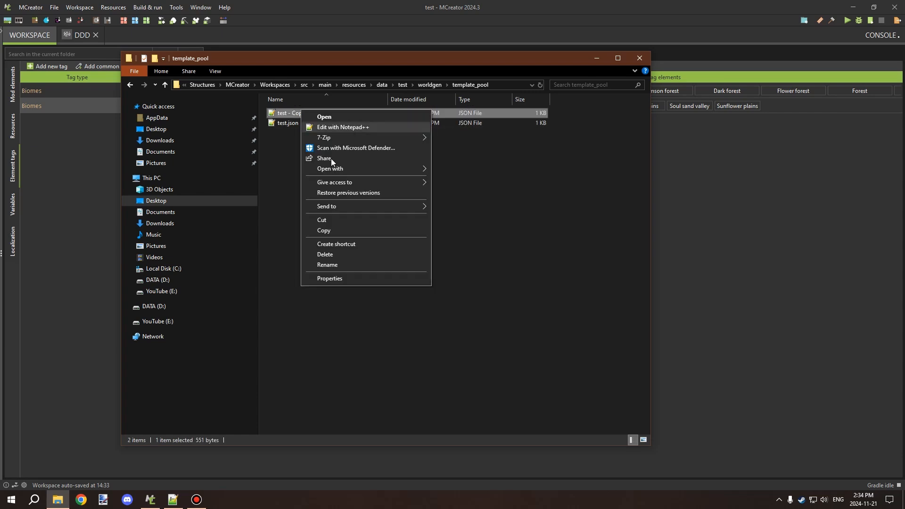
{"action": "left_click", "coordinate": [334, 266]}
{"action": "type", "text": "t"}
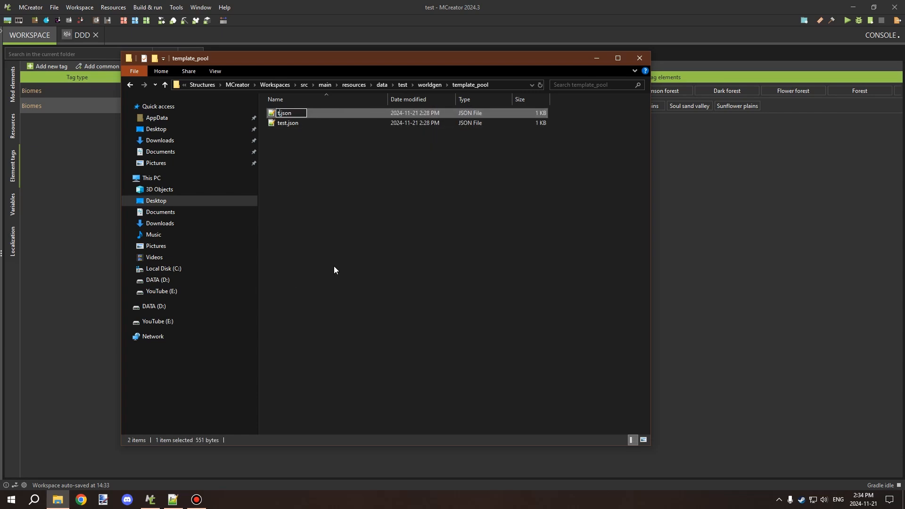
{"action": "type", "text": "t"}
{"action": "type", "text": "st_1"}
{"action": "key", "text": "Return"}
Rename the original template pool file test.json as test_2.json.
{"action": "right_click", "coordinate": [287, 112]}
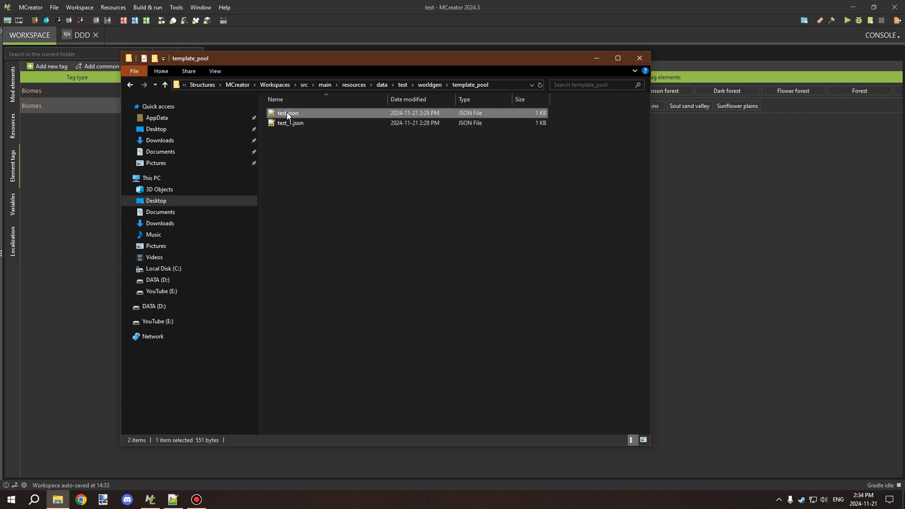
{"action": "left_click", "coordinate": [326, 267]}
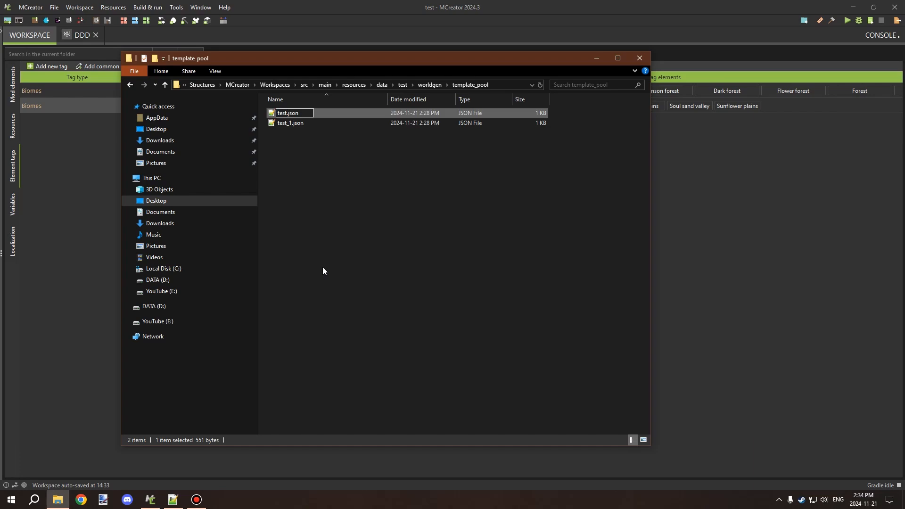
{"action": "type", "text": "_2"}
{"action": "key", "text": "Return"}
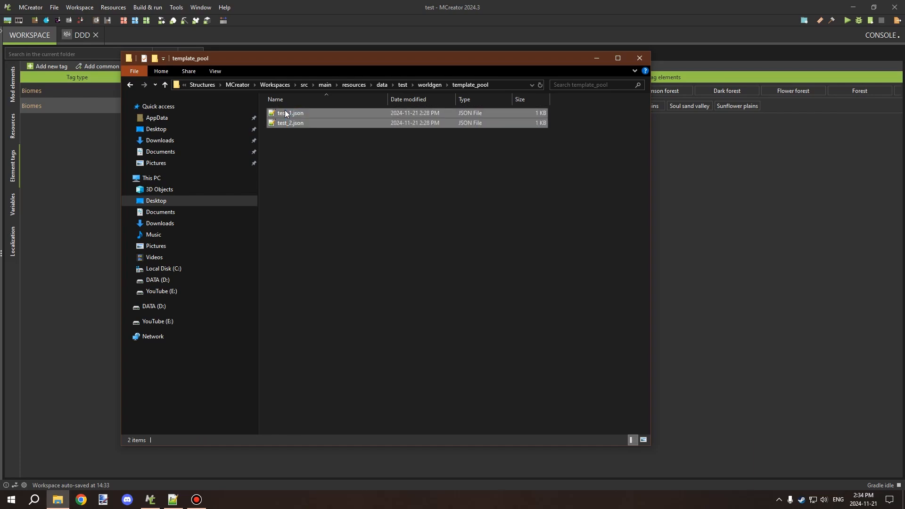
Open both template pool files in Notepad++ and compare them with the two structure files.
{"action": "right_click", "coordinate": [298, 113]}
{"action": "left_click", "coordinate": [337, 131]}
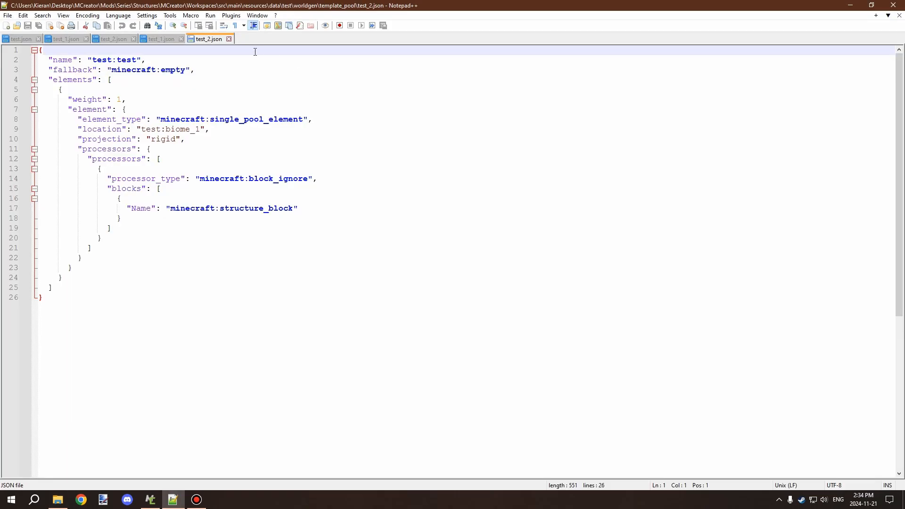
{"action": "left_click", "coordinate": [161, 40]}
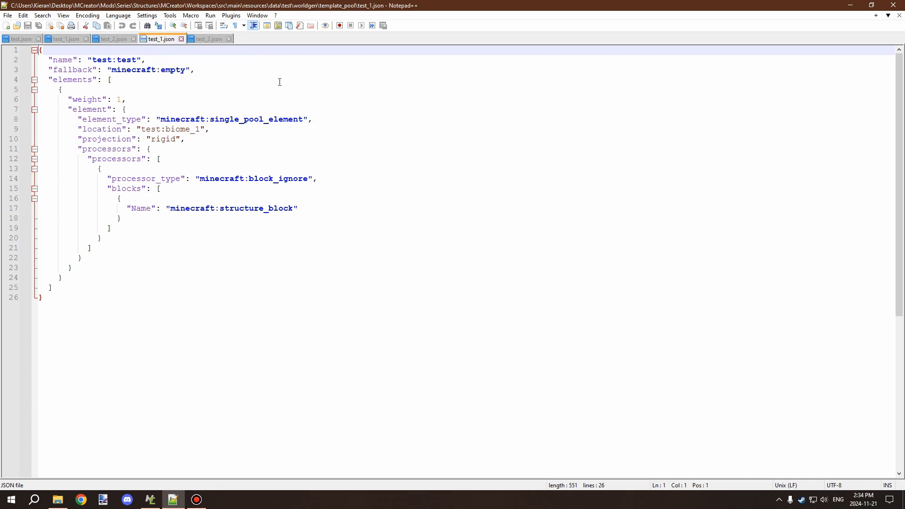
{"action": "left_click", "coordinate": [115, 39]}
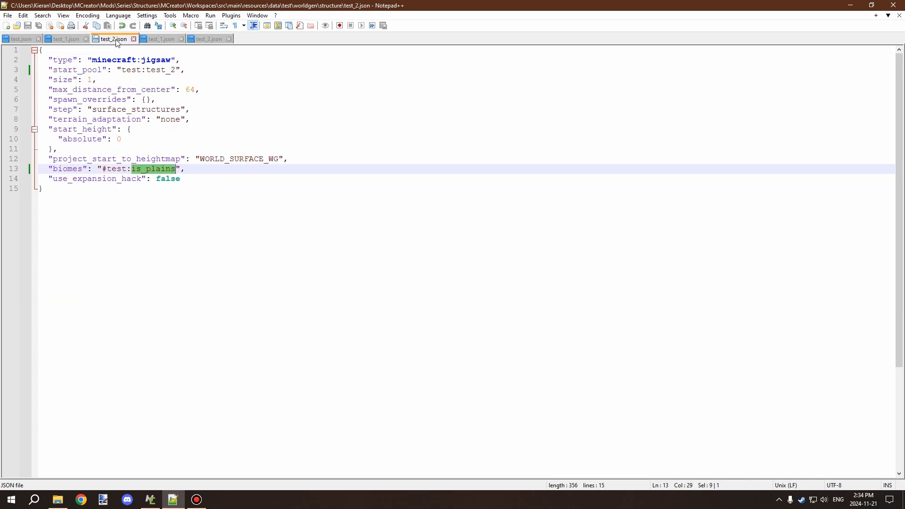
{"action": "left_click", "coordinate": [67, 39]}
{"action": "left_click", "coordinate": [162, 39]}
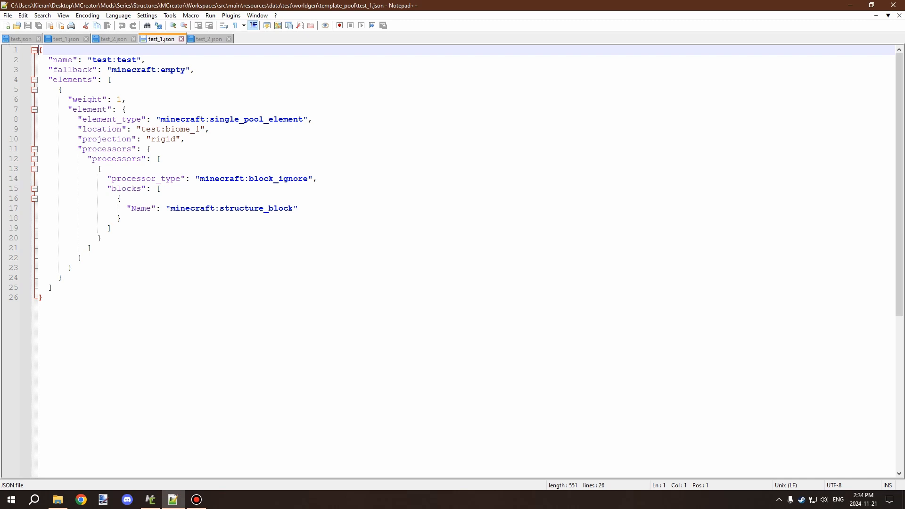
Set the name value in the template pool file test_1.json to test:test_1.
{"action": "left_click", "coordinate": [111, 60]}
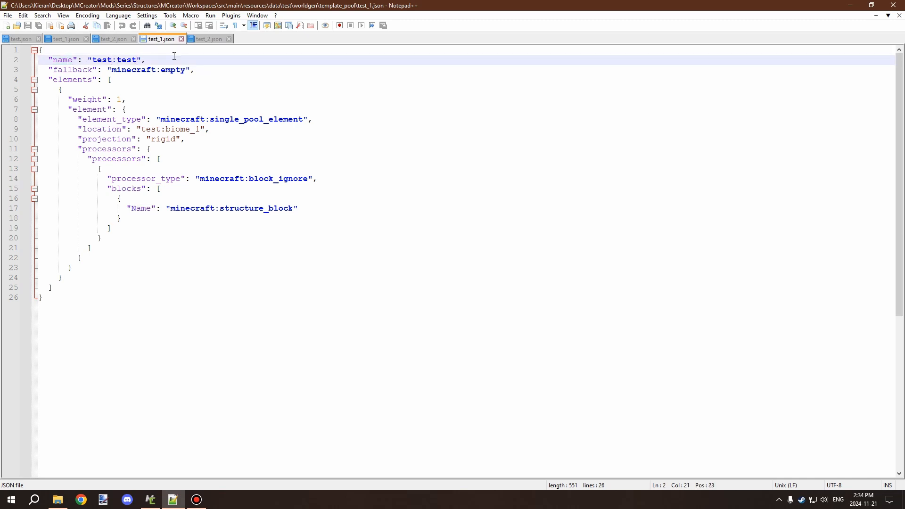
{"action": "type", "text": "_1"}
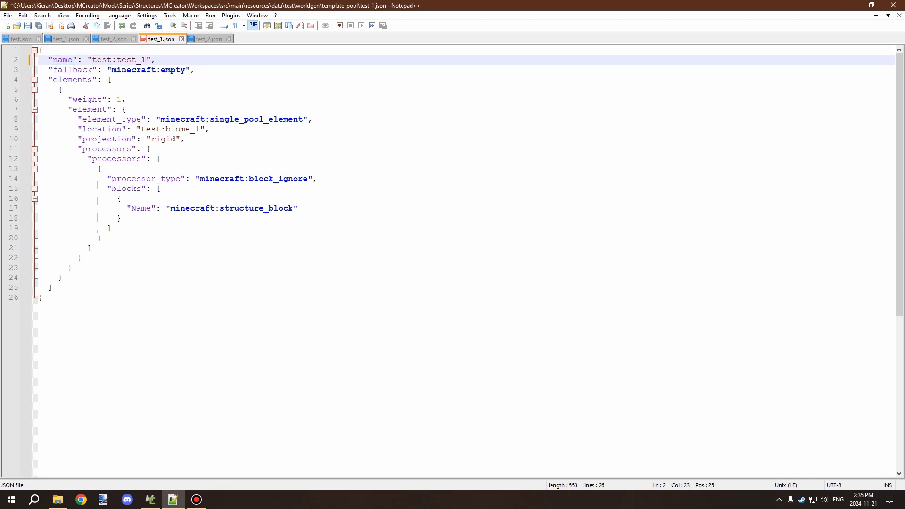
{"action": "key", "text": "ctrl+s"}
Set the name value in the template pool file test_2.json to test:test_2.
{"action": "left_click", "coordinate": [210, 38]}
{"action": "left_click", "coordinate": [138, 60]}
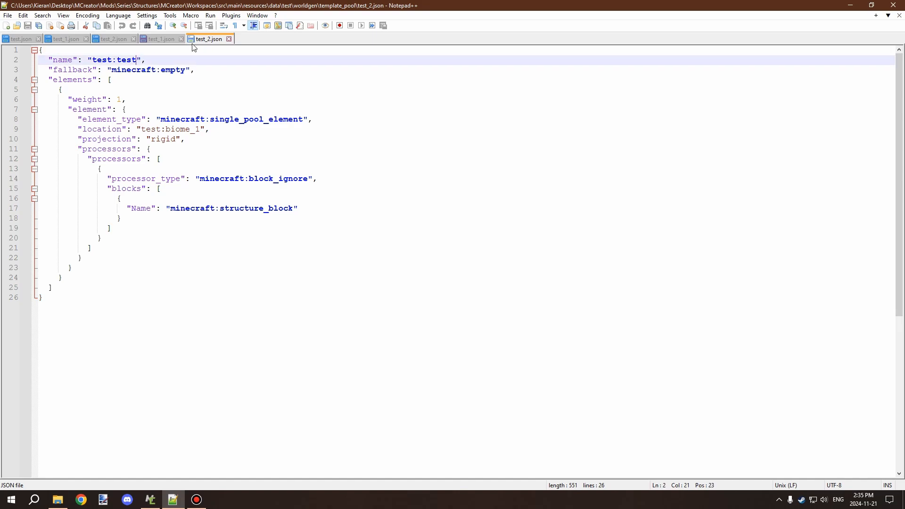
{"action": "type", "text": "_2"}
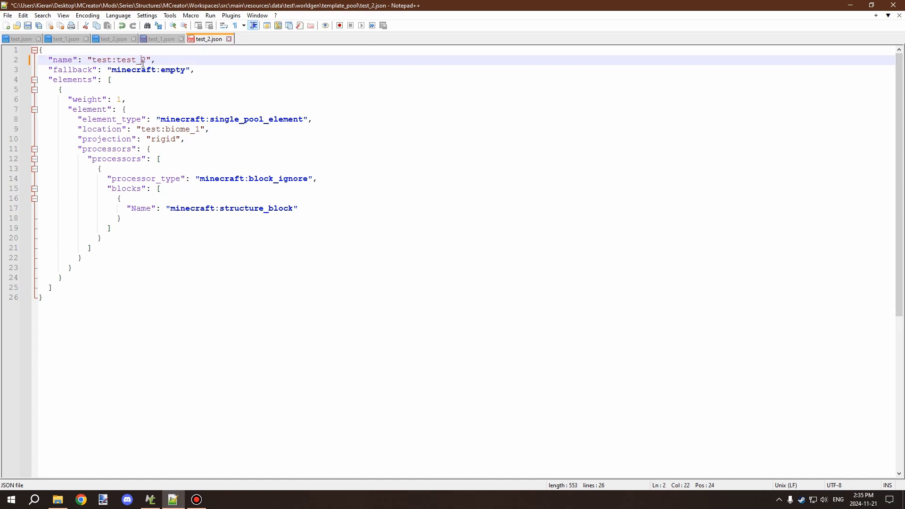
{"action": "left_click_drag", "start_coordinate": [143, 63], "coordinate": [43, 60]}
{"action": "left_click", "coordinate": [191, 80]}
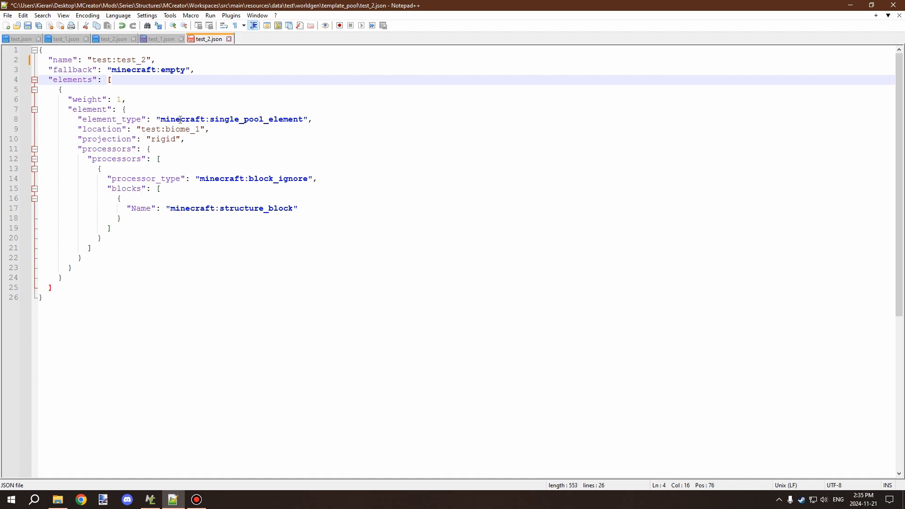
Check the location in the template pool's test_1.json and set the location in test_2.json to test:biome_2.
{"action": "left_click", "coordinate": [157, 40]}
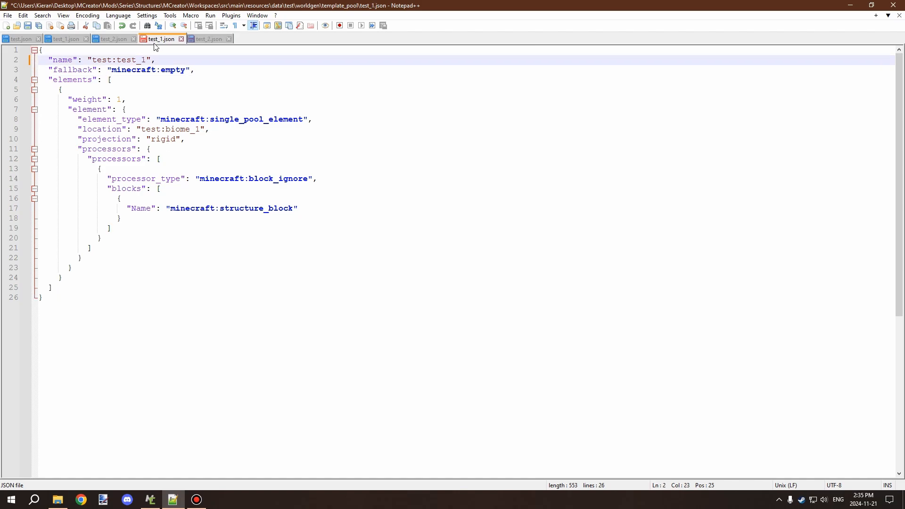
{"action": "left_click_drag", "start_coordinate": [198, 129], "coordinate": [166, 129]}
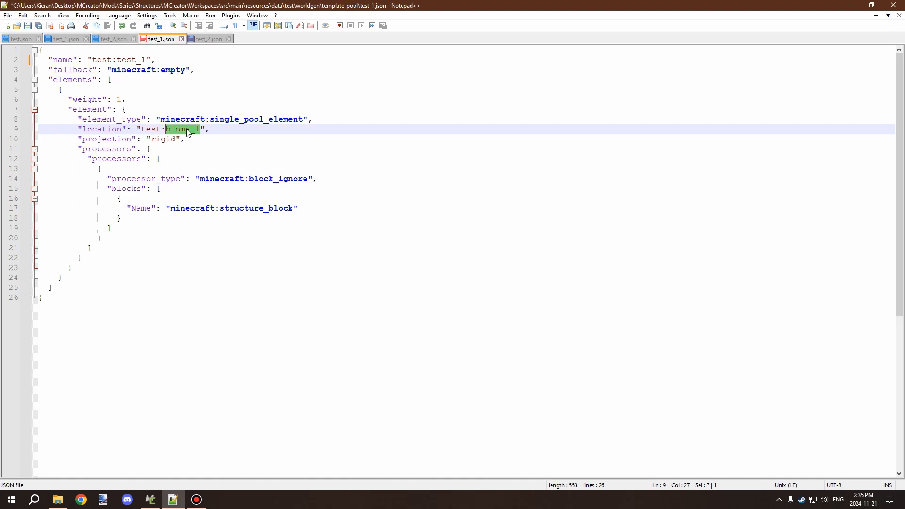
{"action": "left_click", "coordinate": [211, 39]}
{"action": "left_click", "coordinate": [200, 129]}
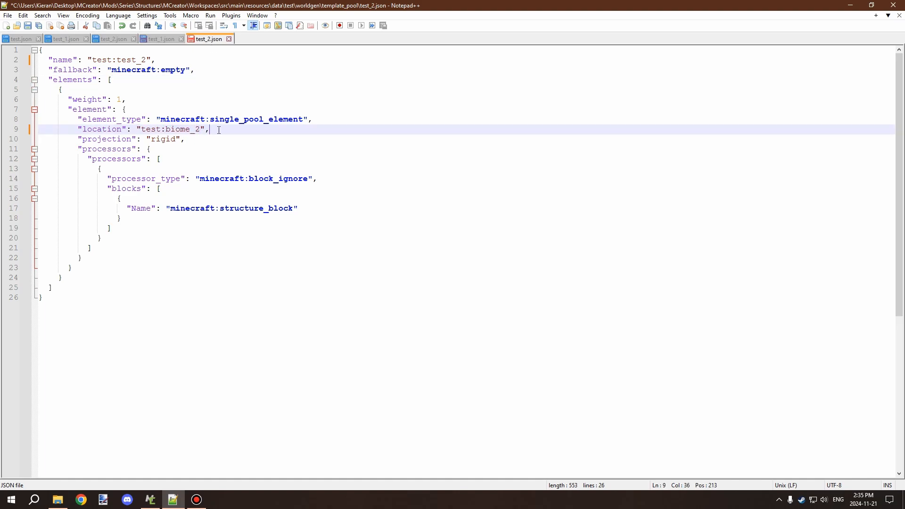
Switch to MCreator and compare the location value with the structure names in the workspace resources.
{"action": "left_click_drag", "start_coordinate": [218, 130], "coordinate": [98, 129]}
{"action": "left_click", "coordinate": [151, 501]}
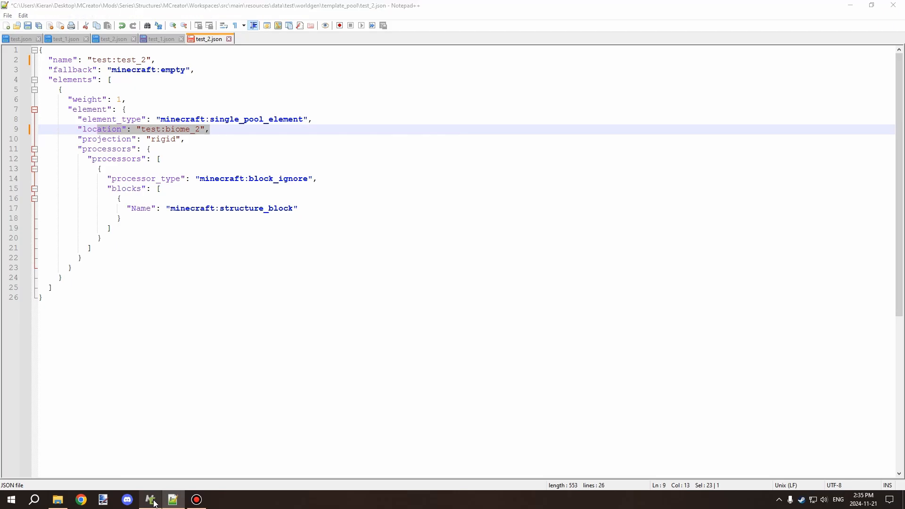
{"action": "left_click", "coordinate": [12, 126]}
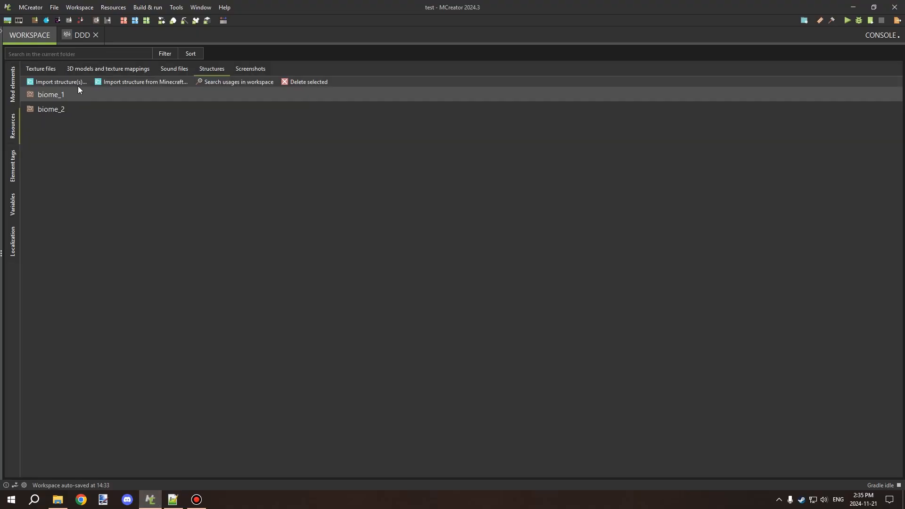
Compare the structure names in the workspace resources with the location in the template pool's test_2.json in Notepad++.
{"action": "left_click", "coordinate": [63, 110]}
{"action": "left_click", "coordinate": [45, 95]}
{"action": "left_click", "coordinate": [47, 109]}
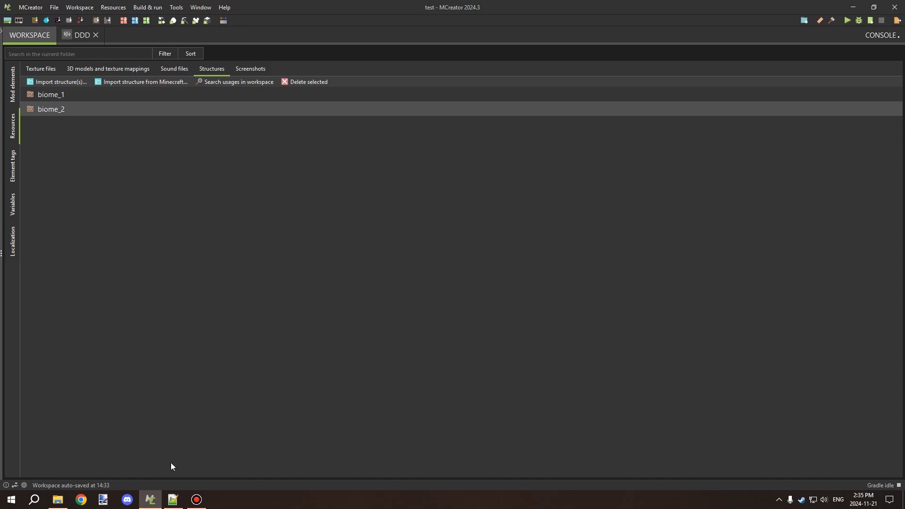
{"action": "left_click", "coordinate": [173, 500]}
{"action": "double_click", "coordinate": [176, 128]}
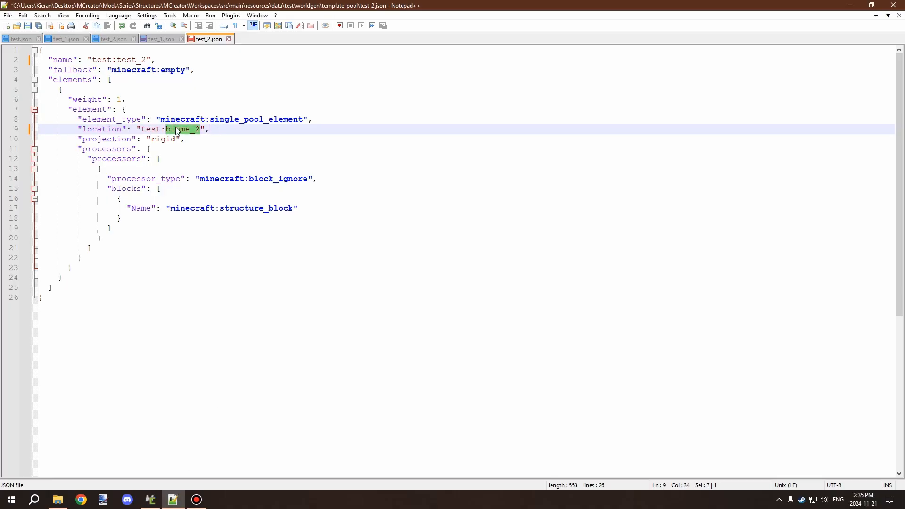
{"action": "left_click", "coordinate": [182, 129]}
Check the location in the template pool's test_1.json and save the template pool changes.
{"action": "left_click", "coordinate": [164, 40]}
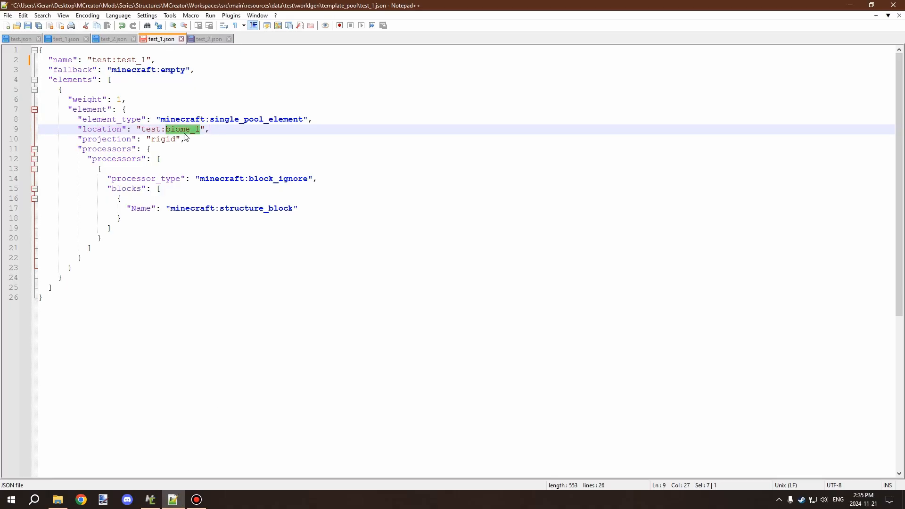
{"action": "double_click", "coordinate": [180, 130]}
{"action": "left_click", "coordinate": [196, 130]}
{"action": "left_click", "coordinate": [28, 26]}
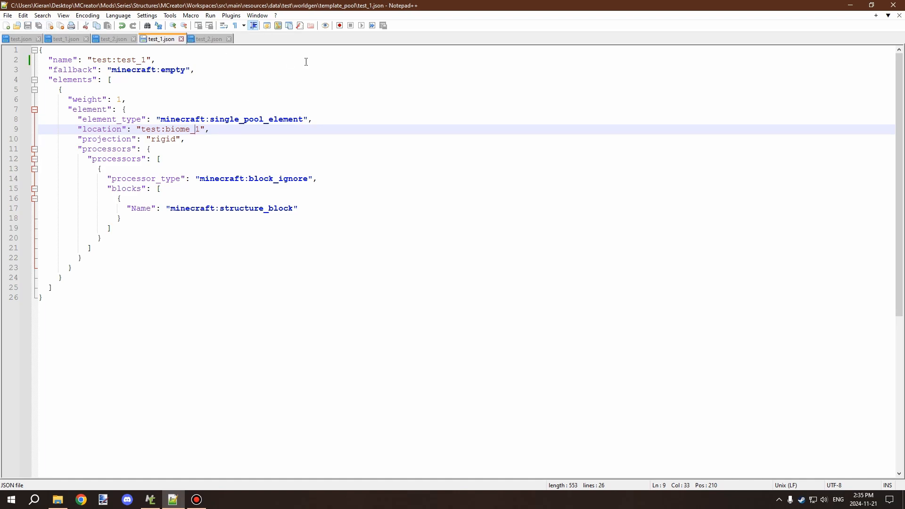
Review the test_1 entry in the structure set's test.json and trace it through its structure and template pool files.
{"action": "left_click", "coordinate": [22, 39]}
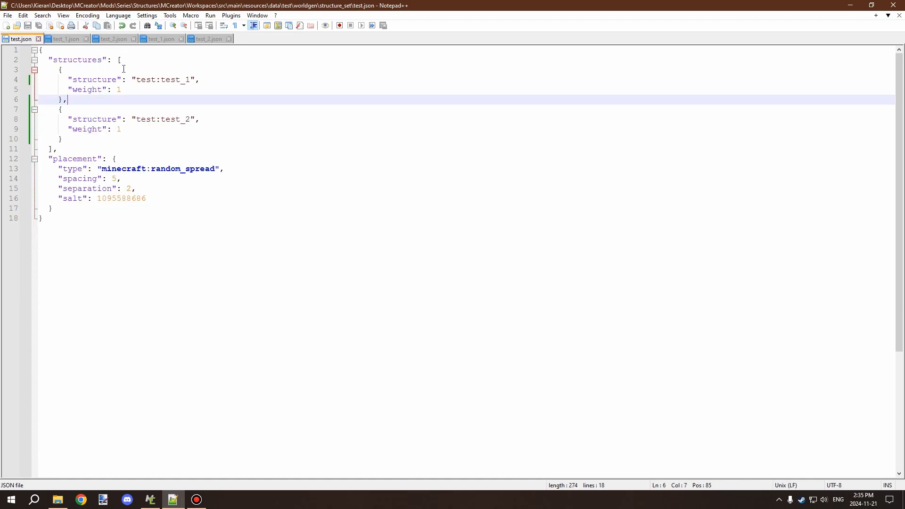
{"action": "left_click_drag", "start_coordinate": [134, 92], "coordinate": [54, 70]}
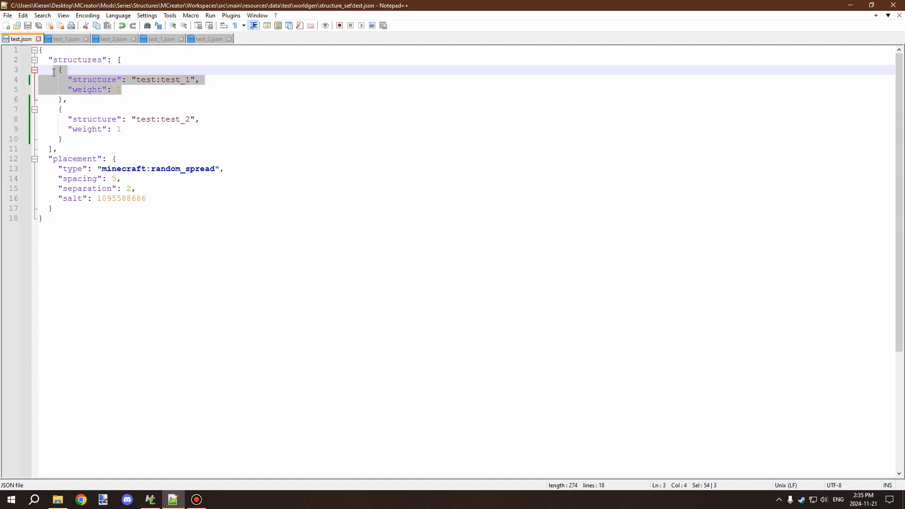
{"action": "left_click", "coordinate": [99, 99]}
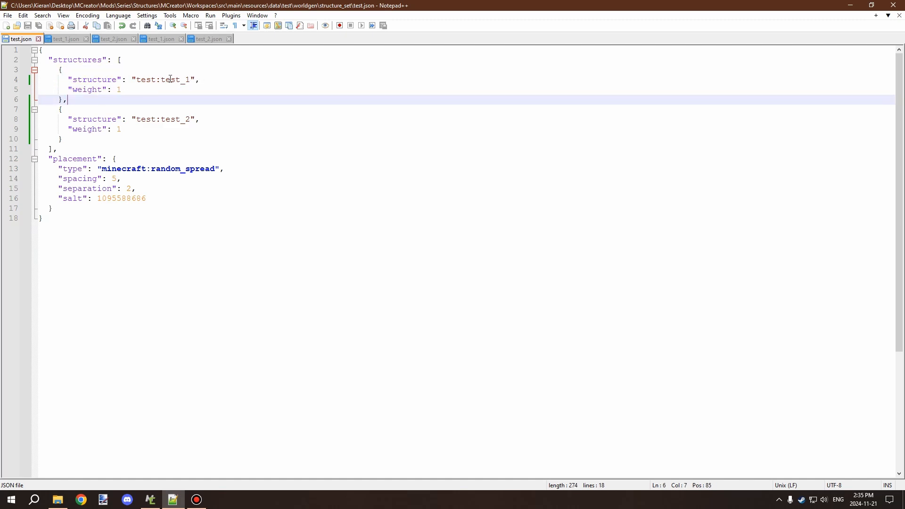
{"action": "left_click", "coordinate": [72, 38]}
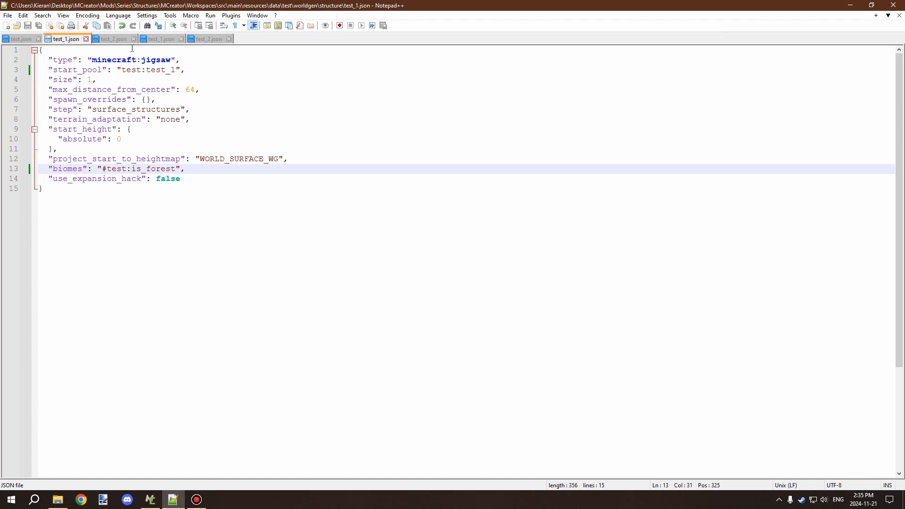
{"action": "left_click", "coordinate": [166, 39]}
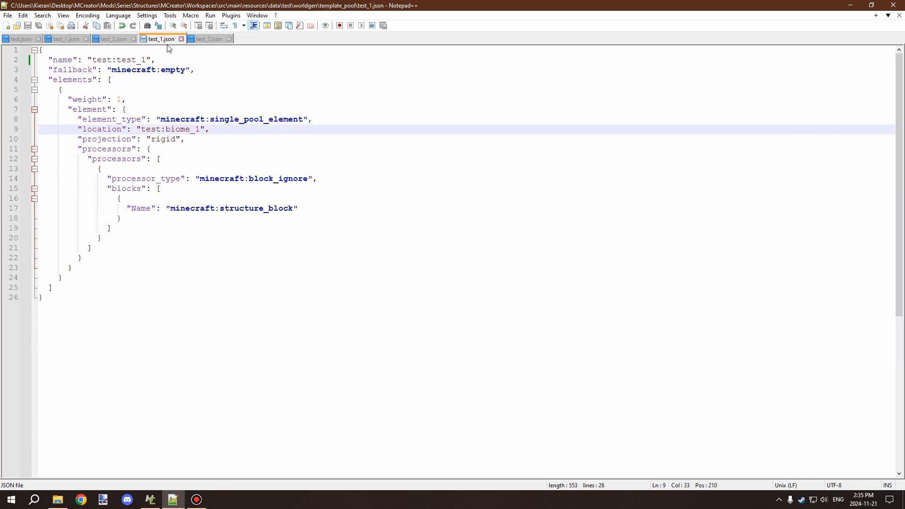
Review the biomes tags in the structure files test_2.json and test_1.json.
{"action": "left_click", "coordinate": [107, 41]}
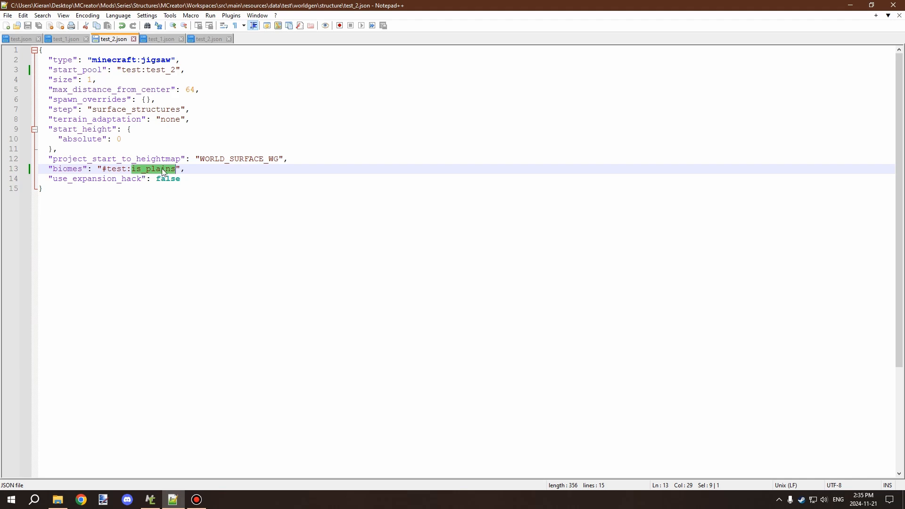
{"action": "left_click_drag", "start_coordinate": [186, 170], "coordinate": [94, 172]}
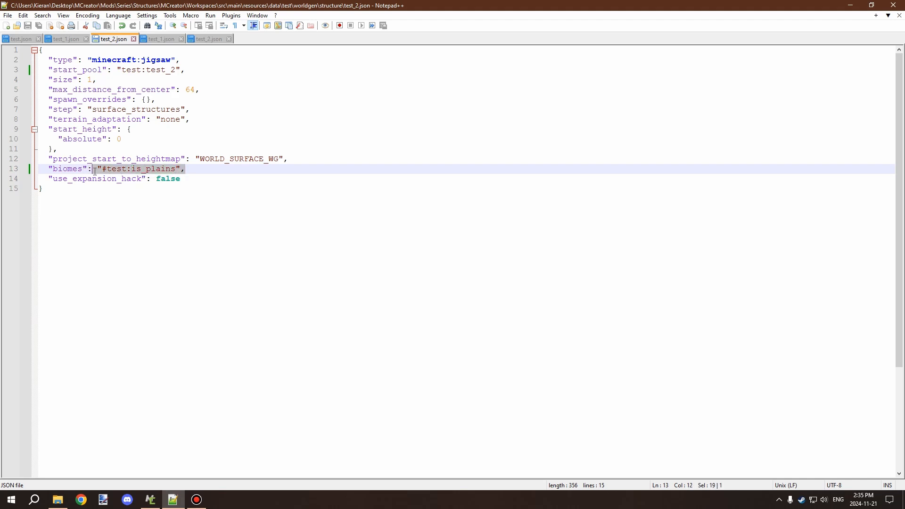
{"action": "double_click", "coordinate": [117, 170]}
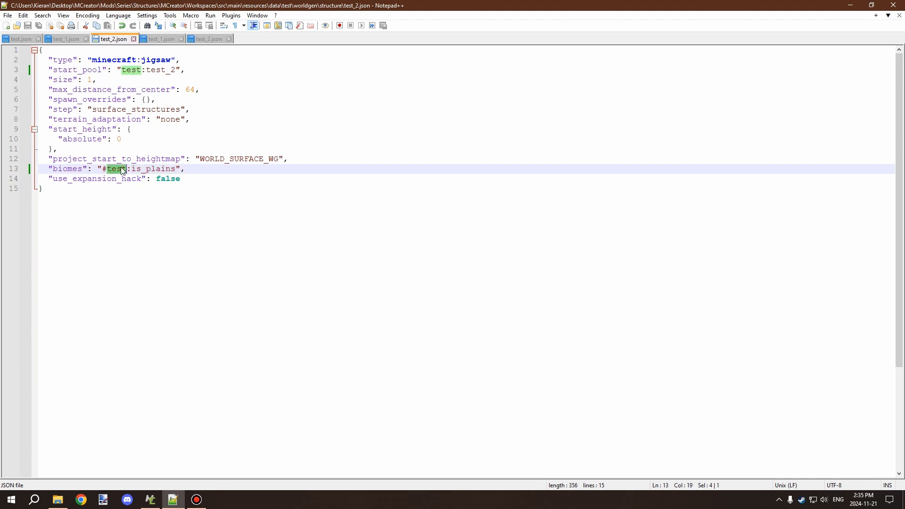
{"action": "double_click", "coordinate": [155, 170]}
{"action": "left_click", "coordinate": [66, 40]}
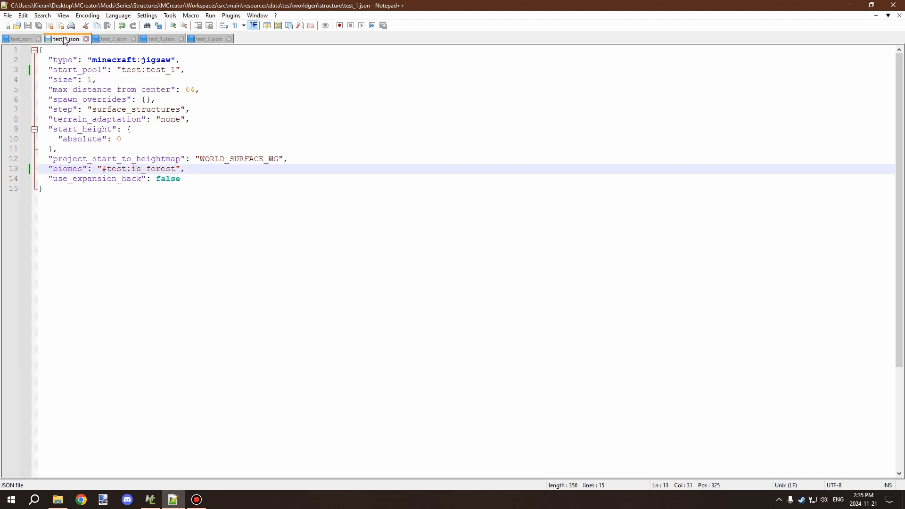
{"action": "double_click", "coordinate": [149, 169]}
Examine the name and location values in the template pool file test_1.json.
{"action": "left_click", "coordinate": [168, 41]}
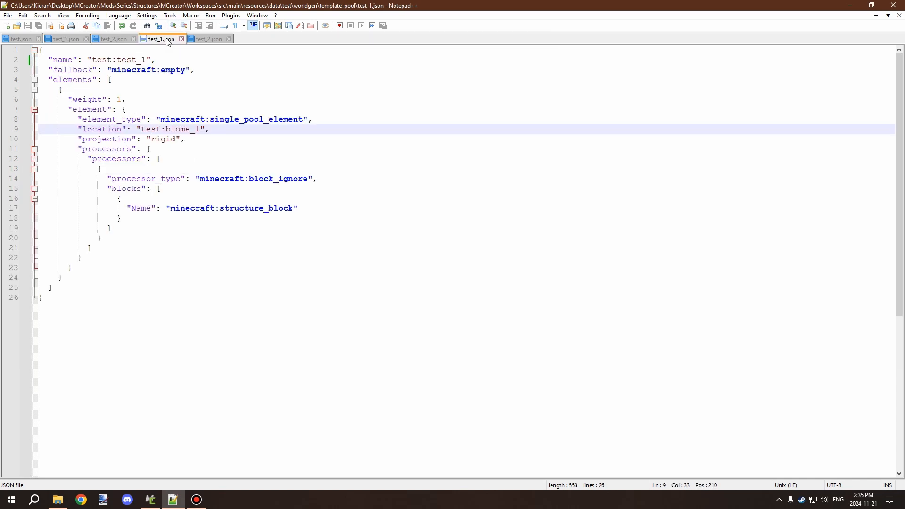
{"action": "type", "text": ":"}
{"action": "double_click", "coordinate": [170, 130]}
{"action": "left_click", "coordinate": [203, 119]}
{"action": "double_click", "coordinate": [132, 60]}
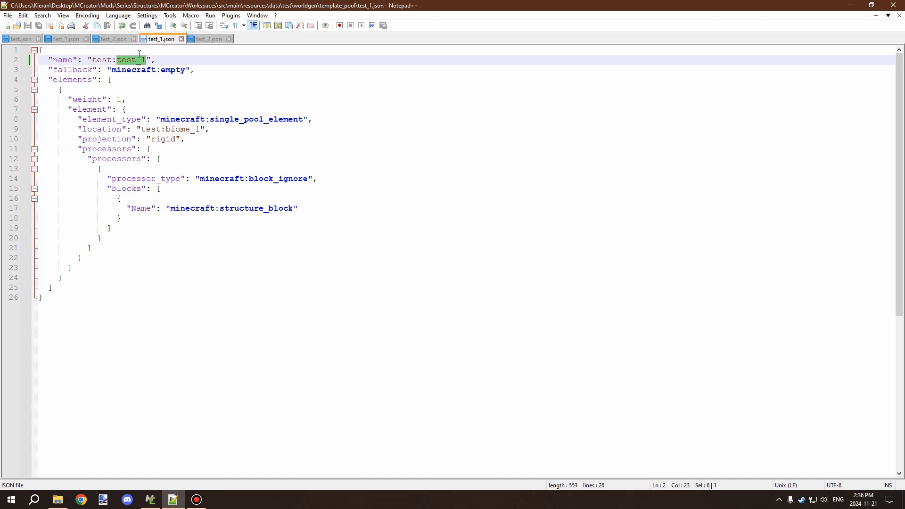
{"action": "left_click", "coordinate": [153, 78]}
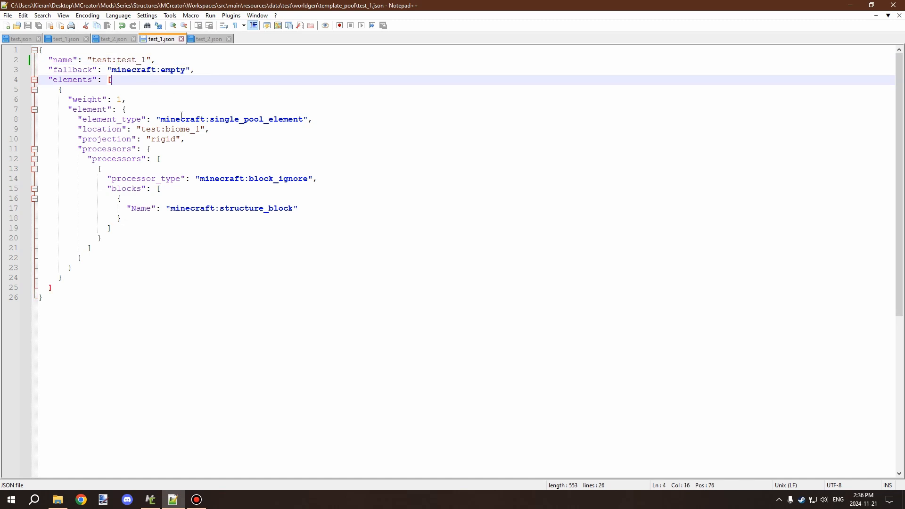
{"action": "left_click", "coordinate": [176, 129]}
{"action": "double_click", "coordinate": [177, 130]}
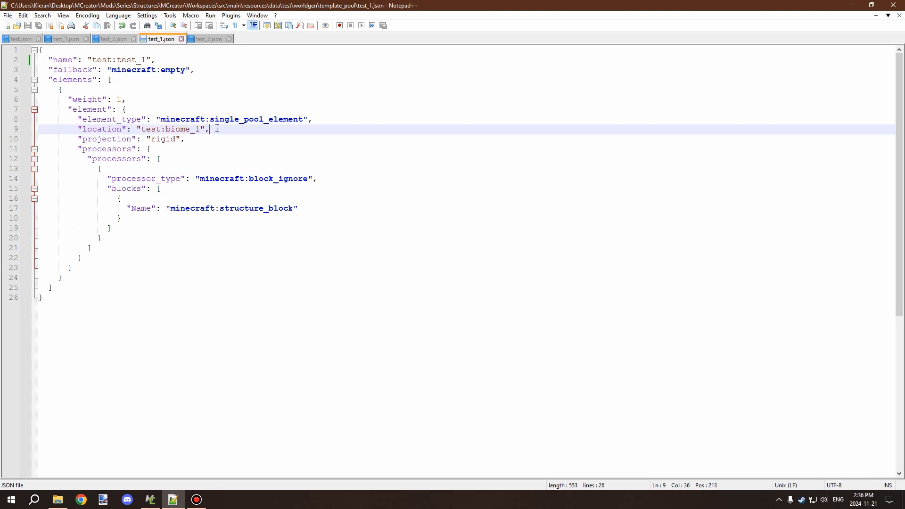
{"action": "left_click_drag", "start_coordinate": [211, 129], "coordinate": [126, 129]}
{"action": "left_click", "coordinate": [186, 132]}
Close Notepad++ and launch the Minecraft test client from MCreator.
{"action": "left_click", "coordinate": [894, 5]}
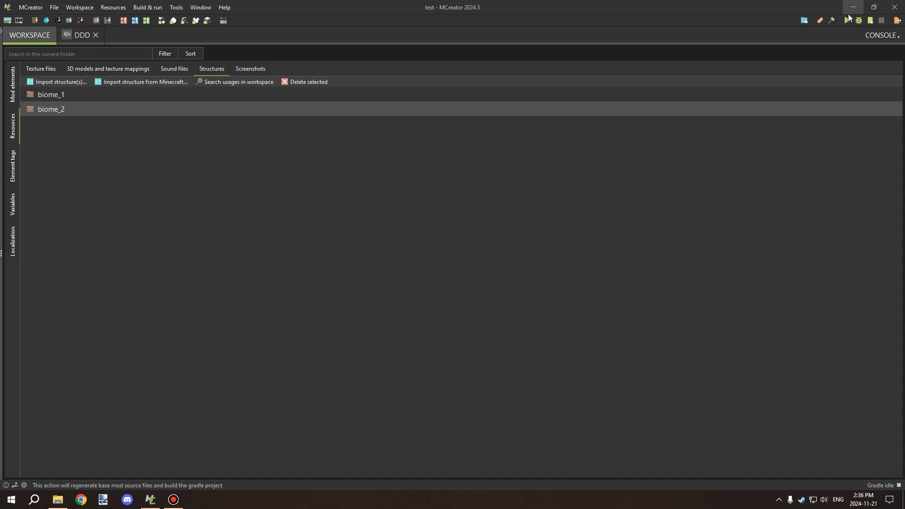
{"action": "left_click", "coordinate": [847, 21]}
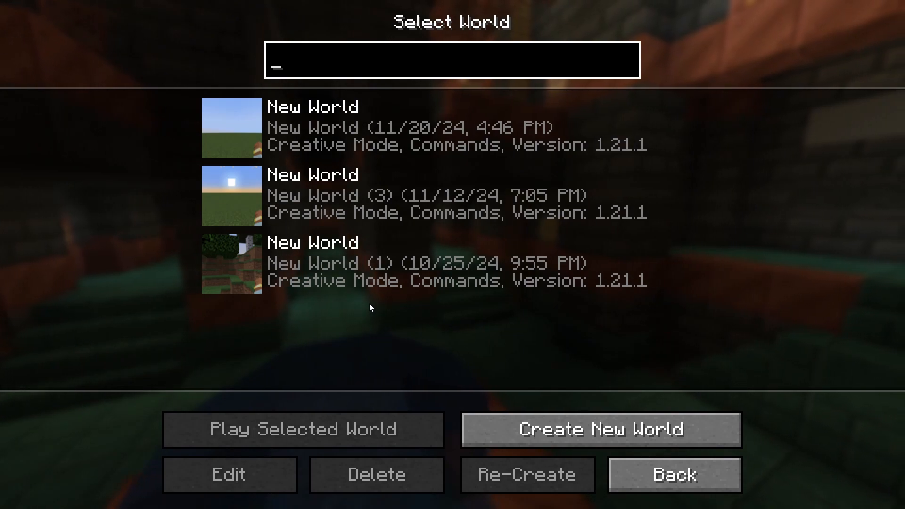
Re-create the world New World (1) as a new Creative world with commands allowed.
{"action": "left_click", "coordinate": [273, 278]}
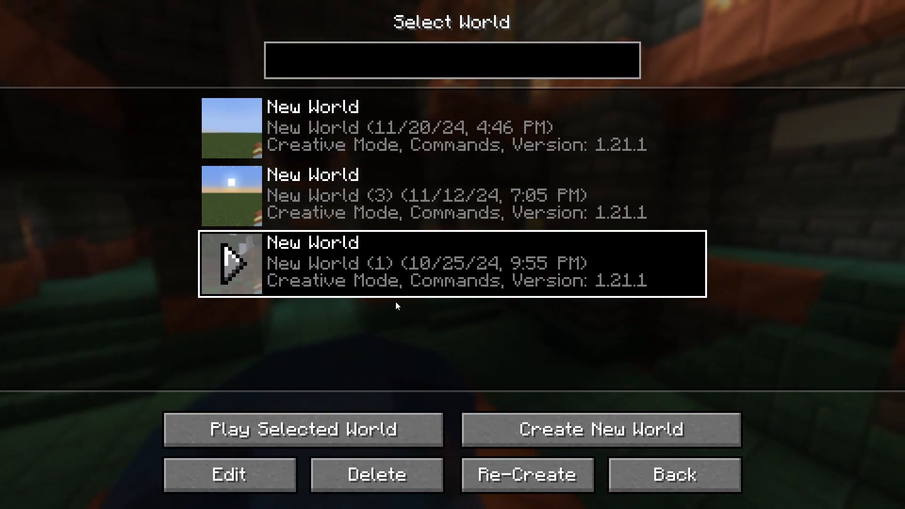
{"action": "left_click", "coordinate": [527, 473]}
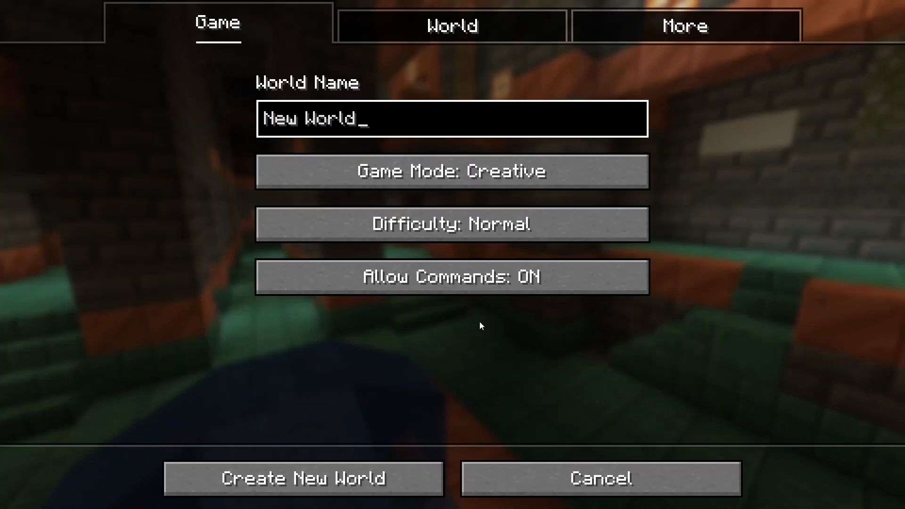
{"action": "left_click", "coordinate": [370, 480]}
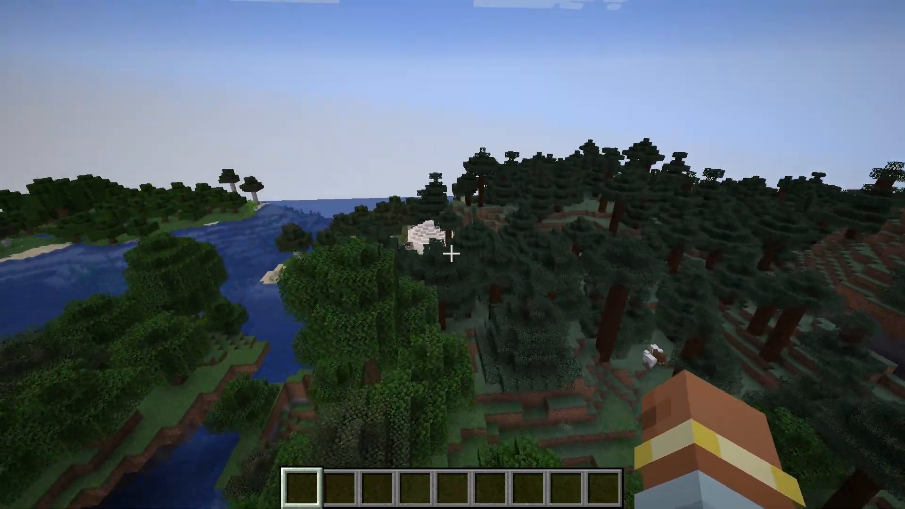
Fly through the forest around the spawn point and examine the structures generated there.
{"action": "key", "text": "w"}
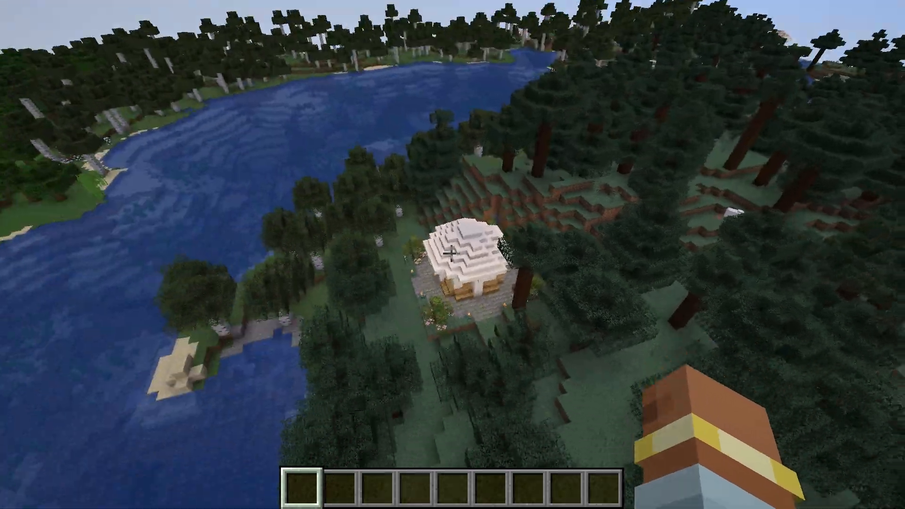
{"action": "key", "text": "w"}
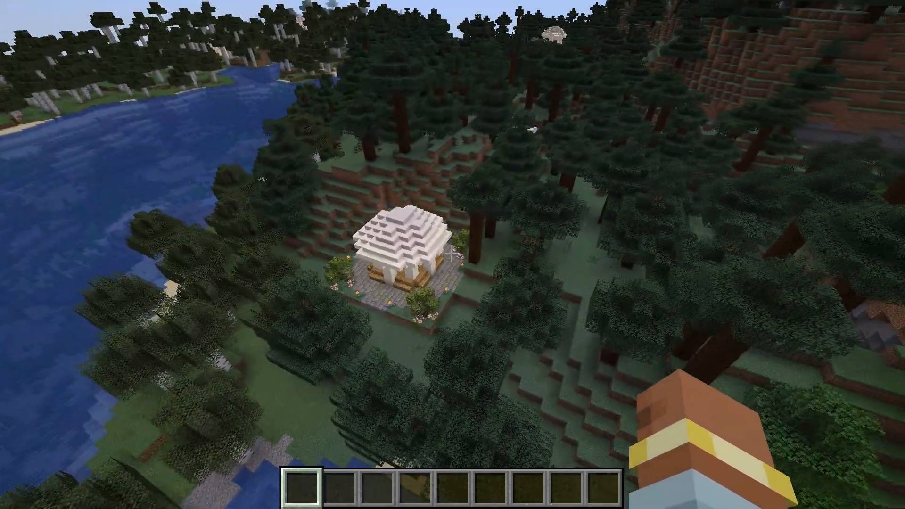
{"action": "key", "text": "w"}
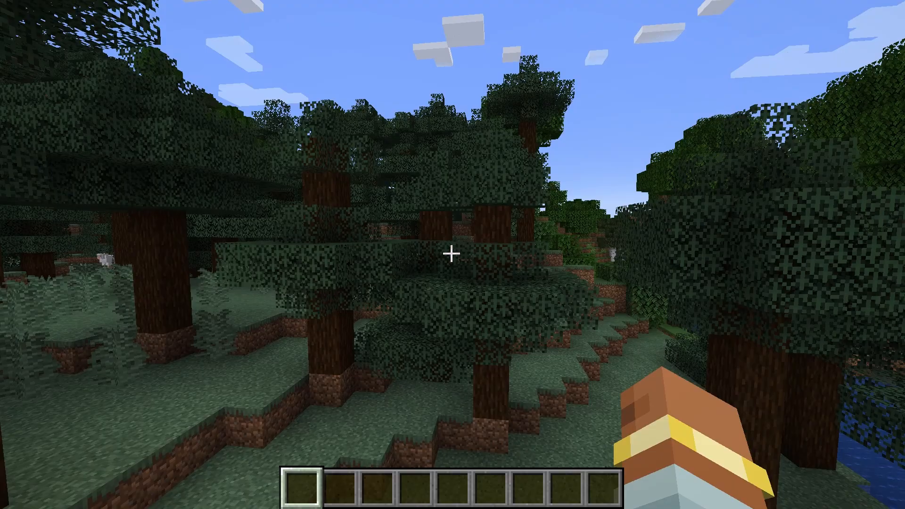
{"action": "key", "text": "w"}
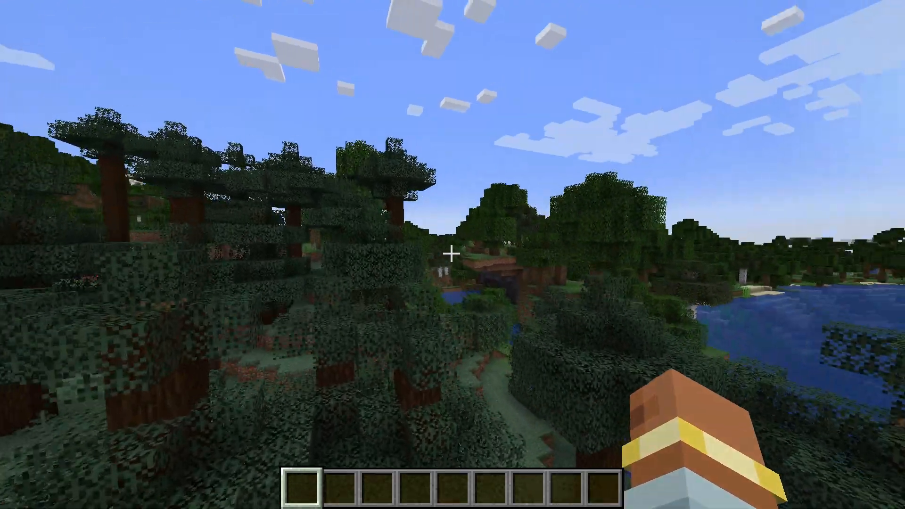
{"action": "key", "text": "w"}
{"action": "key", "text": "space"}
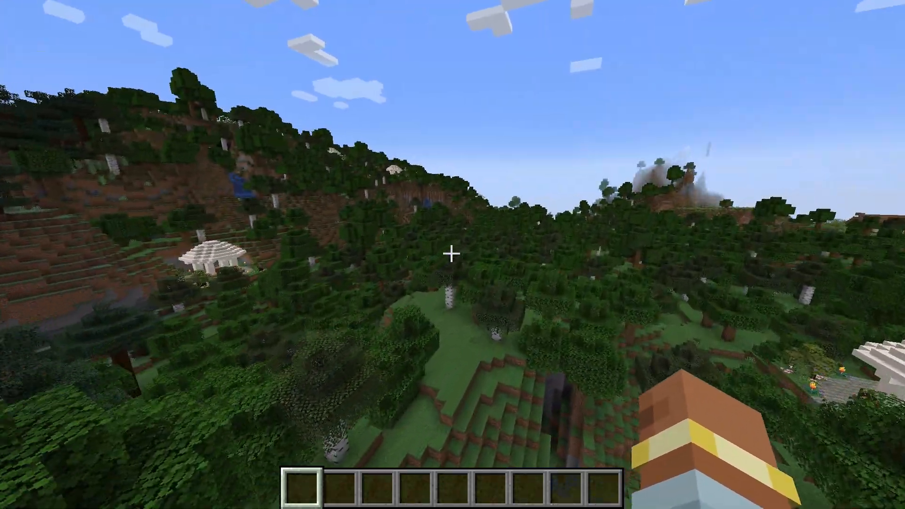
Fly on to the plains by the coast and compare the structures there with those in the forests.
{"action": "key", "text": "w"}
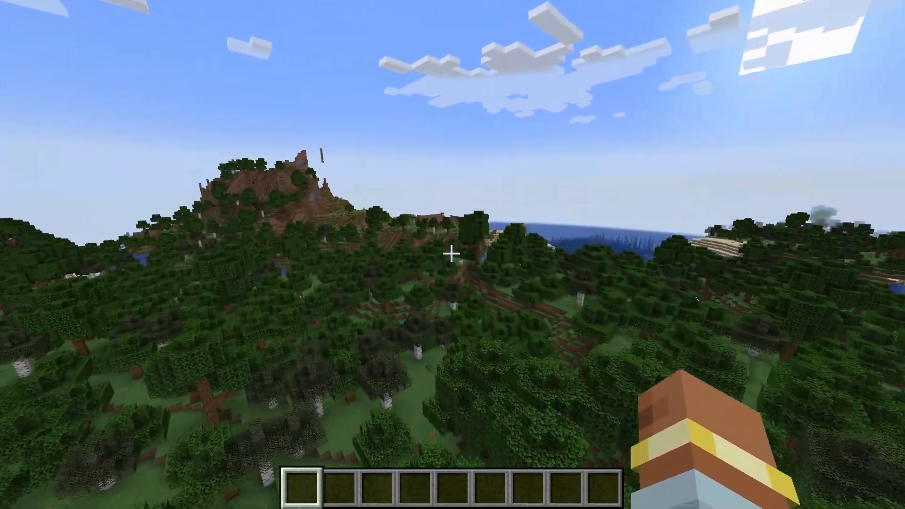
{"action": "key", "text": "w"}
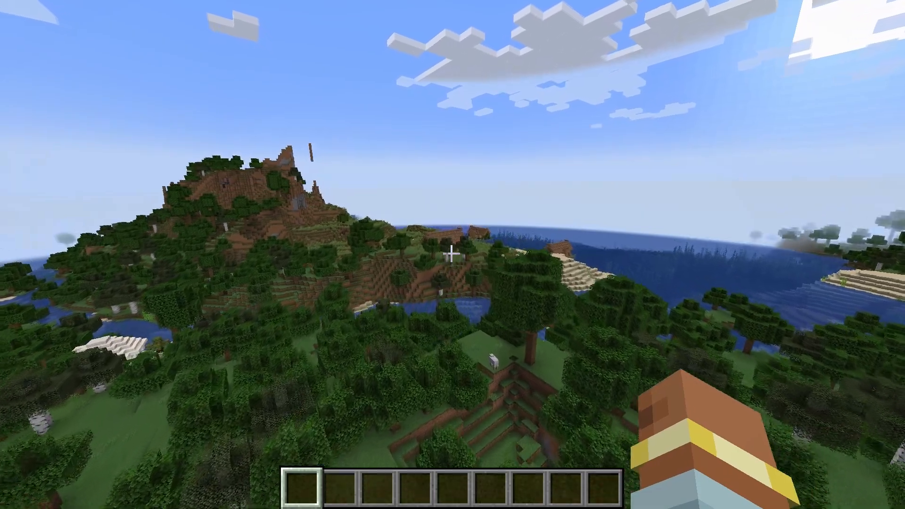
{"action": "key", "text": "w"}
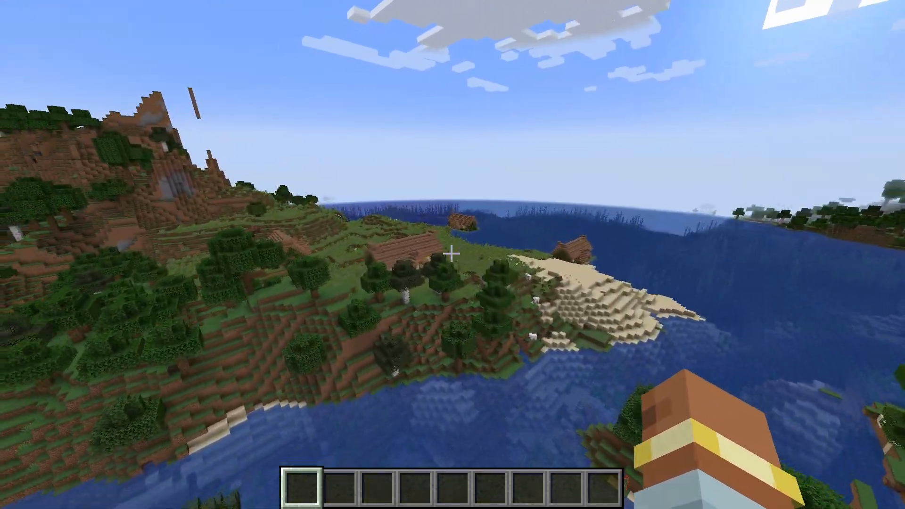
{"action": "key", "text": "w"}
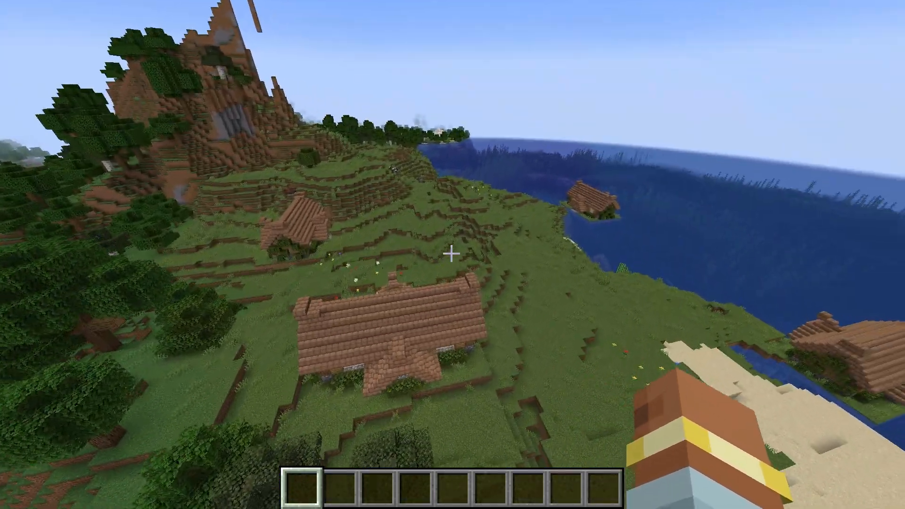
{"action": "key", "text": "w"}
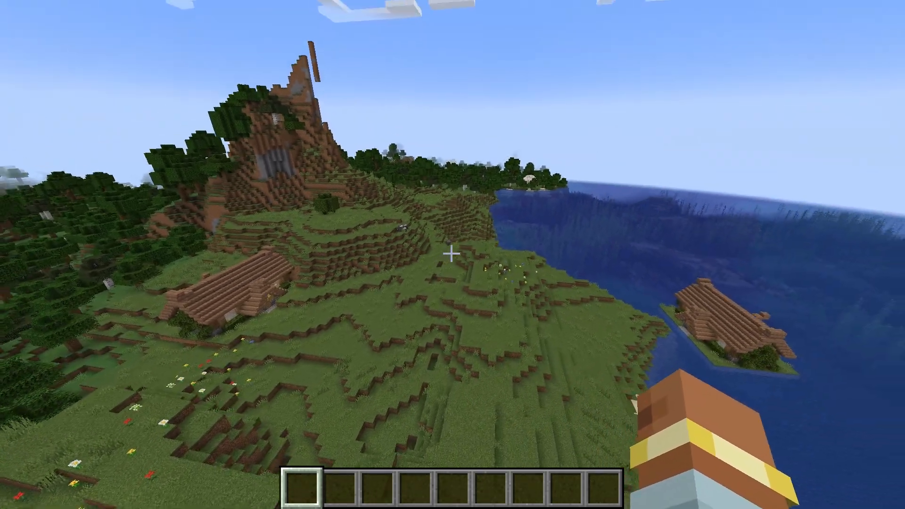
{"action": "key", "text": "w"}
{"action": "key", "text": "w"}
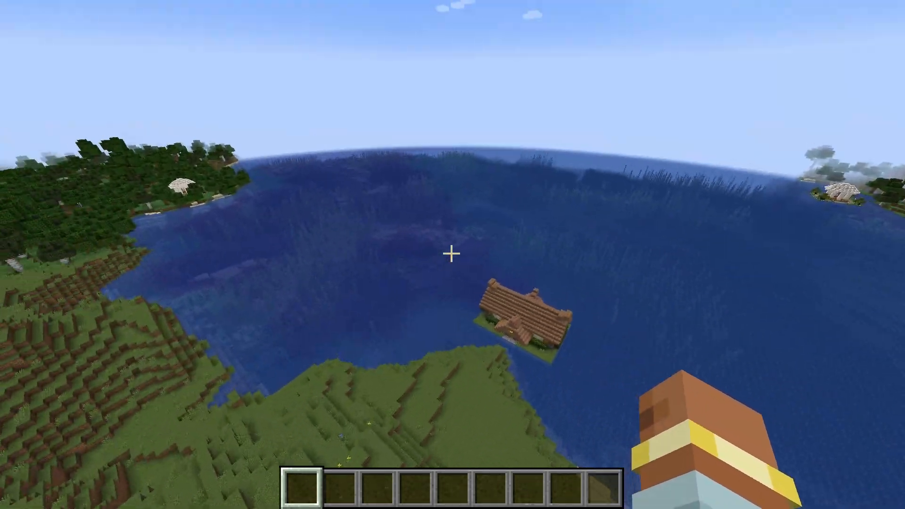
{"action": "key", "text": "w"}
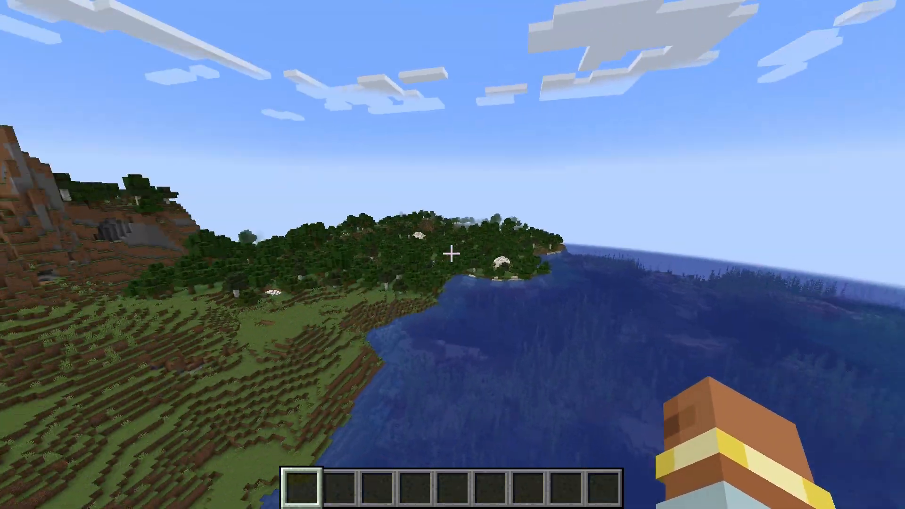
{"action": "key", "text": "w"}
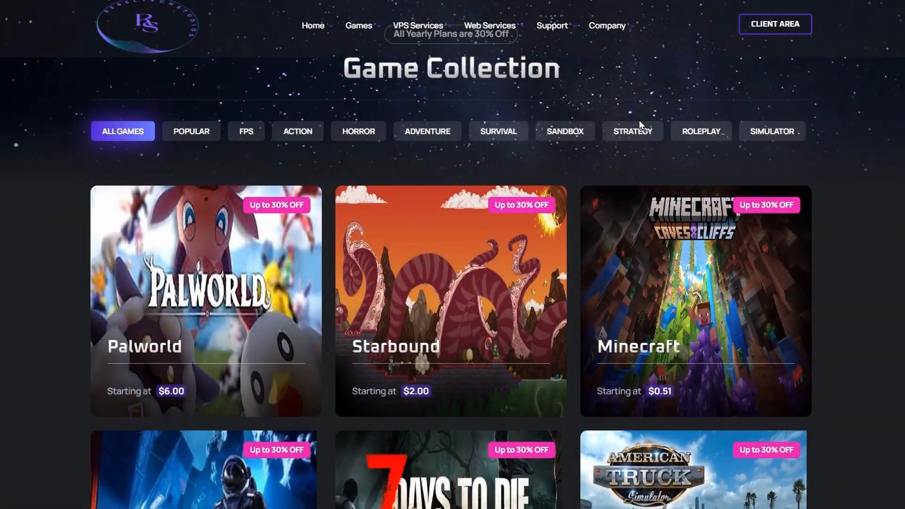
{"action": "scroll", "coordinate": [827, 166], "scroll_direction": "down", "scroll_amount": 5}
{"action": "scroll", "coordinate": [881, 168], "scroll_direction": "down", "scroll_amount": 7}
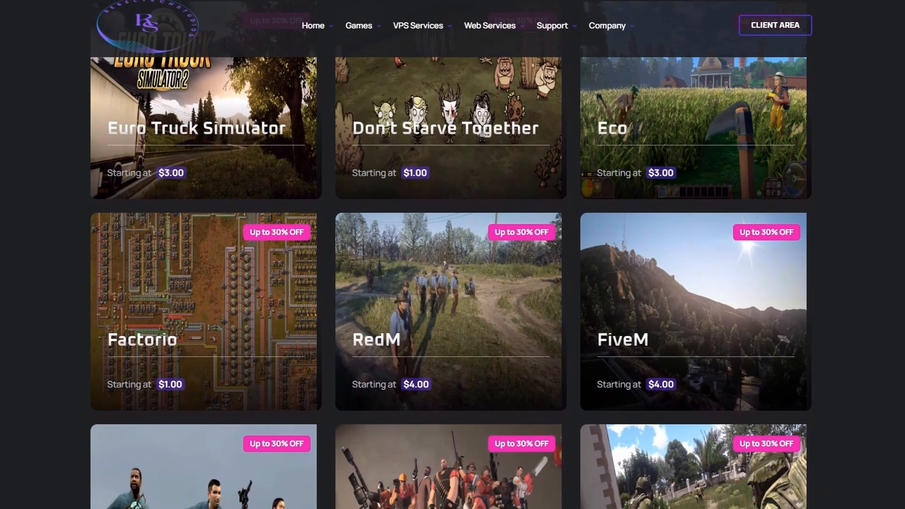
{"action": "scroll", "coordinate": [451, 255], "scroll_direction": "down", "scroll_amount": 9}
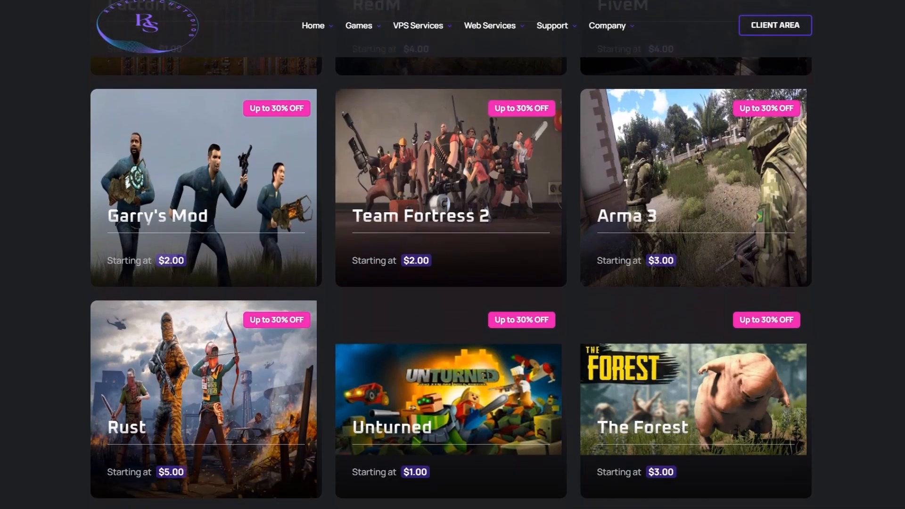
{"action": "scroll", "coordinate": [451, 255], "scroll_direction": "down", "scroll_amount": 3}
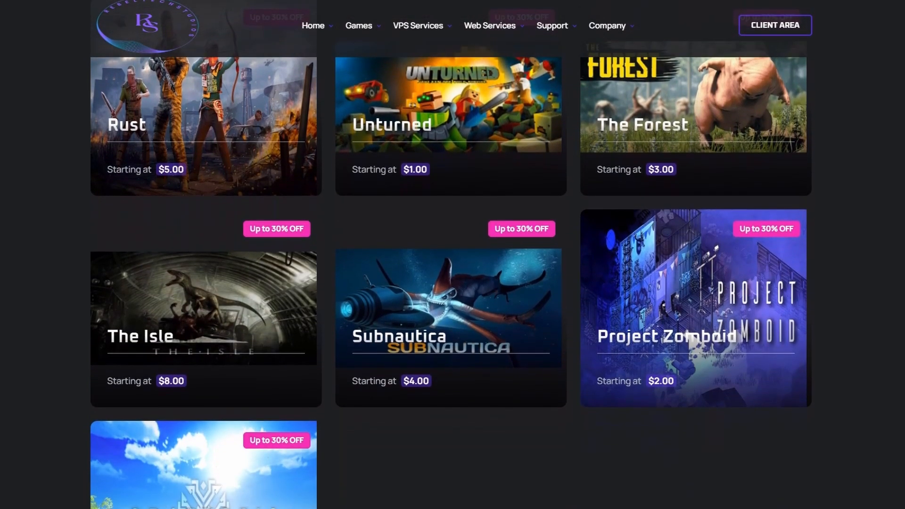
{"action": "scroll", "coordinate": [451, 254], "scroll_direction": "down", "scroll_amount": 5}
{"action": "scroll", "coordinate": [451, 255], "scroll_direction": "down", "scroll_amount": 3}
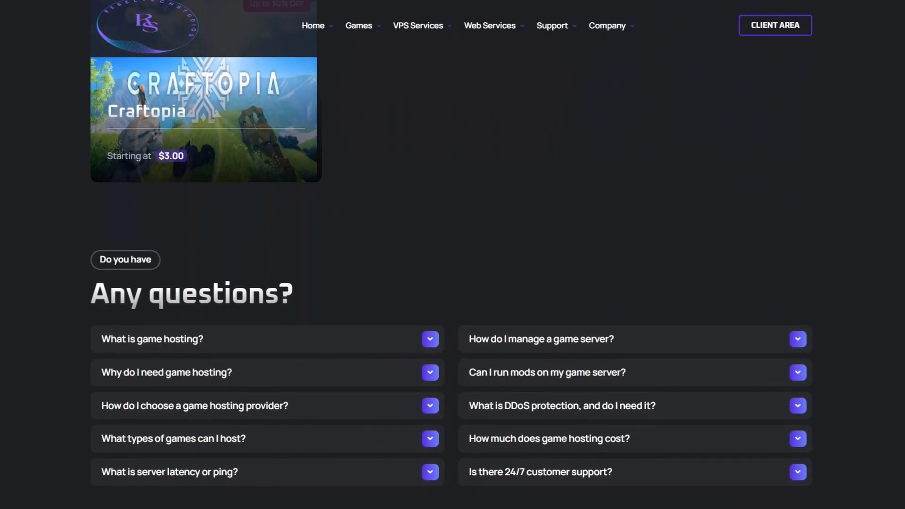